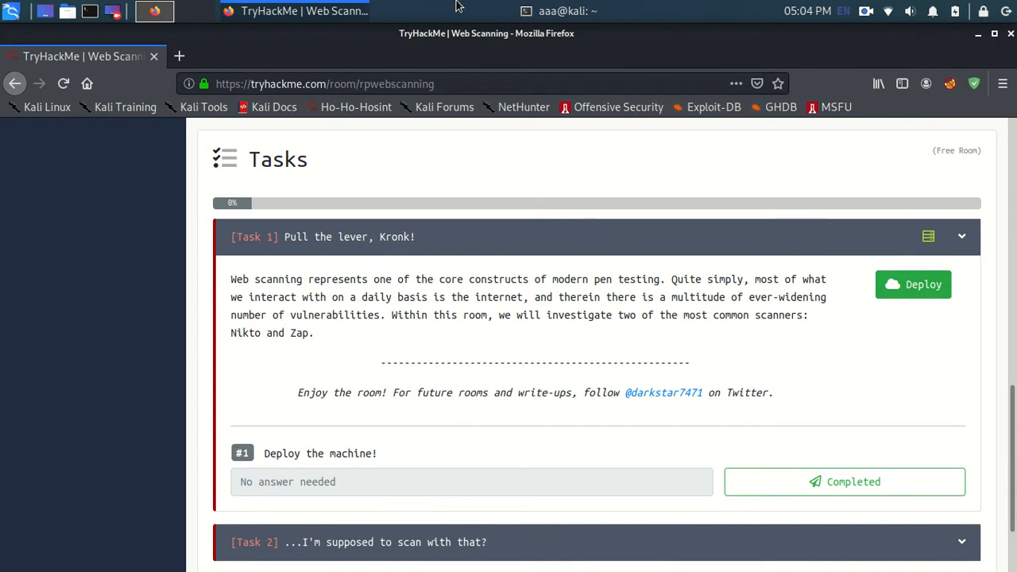
Step: In the terminal, connect to the VPN by running sudo openvpn Downloads/cyberWorldCloads.ovpn
{"action": "type", "text": "sudo "}
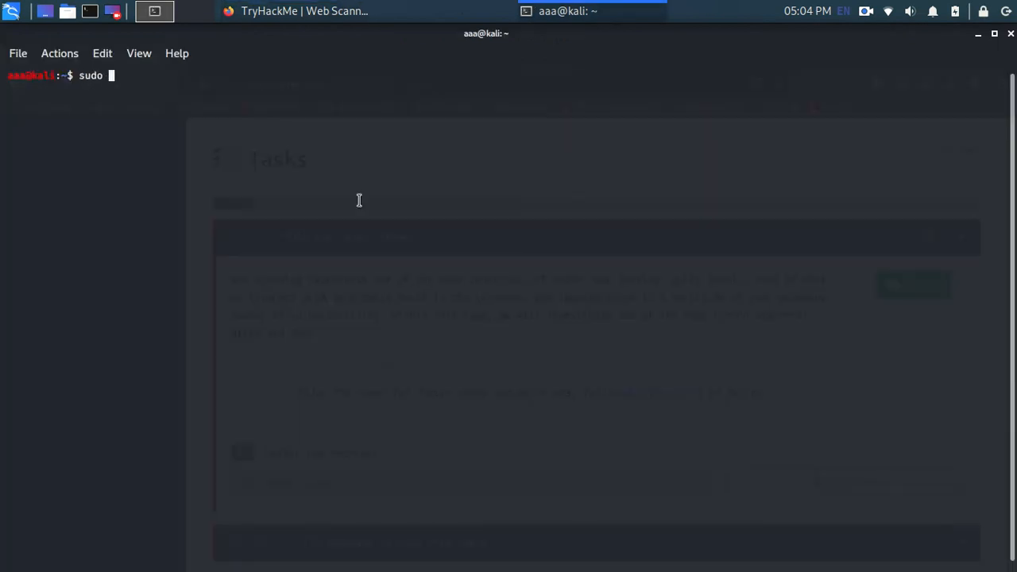
{"action": "type", "text": "openvpn Down"}
{"action": "key", "text": "Tab"}
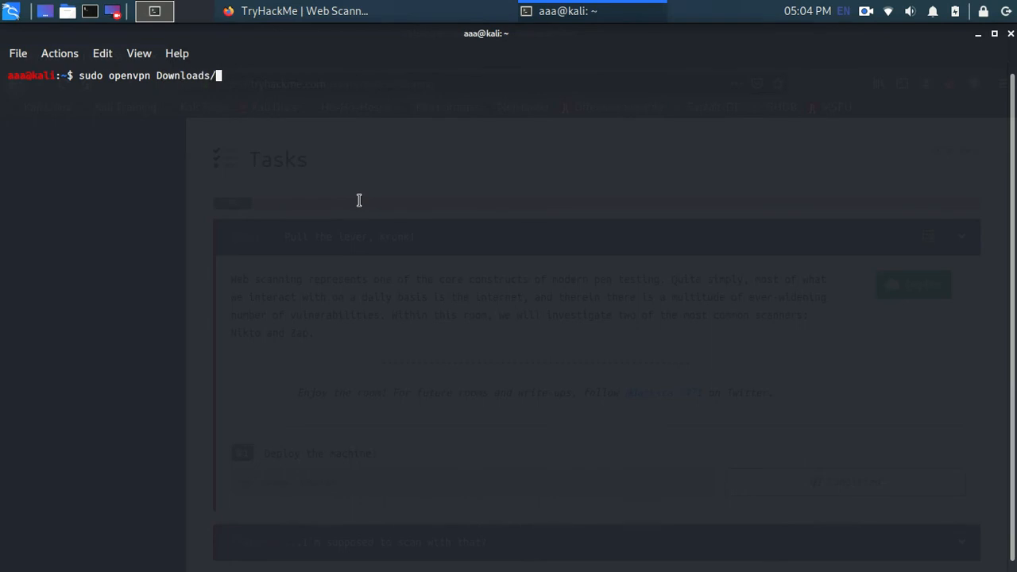
{"action": "type", "text": "cy"}
{"action": "key", "text": "Tab"}
{"action": "key", "text": "Return"}
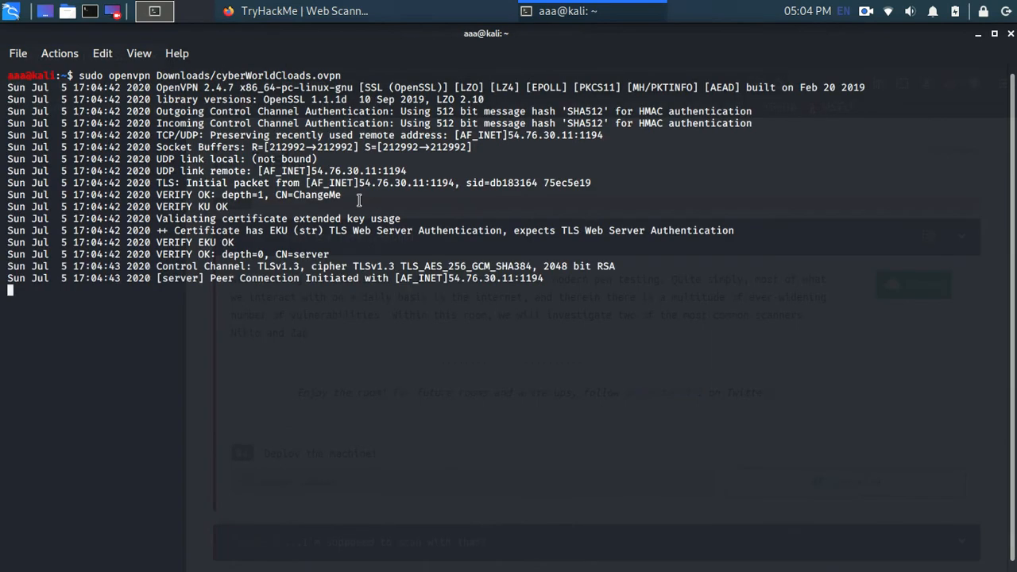
Step: Open a second terminal session and check the end of the VPN log in the first one for its initialization status
{"action": "key", "text": "ctrl+shift+t"}
{"action": "key", "text": "alt+Tab"}
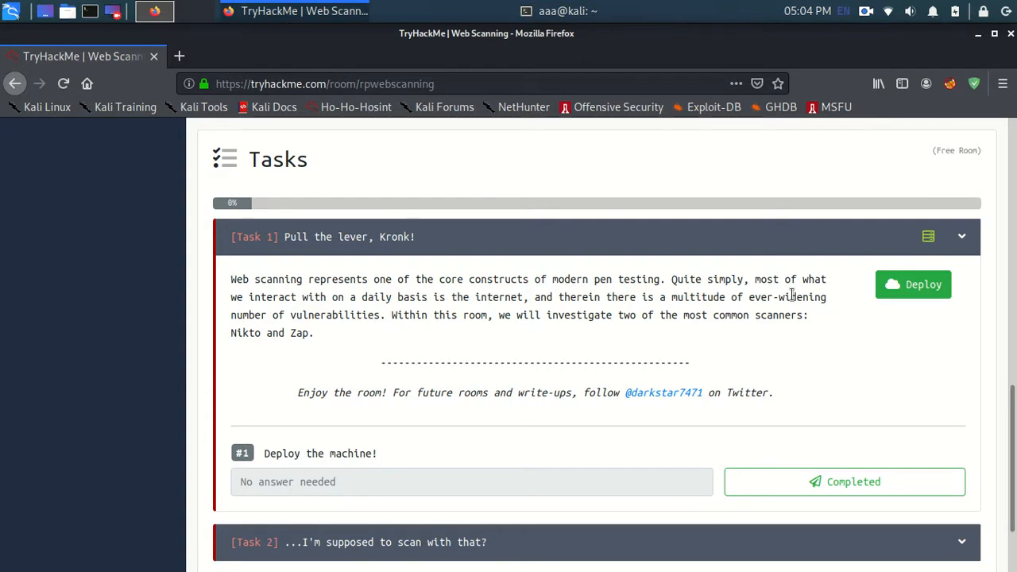
{"action": "left_click", "coordinate": [586, 11]}
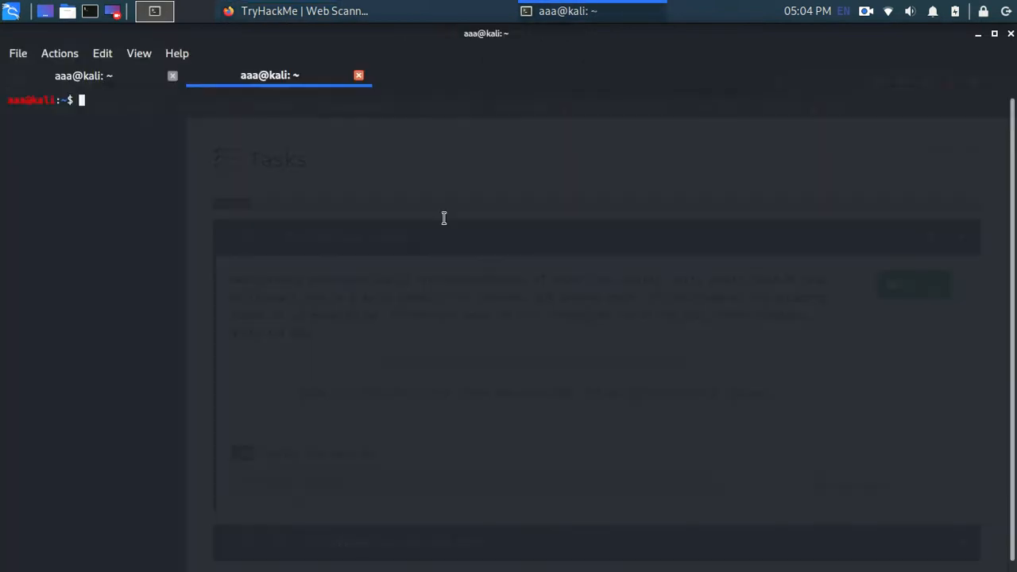
{"action": "left_click", "coordinate": [137, 84]}
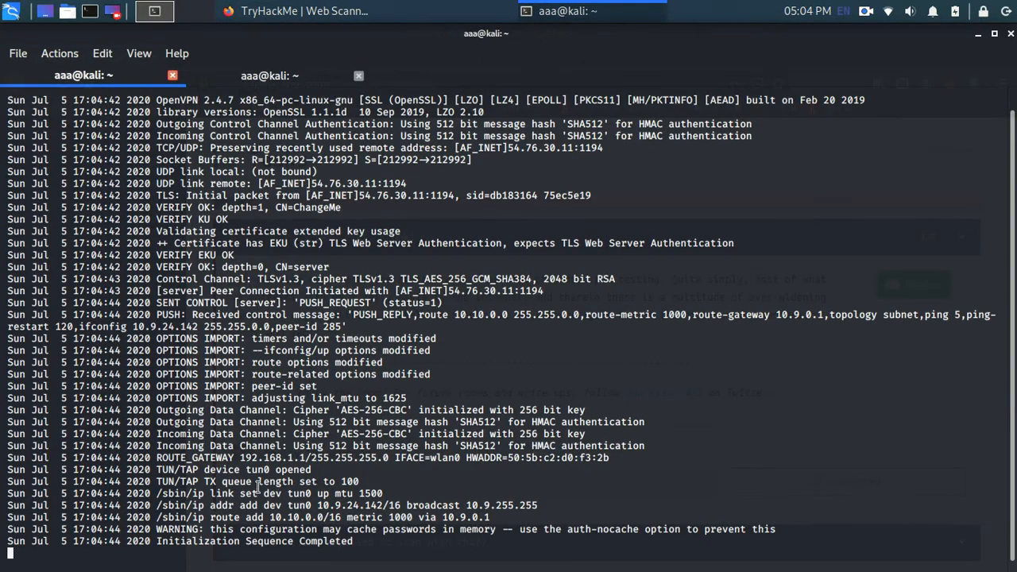
{"action": "left_click_drag", "start_coordinate": [361, 542], "coordinate": [181, 542]}
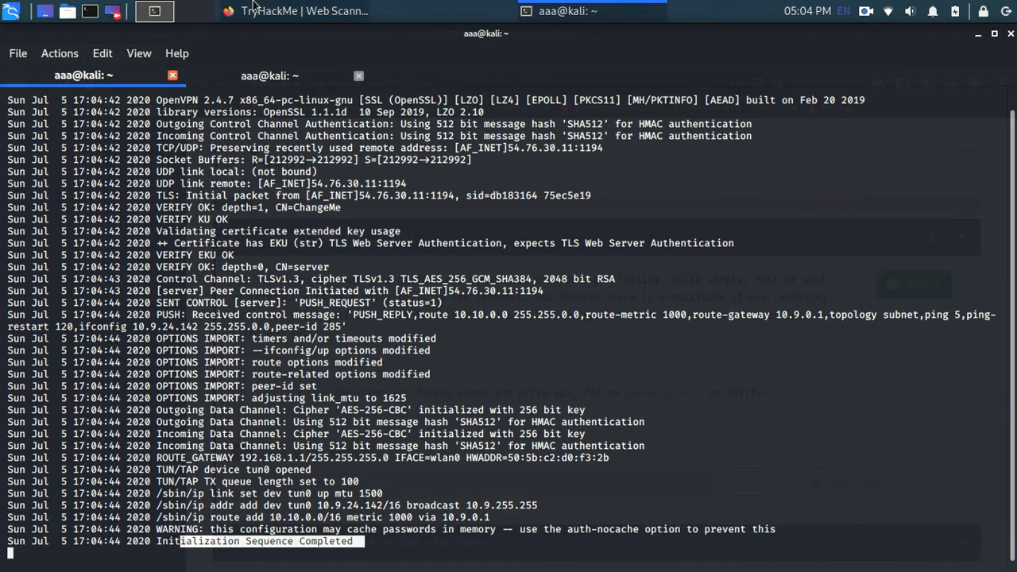
{"action": "double_click", "coordinate": [271, 76]}
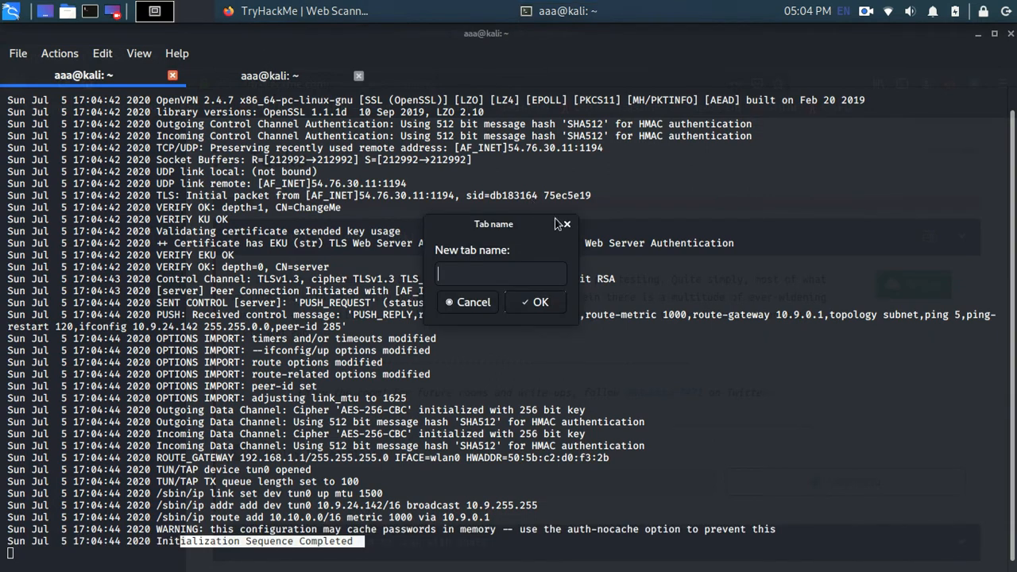
{"action": "left_click", "coordinate": [564, 225]}
{"action": "left_click", "coordinate": [246, 89]}
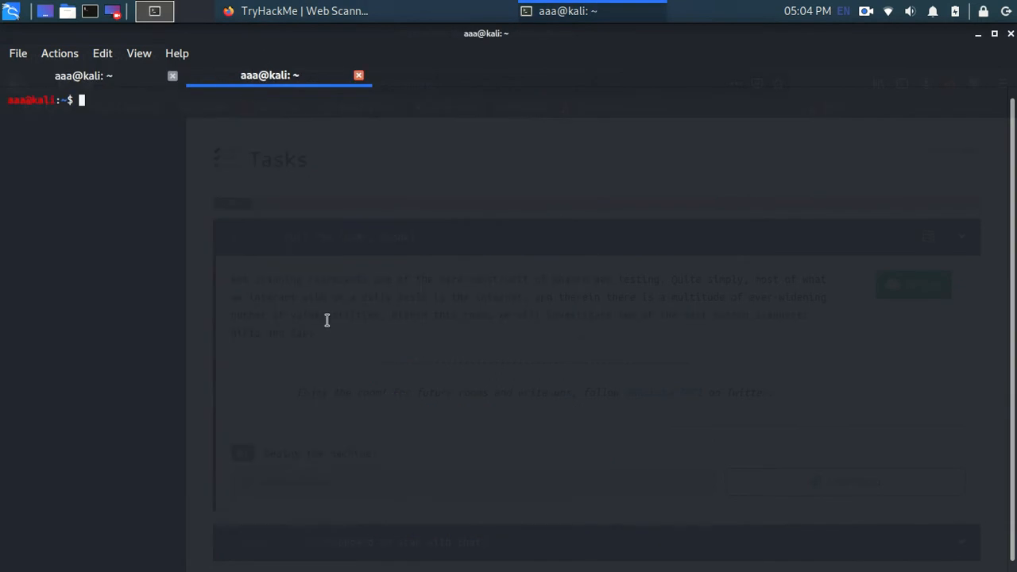
Step: Switch to Firefox, deploy the Task 1 machine in the TryHackMe room and mark the "Deploy the machine!" question as completed
{"action": "key", "text": "alt+Tab"}
{"action": "left_click", "coordinate": [916, 295]}
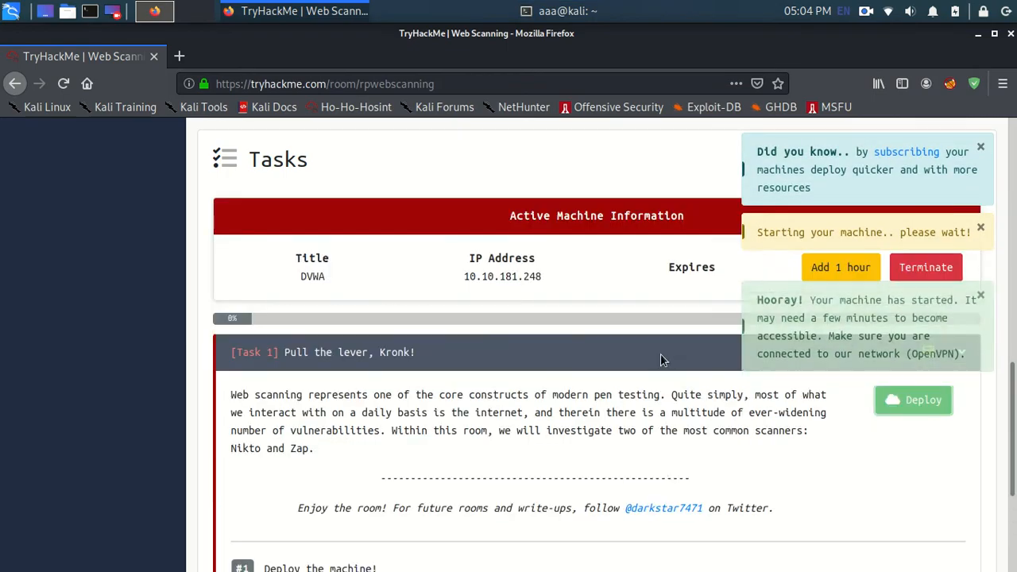
{"action": "scroll", "coordinate": [573, 344], "scroll_direction": "down", "scroll_amount": 3}
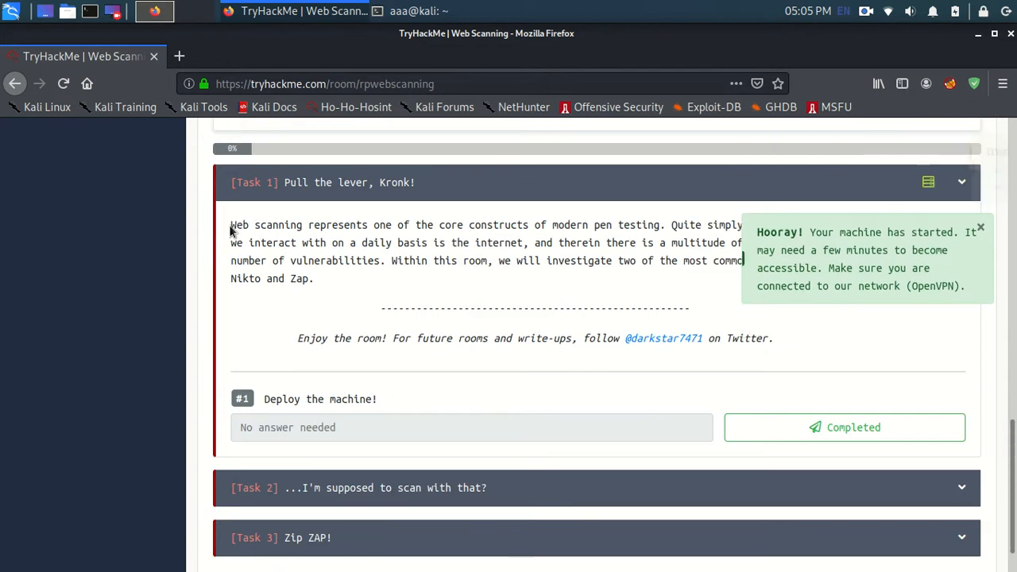
{"action": "left_click", "coordinate": [731, 439]}
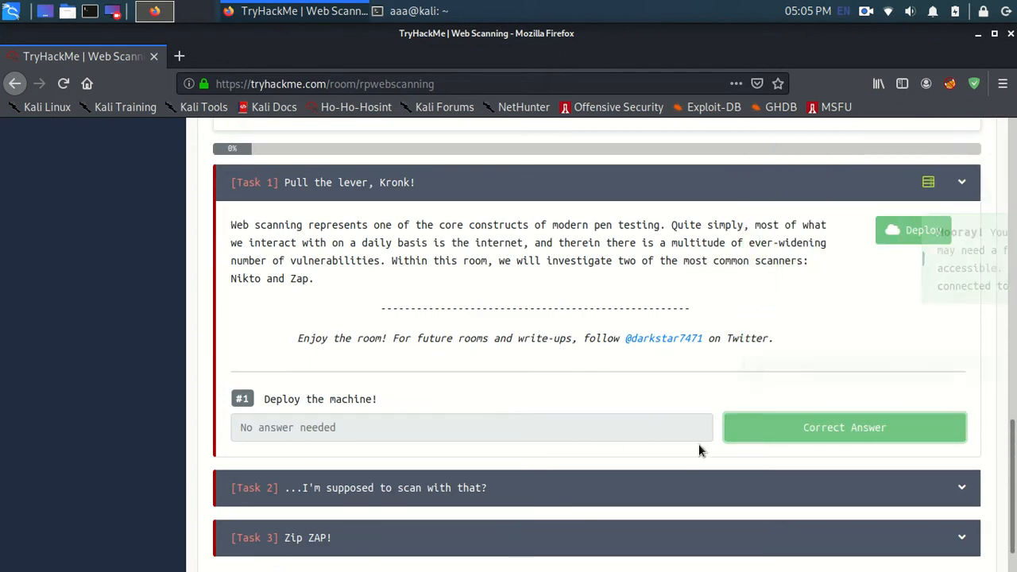
Step: Expand Task 2, skim its questions and submit -h as the answer to question #1 about the target host switch
{"action": "left_click", "coordinate": [712, 500]}
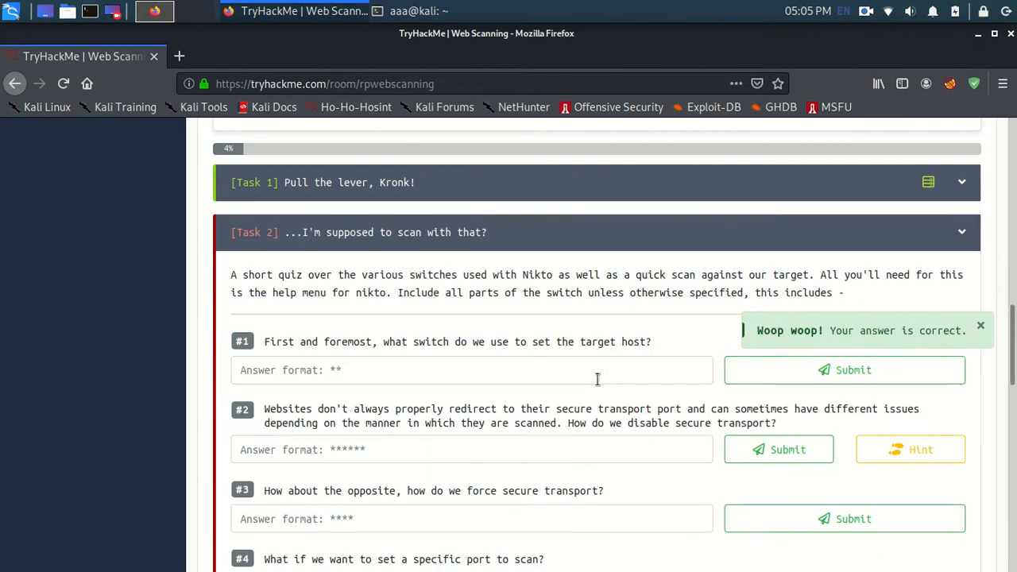
{"action": "scroll", "coordinate": [586, 384], "scroll_direction": "down", "scroll_amount": 3}
{"action": "scroll", "coordinate": [585, 384], "scroll_direction": "down", "scroll_amount": 3}
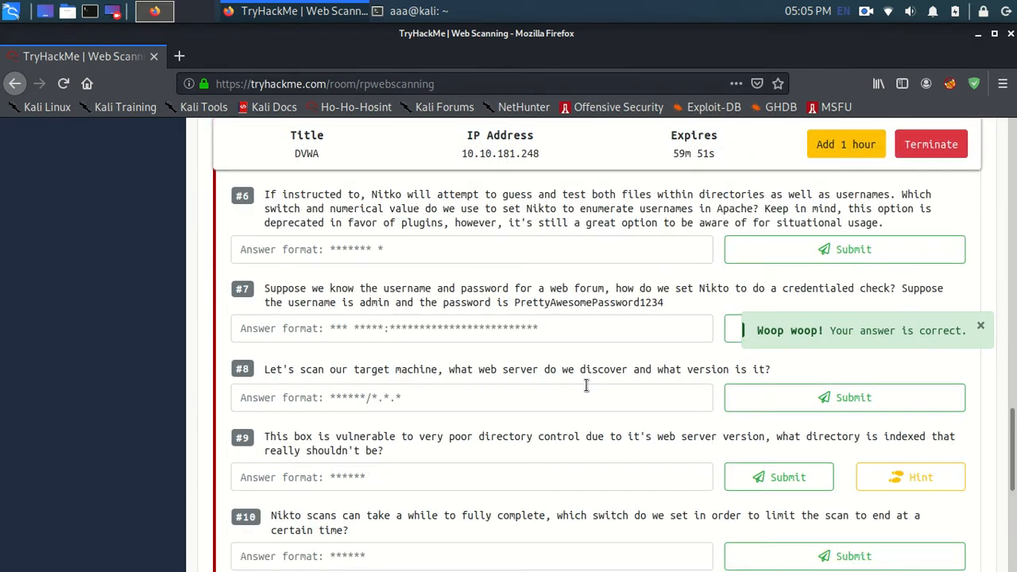
{"action": "scroll", "coordinate": [586, 385], "scroll_direction": "down", "scroll_amount": 3}
{"action": "scroll", "coordinate": [586, 384], "scroll_direction": "up", "scroll_amount": 10}
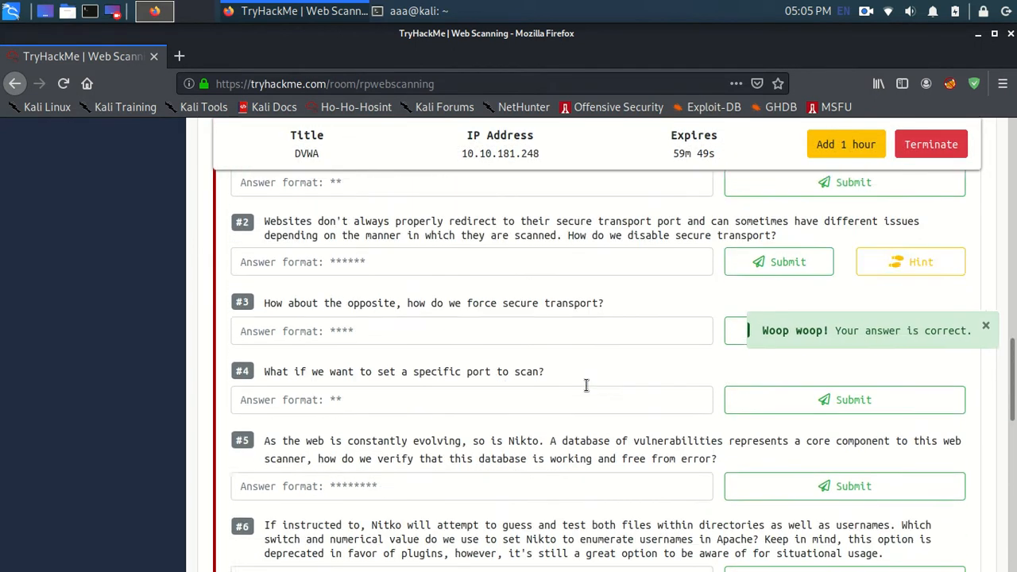
{"action": "left_click", "coordinate": [421, 404]}
{"action": "type", "text": "-h"}
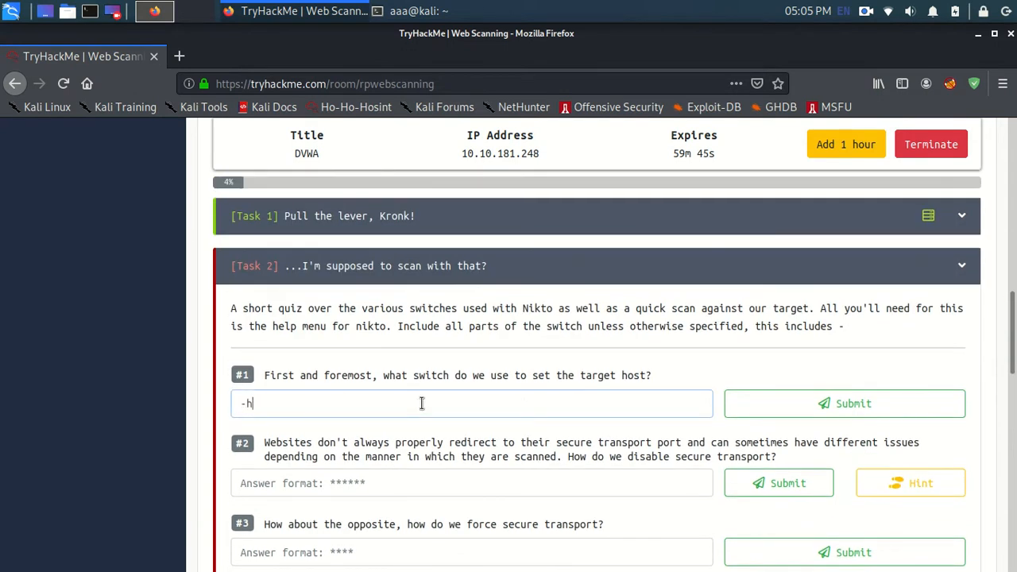
{"action": "left_click", "coordinate": [733, 409]}
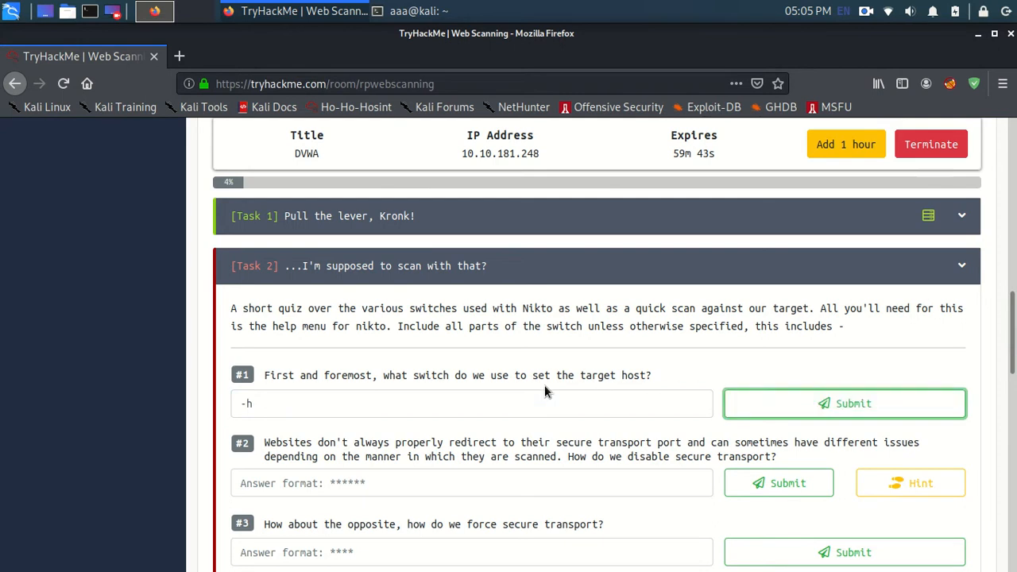
Step: Switch to the second terminal session and run nikto -h to list the scanner's options
{"action": "left_click", "coordinate": [413, 11]}
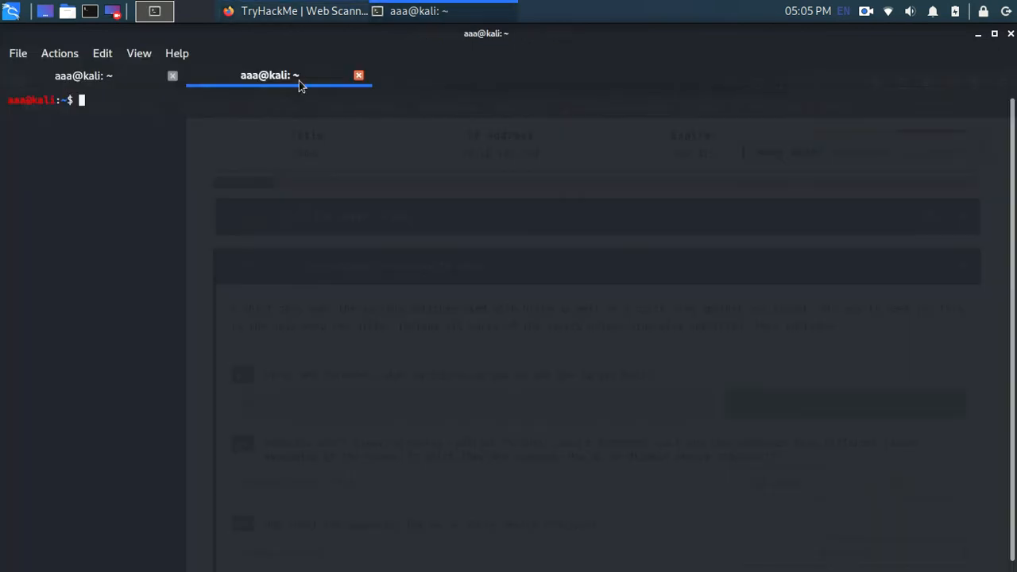
{"action": "type", "text": "nikto -h"}
{"action": "key", "text": "Return"}
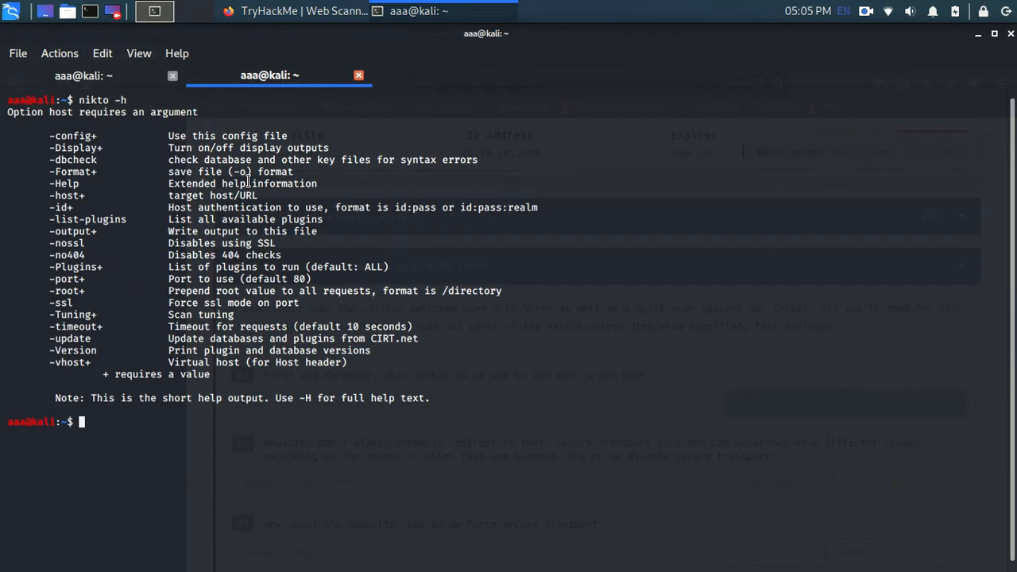
Step: Switch to Firefox and try to load the deployed machine at 10.10.181.248 in a new browser tab
{"action": "key", "text": "alt+Tab"}
{"action": "scroll", "coordinate": [520, 199], "scroll_direction": "down", "scroll_amount": 3}
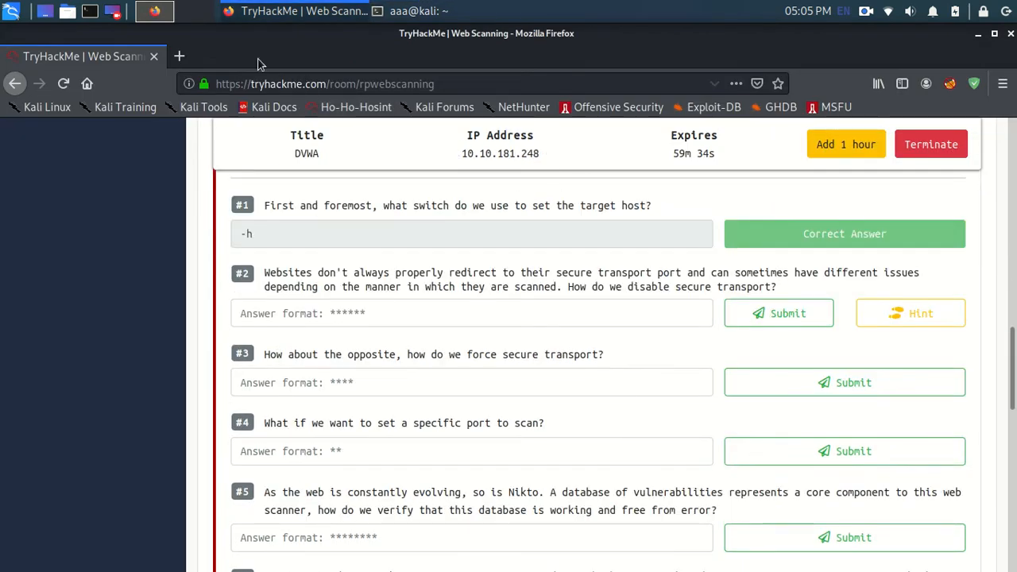
{"action": "left_click", "coordinate": [180, 56]}
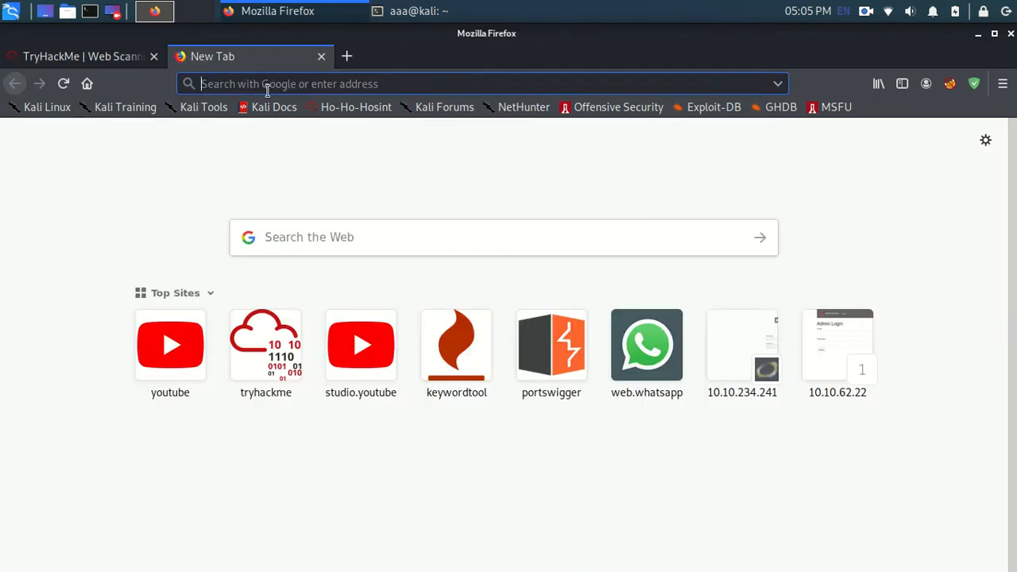
{"action": "type", "text": "10.10.181.248"}
{"action": "key", "text": "Return"}
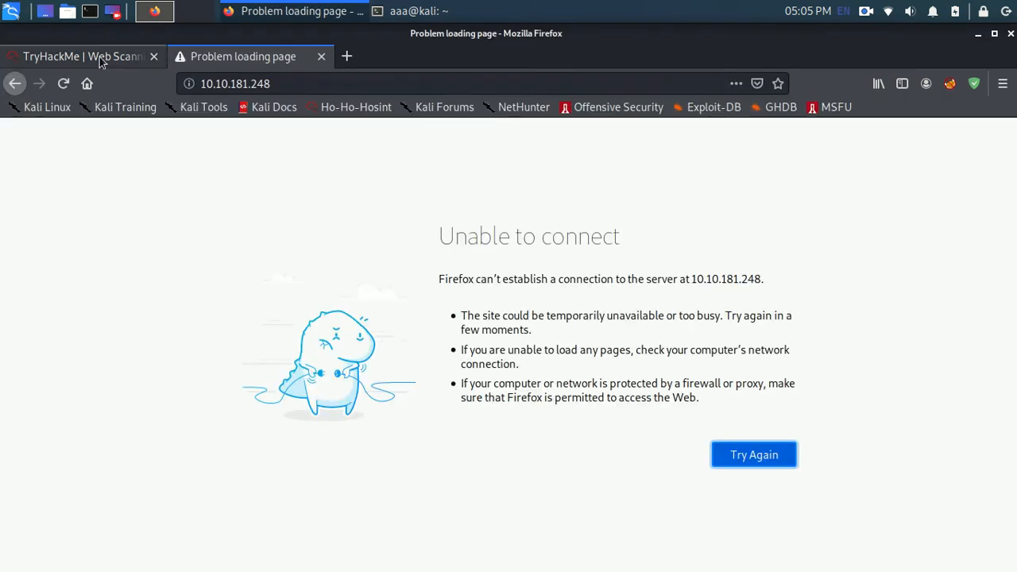
Step: Copy -nossl from the Nikto help in the terminal and submit it as the answer to Task 2 question #2 in Firefox
{"action": "left_click", "coordinate": [101, 57]}
{"action": "scroll", "coordinate": [360, 349], "scroll_direction": "down", "scroll_amount": 2}
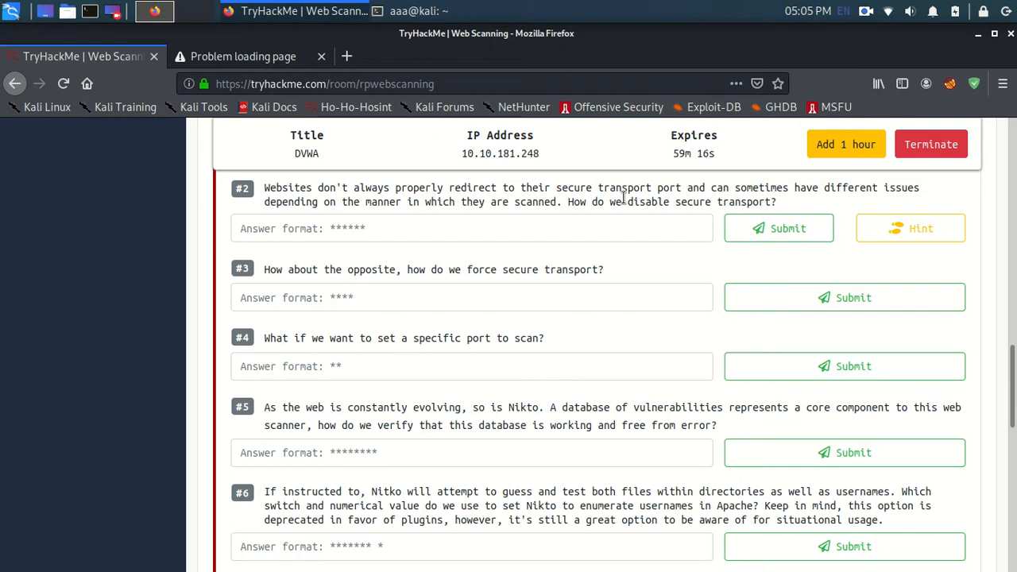
{"action": "left_click", "coordinate": [369, 223]}
{"action": "left_click", "coordinate": [412, 10]}
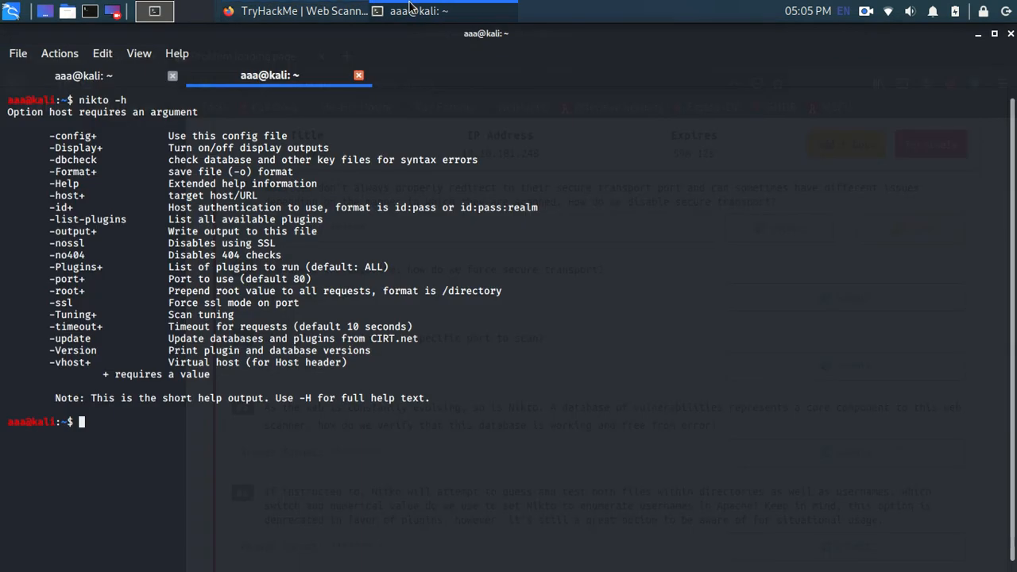
{"action": "left_click_drag", "start_coordinate": [82, 247], "coordinate": [49, 247]}
{"action": "key", "text": "ctrl+c"}
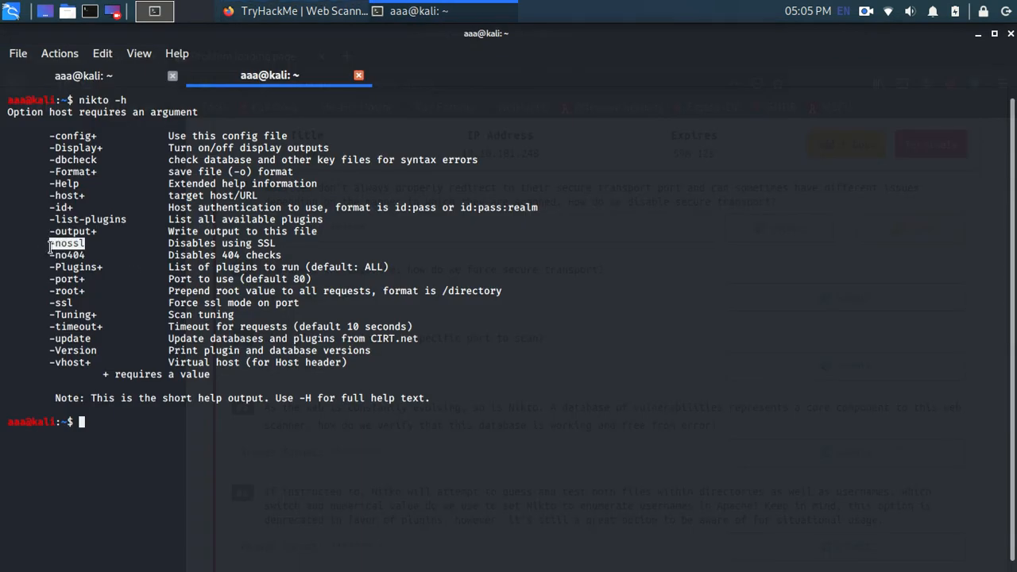
{"action": "key", "text": "alt+Tab"}
{"action": "key", "text": "ctrl+v"}
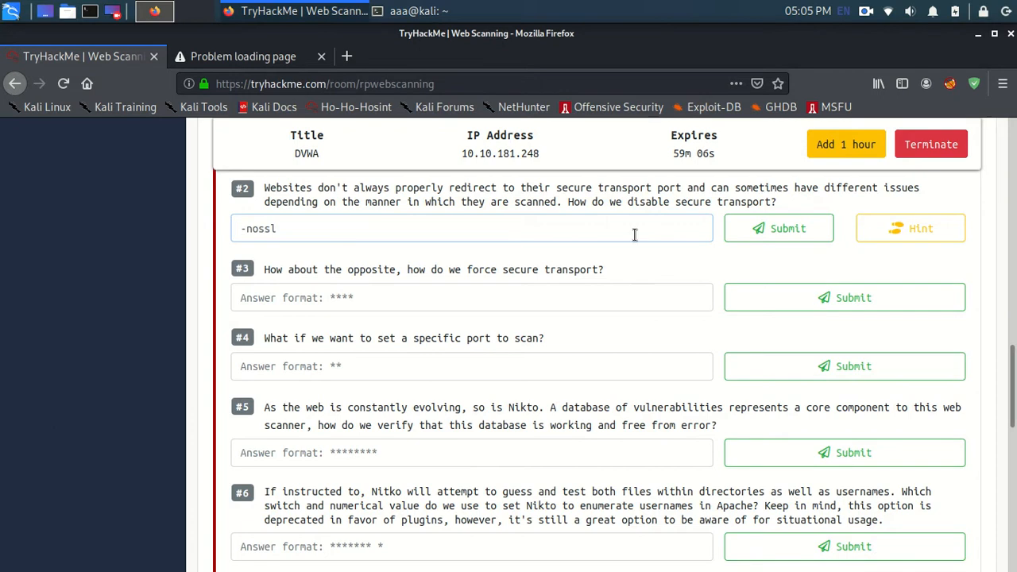
{"action": "left_click", "coordinate": [728, 237]}
Step: Submit -ssl as the answer to question #3 and -p as the answer to question #4
{"action": "left_click", "coordinate": [535, 298]}
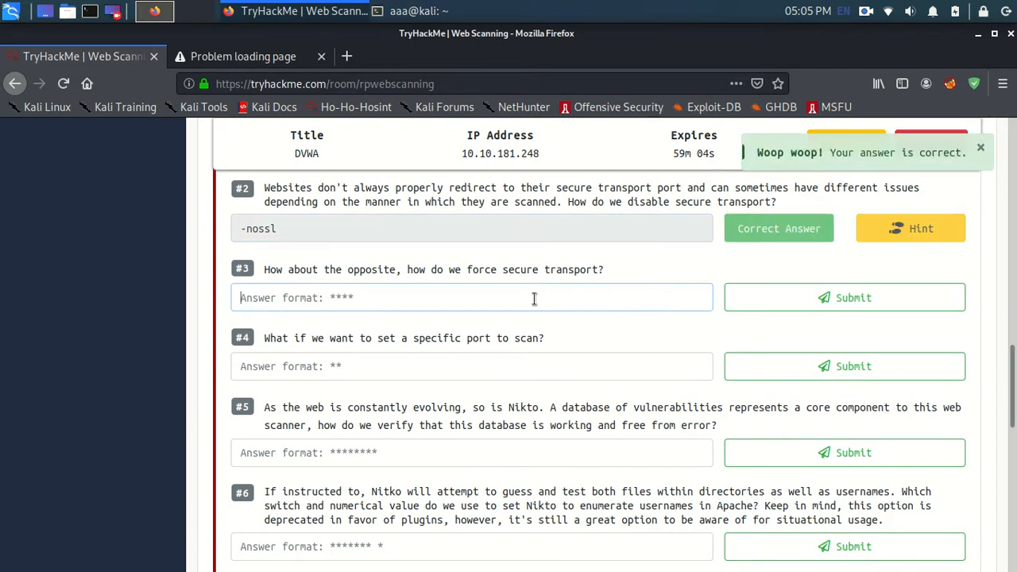
{"action": "type", "text": "-sss"}
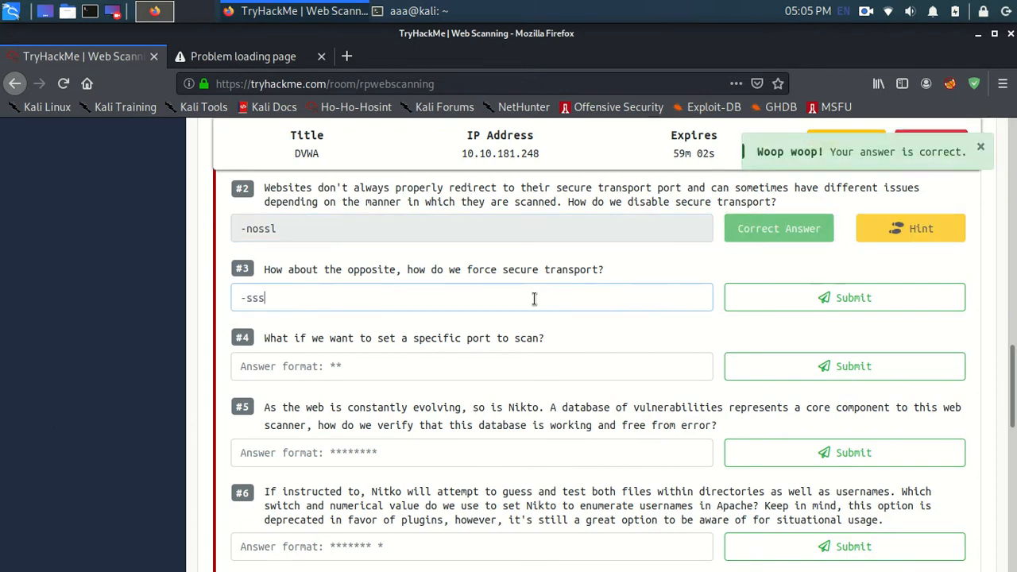
{"action": "left_click", "coordinate": [801, 299]}
{"action": "left_click", "coordinate": [575, 374]}
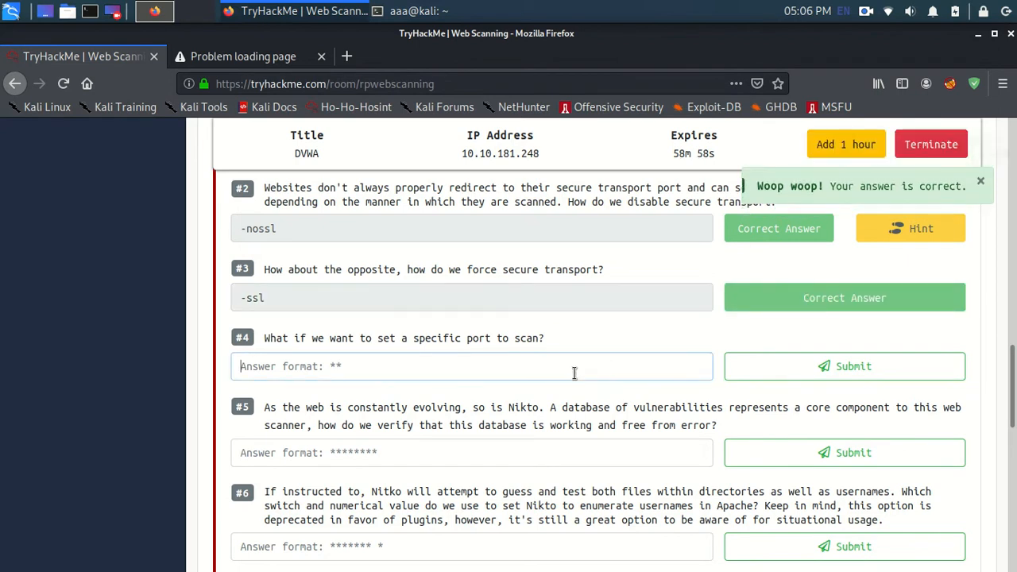
{"action": "type", "text": "-p"}
{"action": "left_click", "coordinate": [750, 374]}
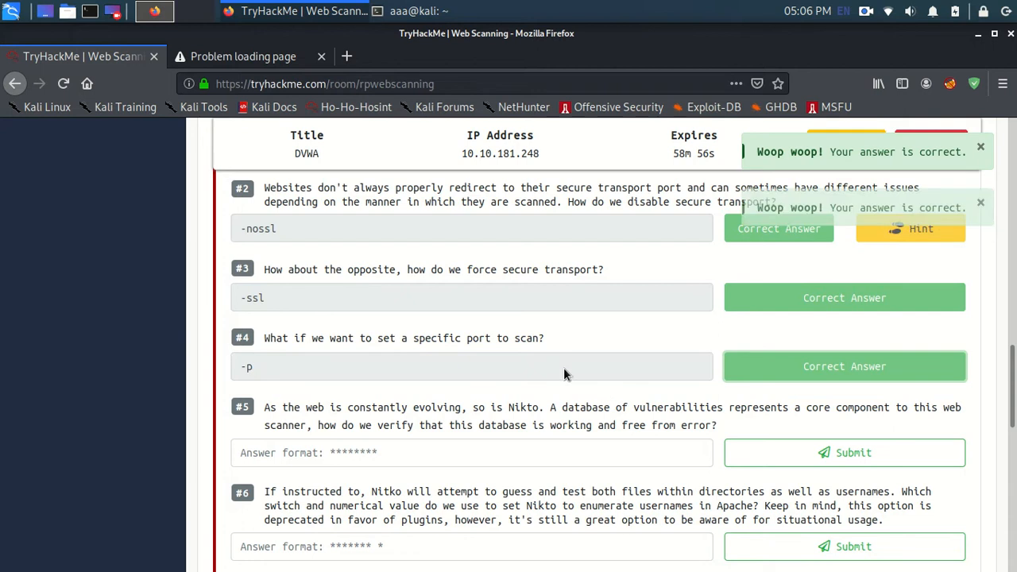
Step: Copy -dbcheck from the Nikto help in the terminal and submit it as the answer to question #5 in Firefox
{"action": "scroll", "coordinate": [476, 326], "scroll_direction": "down", "scroll_amount": 3}
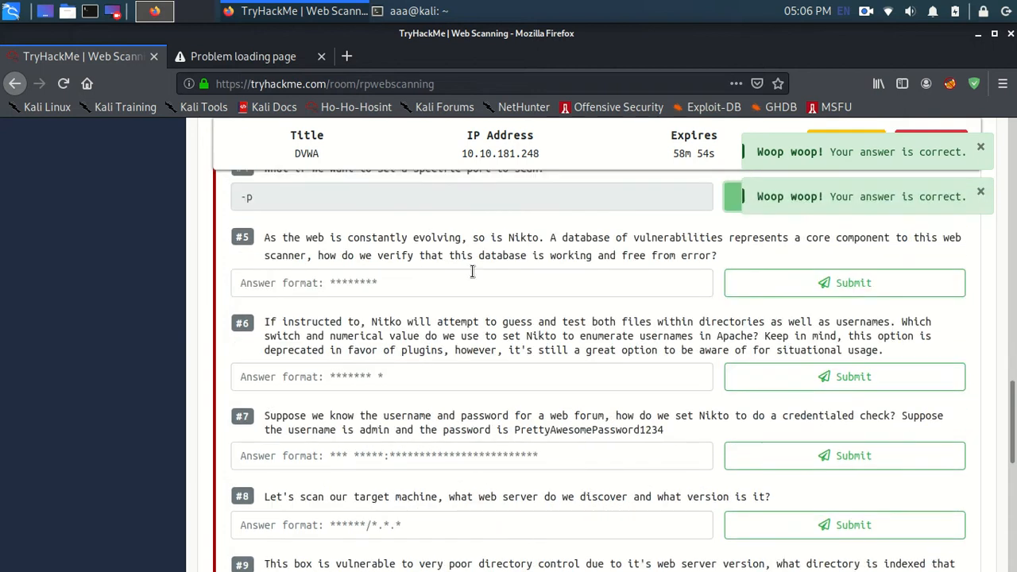
{"action": "double_click", "coordinate": [418, 260]}
{"action": "left_click", "coordinate": [497, 265]}
{"action": "left_click", "coordinate": [552, 287]}
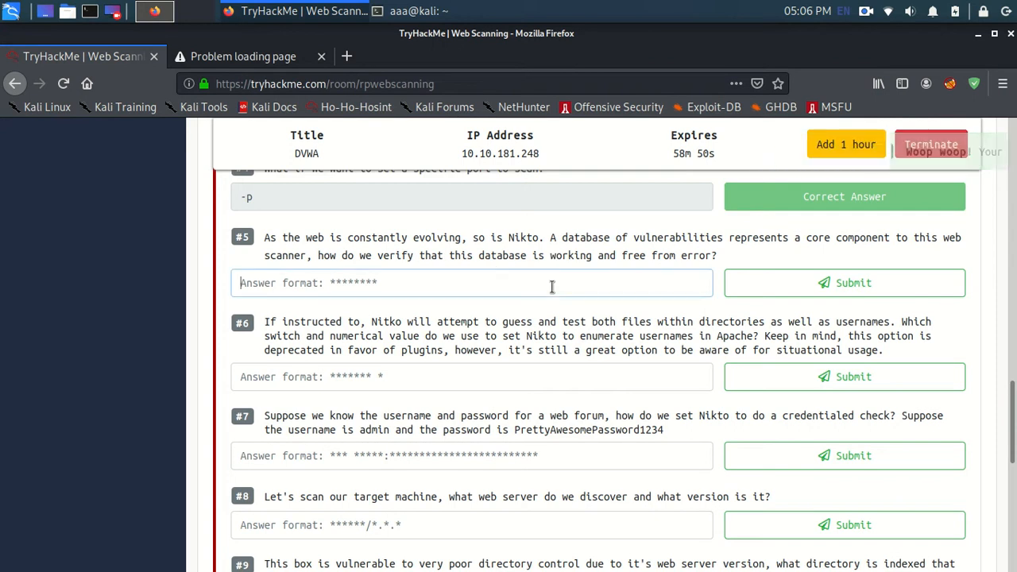
{"action": "left_click", "coordinate": [409, 11]}
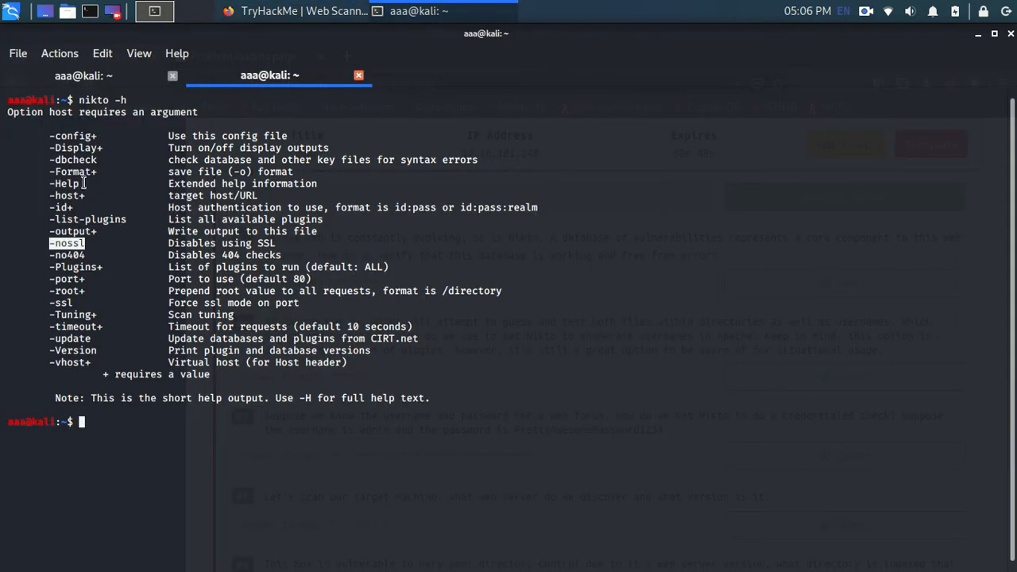
{"action": "left_click_drag", "start_coordinate": [49, 160], "coordinate": [97, 160]}
{"action": "right_click", "coordinate": [97, 160]}
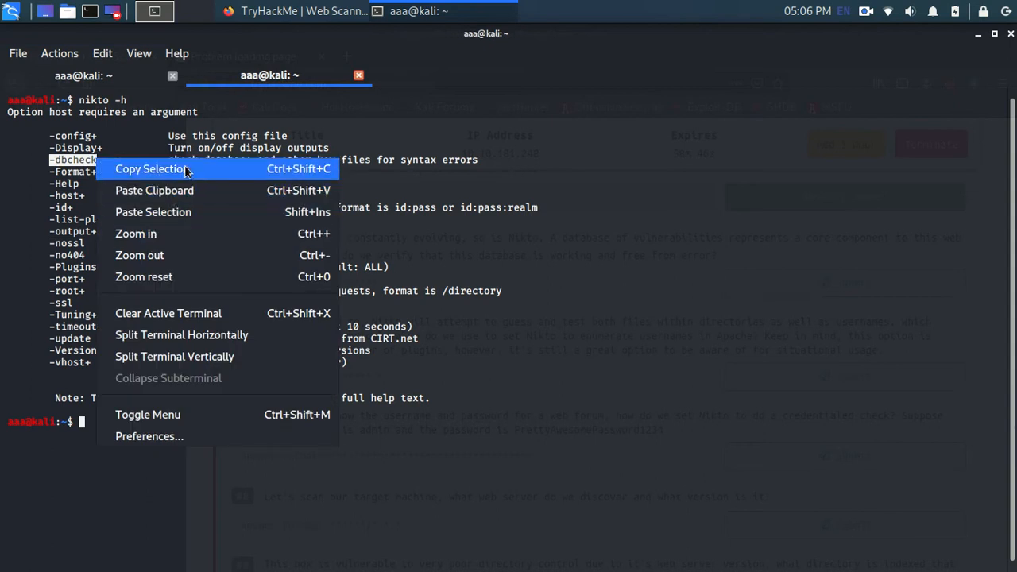
{"action": "left_click", "coordinate": [188, 171]}
{"action": "key", "text": "alt+Tab"}
{"action": "key", "text": "ctrl+v"}
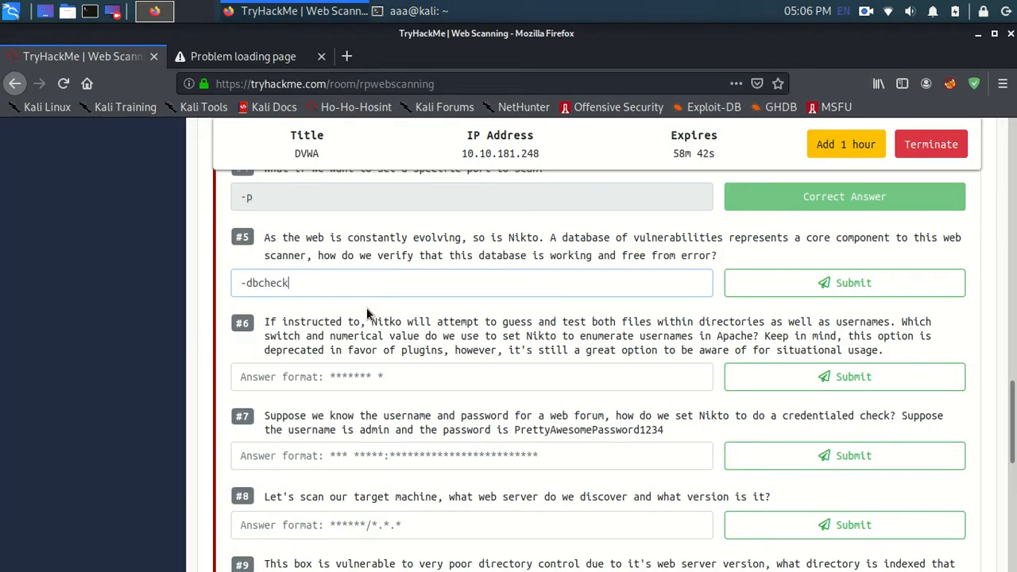
{"action": "left_click", "coordinate": [753, 291]}
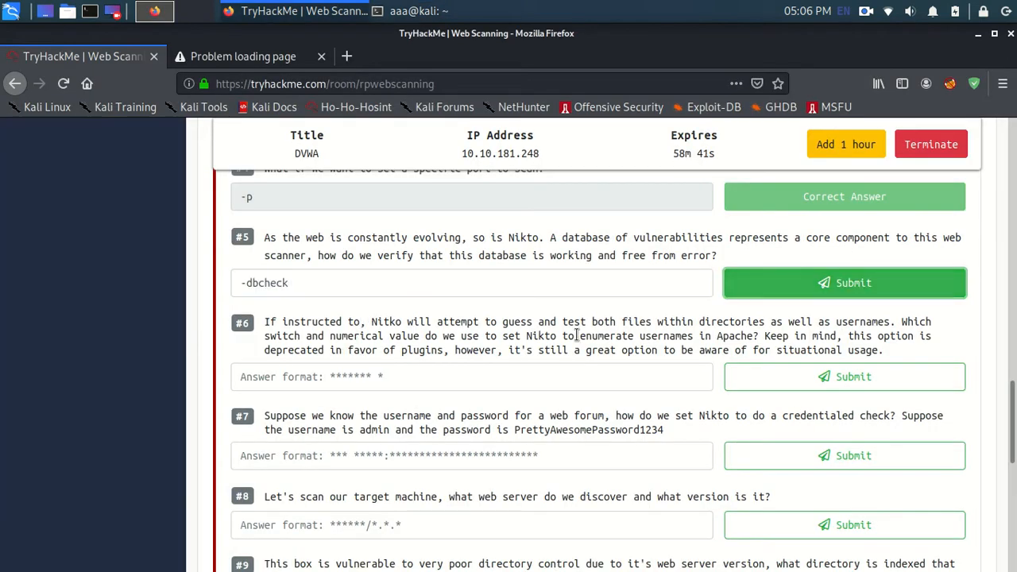
Step: Switch to the terminal, run nikto -H for the full help and find the option that enumerates user names via Apache
{"action": "triple_click", "coordinate": [512, 322]}
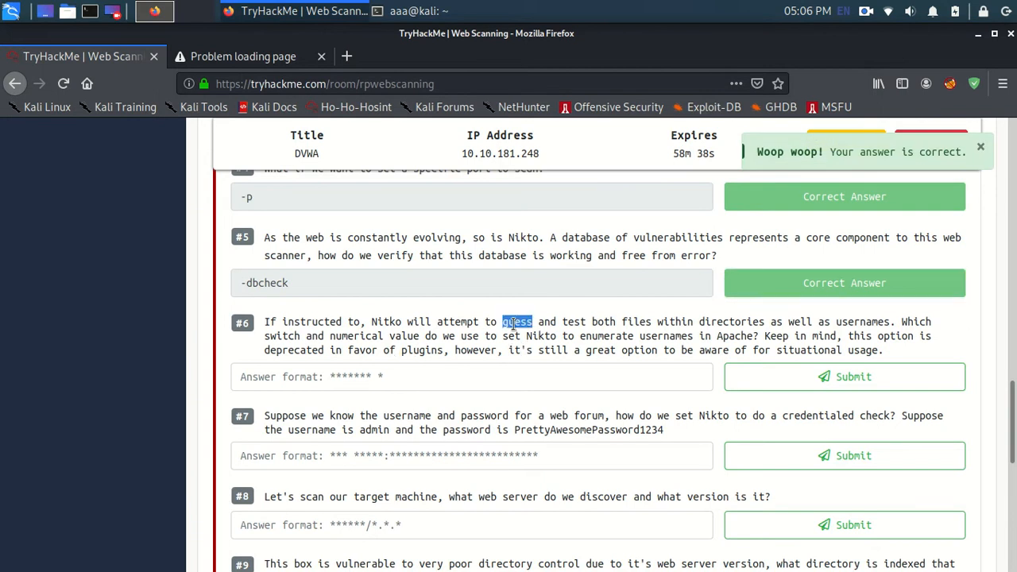
{"action": "left_click", "coordinate": [550, 332]}
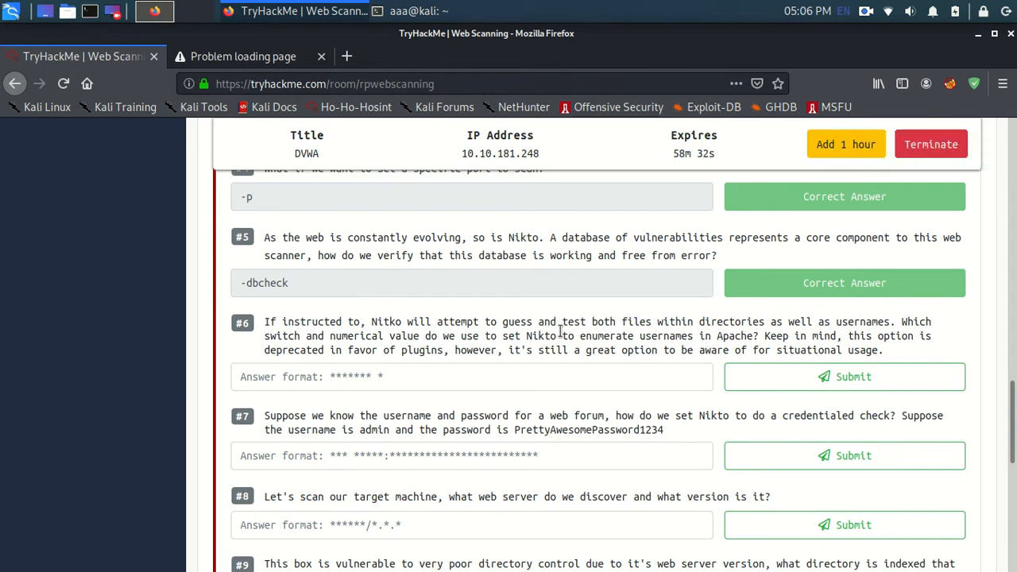
{"action": "key", "text": "alt+Tab"}
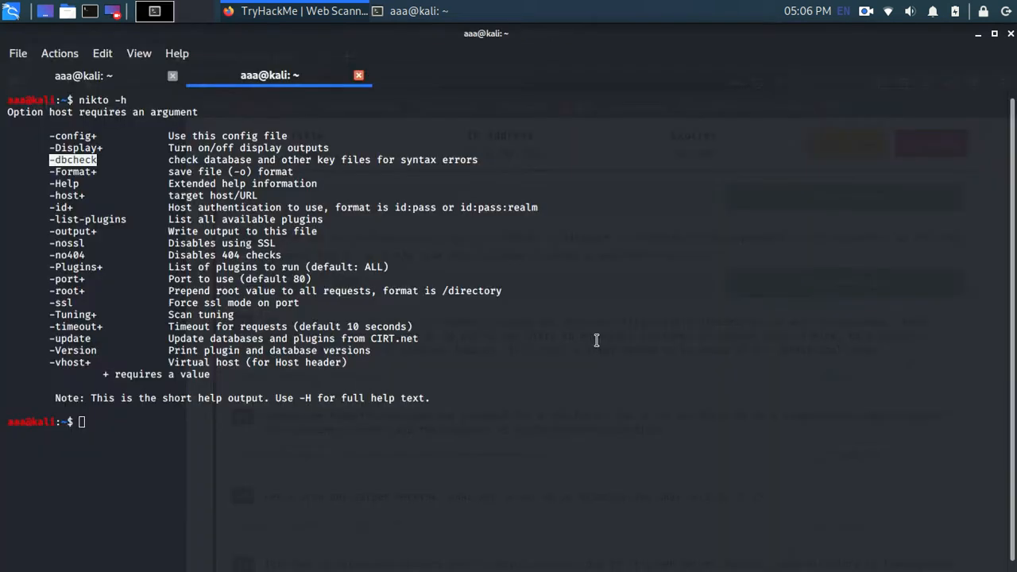
{"action": "key", "text": "Up"}
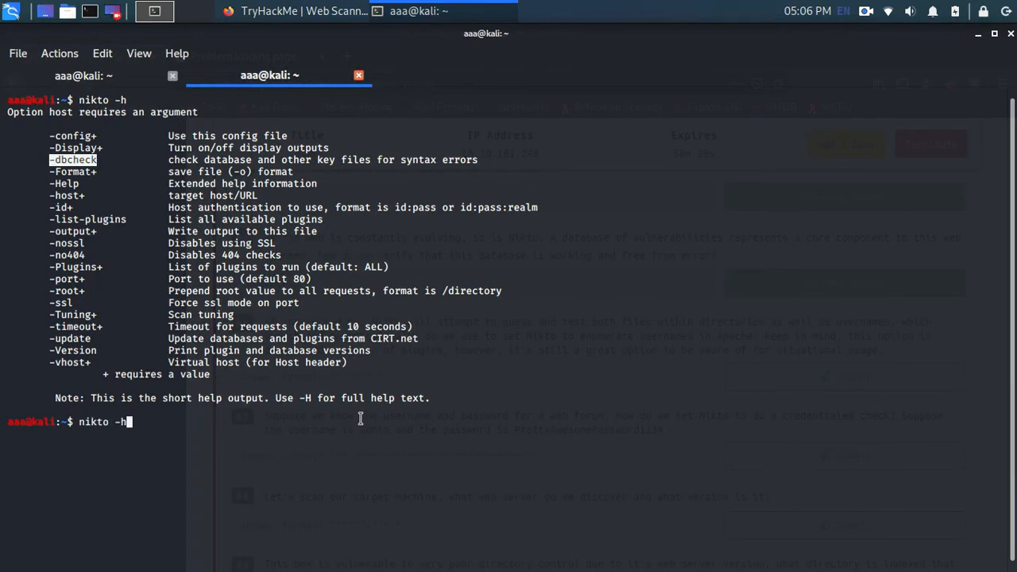
{"action": "key", "text": "BackSpace"}
{"action": "type", "text": "H"}
{"action": "key", "text": "Return"}
{"action": "scroll", "coordinate": [263, 351], "scroll_direction": "up", "scroll_amount": 18}
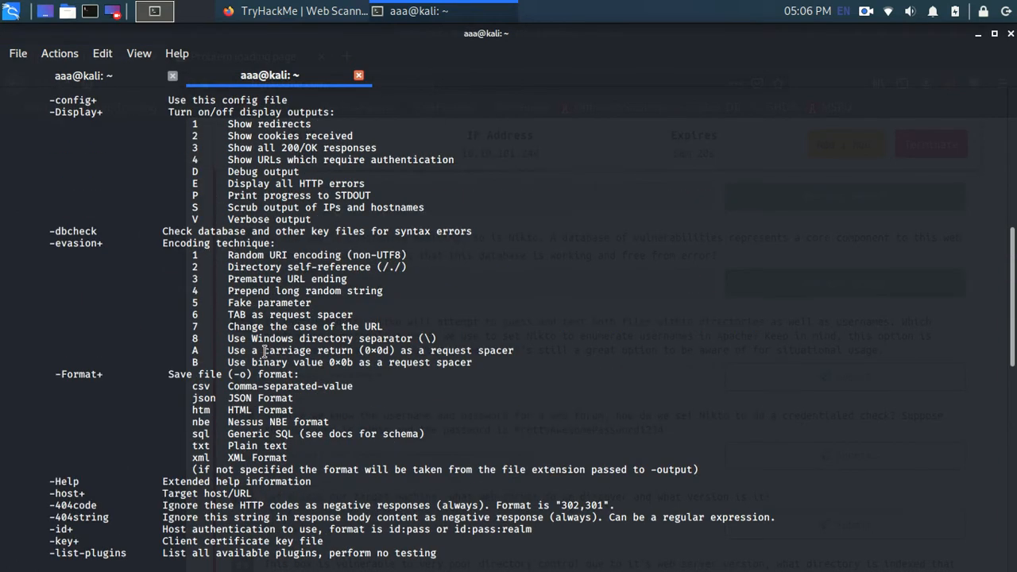
{"action": "scroll", "coordinate": [207, 295], "scroll_direction": "down", "scroll_amount": 9}
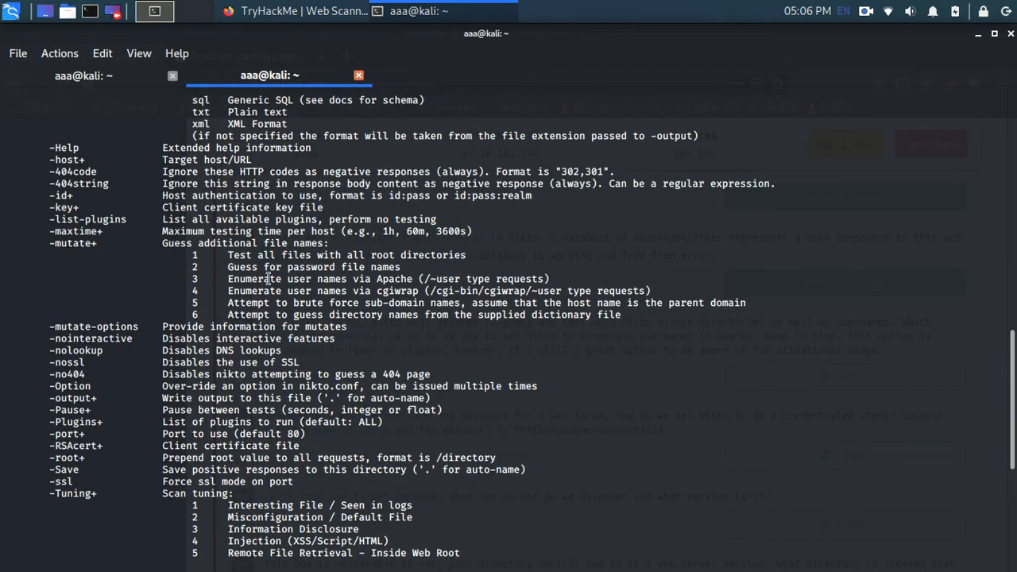
{"action": "triple_click", "coordinate": [269, 278]}
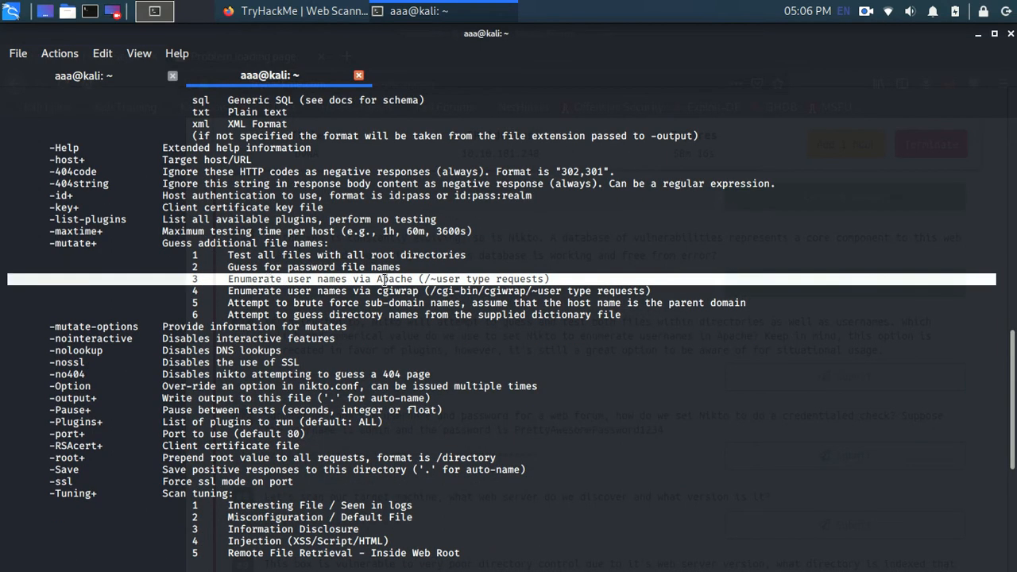
Step: Copy -mutate+ from the terminal help and try -mutate+ 3 as the answer to question #6 in Firefox
{"action": "left_click_drag", "start_coordinate": [102, 245], "coordinate": [49, 247]}
{"action": "key", "text": "alt+Tab"}
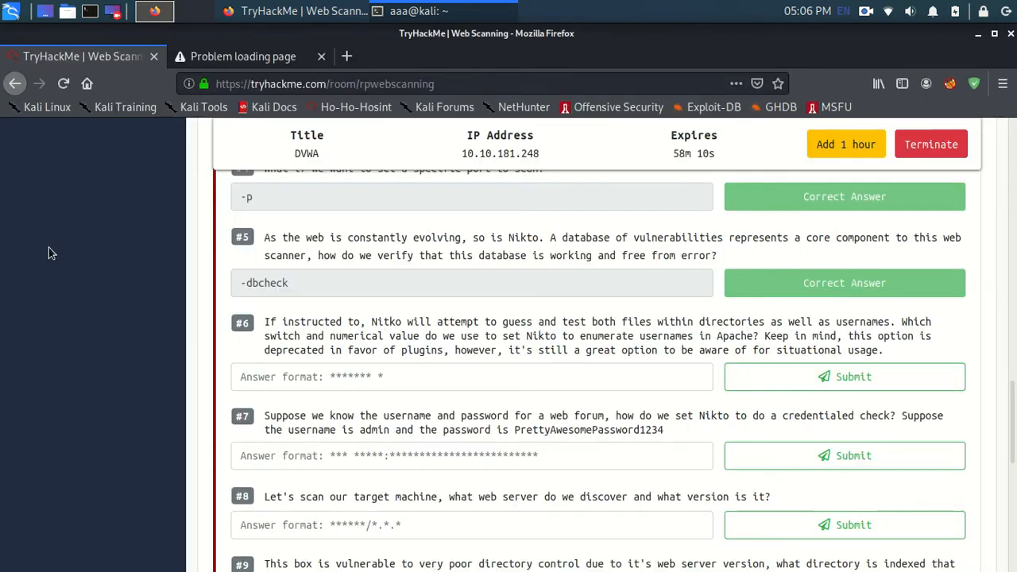
{"action": "left_click", "coordinate": [369, 376]}
{"action": "key", "text": "ctrl+v"}
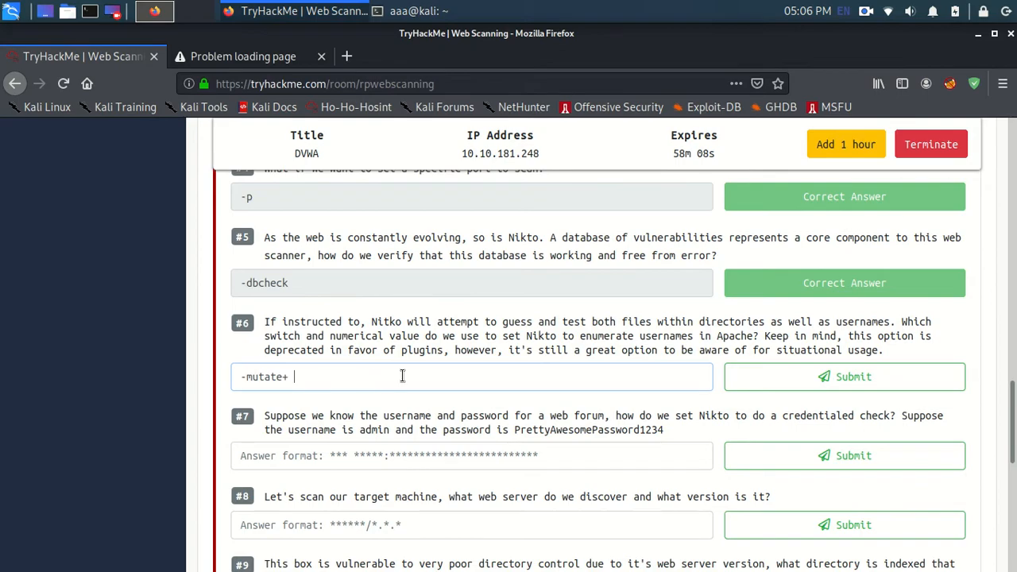
{"action": "key", "text": "alt+Tab"}
{"action": "triple_click", "coordinate": [219, 279]}
{"action": "key", "text": "alt+Tab"}
{"action": "left_click", "coordinate": [739, 370]}
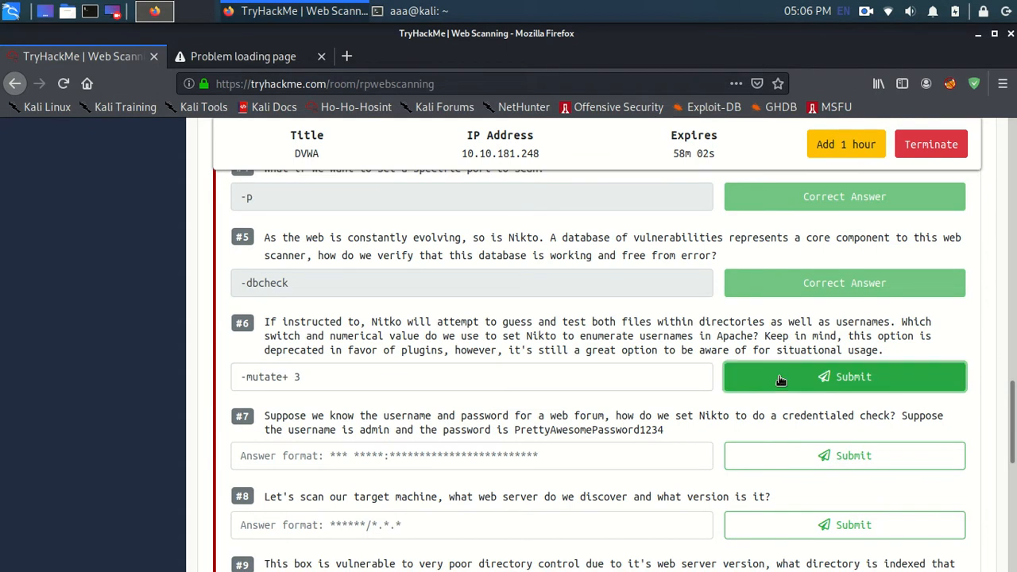
Step: Correct the answer to question #6 to -mutate 3 and submit it again
{"action": "left_click_drag", "start_coordinate": [730, 326], "coordinate": [731, 338]}
{"action": "double_click", "coordinate": [731, 338]}
{"action": "left_click", "coordinate": [603, 354]}
{"action": "left_click", "coordinate": [287, 377]}
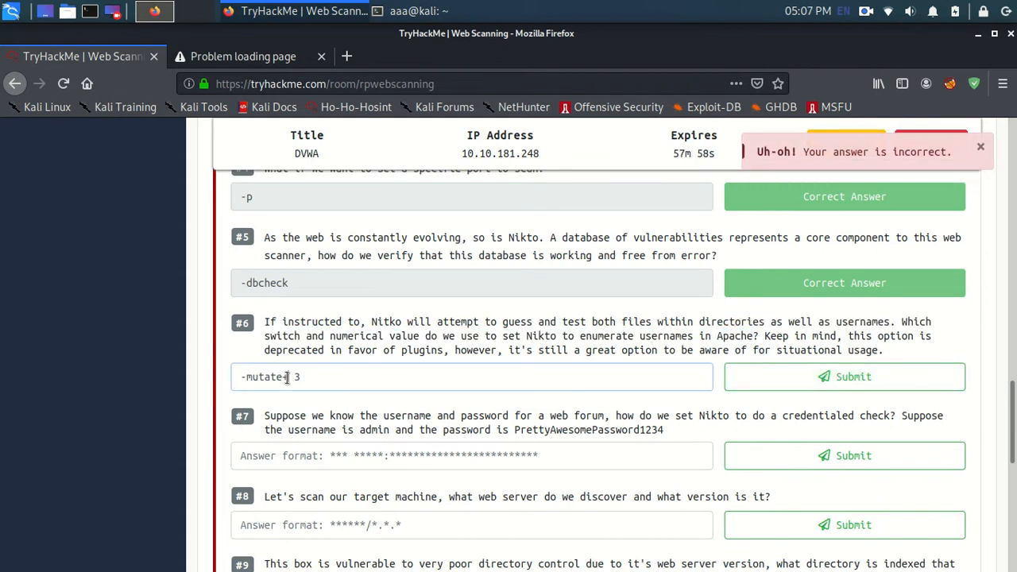
{"action": "left_click", "coordinate": [729, 381]}
Step: Read question #7, look up the host authentication option in the terminal's Nikto help and return to Firefox
{"action": "scroll", "coordinate": [519, 382], "scroll_direction": "down", "scroll_amount": 3}
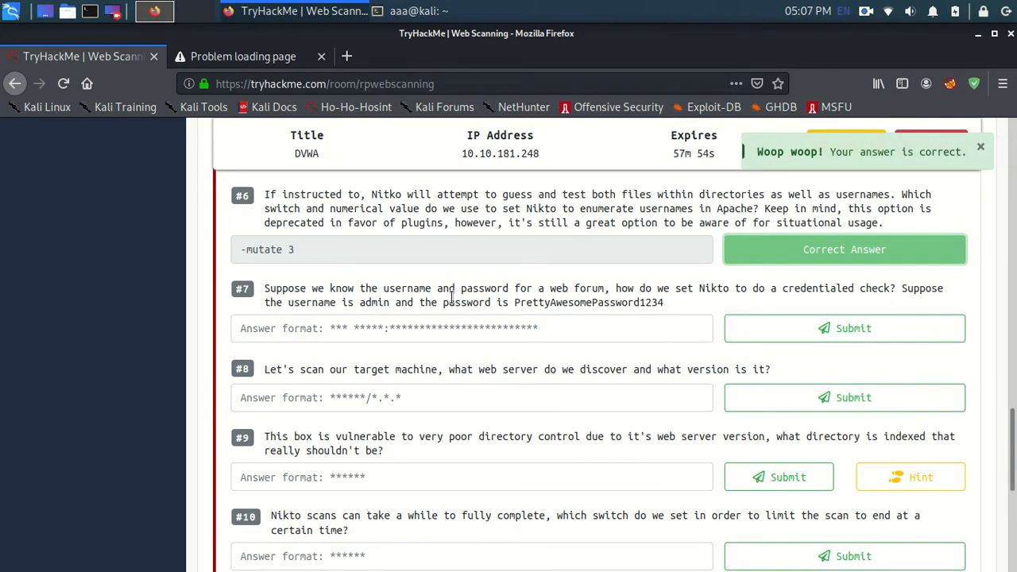
{"action": "double_click", "coordinate": [453, 302]}
{"action": "left_click", "coordinate": [463, 289]}
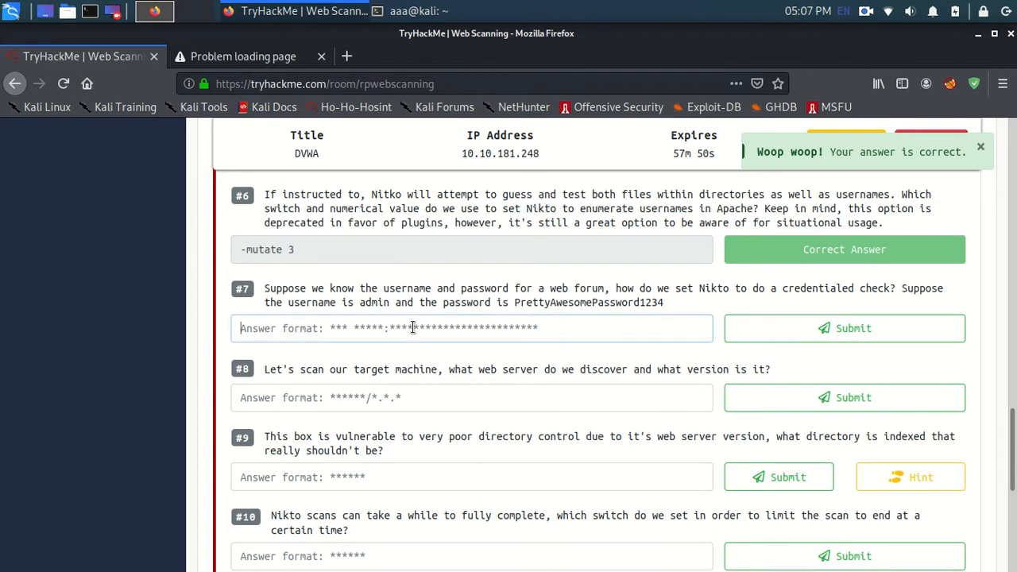
{"action": "key", "text": "alt+Tab"}
{"action": "scroll", "coordinate": [283, 315], "scroll_direction": "down", "scroll_amount": 1}
{"action": "scroll", "coordinate": [284, 315], "scroll_direction": "up", "scroll_amount": 3}
{"action": "scroll", "coordinate": [283, 316], "scroll_direction": "up", "scroll_amount": 15}
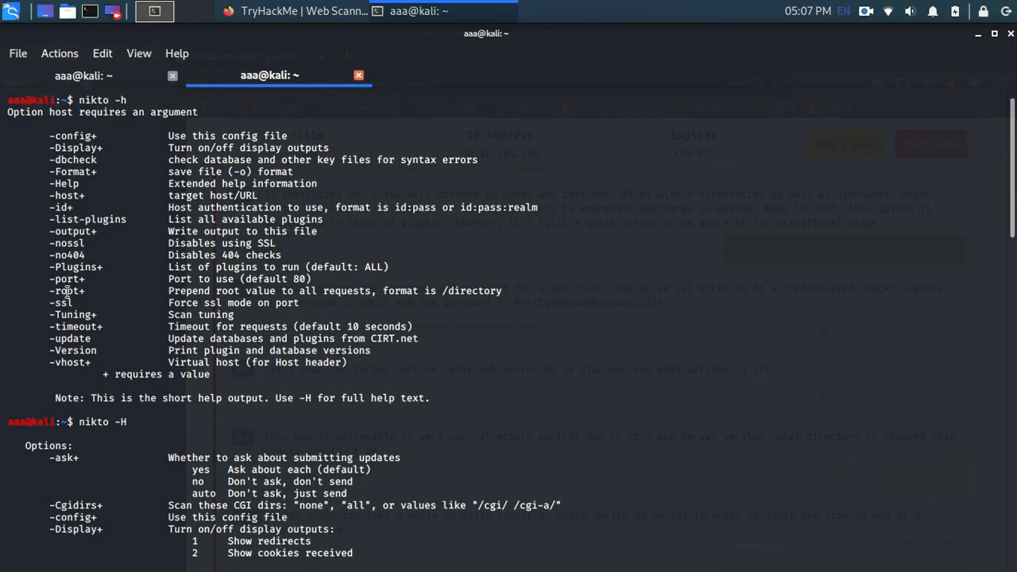
{"action": "double_click", "coordinate": [63, 218]}
{"action": "key", "text": "alt+Tab"}
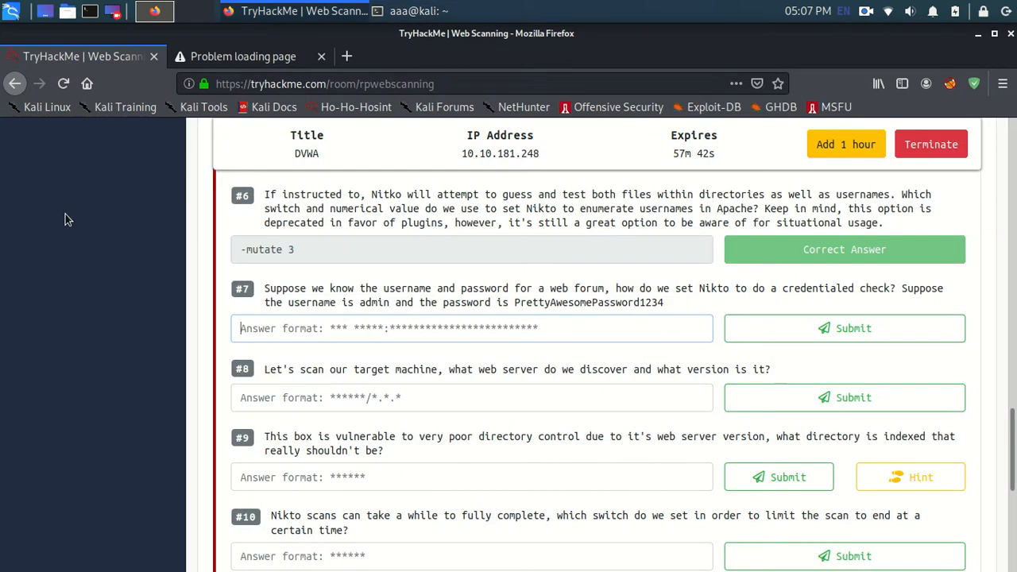
Step: Submit -id admin: followed by the password given in the question as the answer to question #7
{"action": "left_click", "coordinate": [365, 334]}
{"action": "type", "text": "-i"}
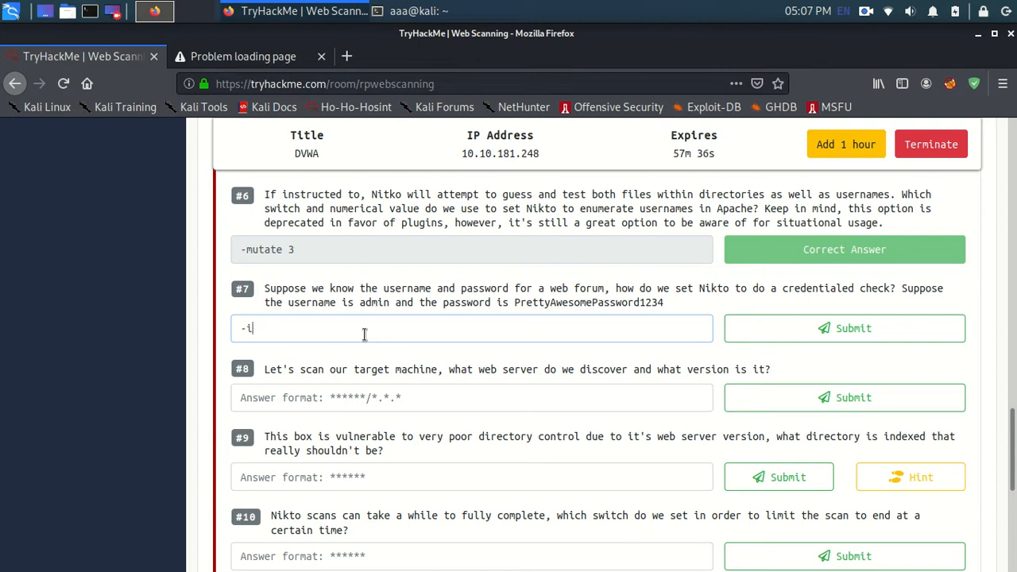
{"action": "key", "text": "BackSpace"}
{"action": "key", "text": "BackSpace"}
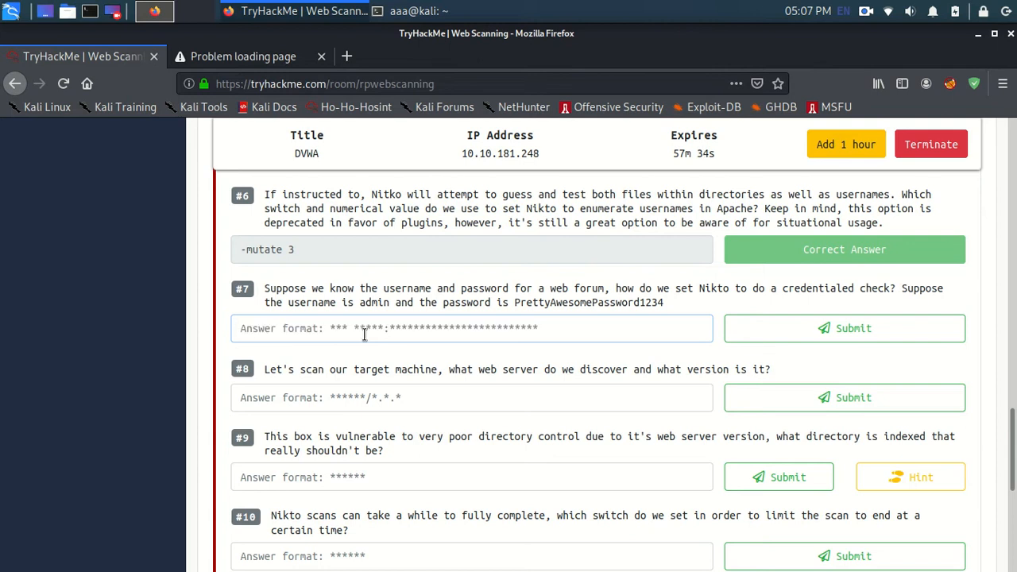
{"action": "type", "text": "-"}
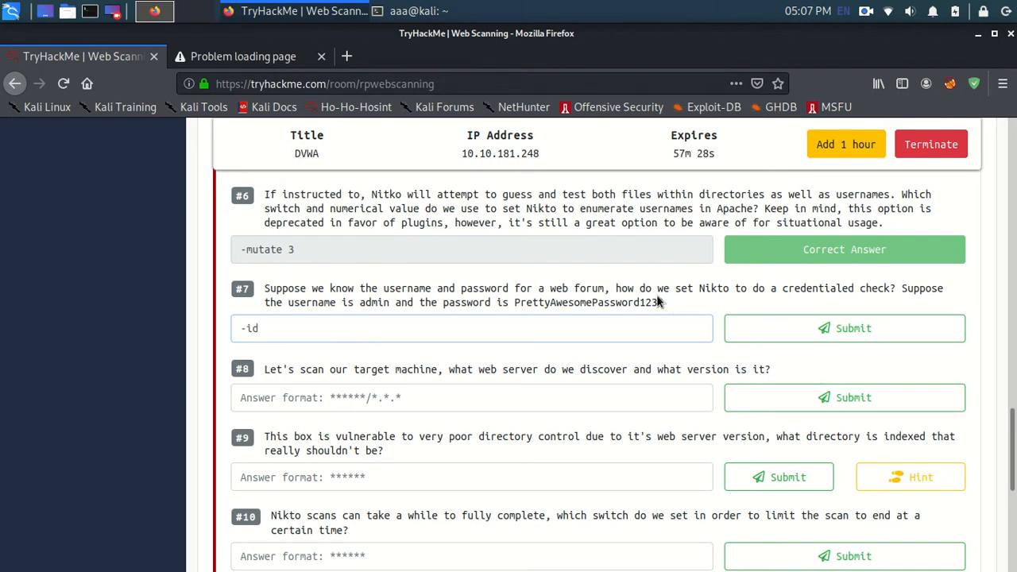
{"action": "type", "text": "id admin:"}
{"action": "left_click_drag", "start_coordinate": [514, 302], "coordinate": [635, 314]}
{"action": "key", "text": "ctrl+c"}
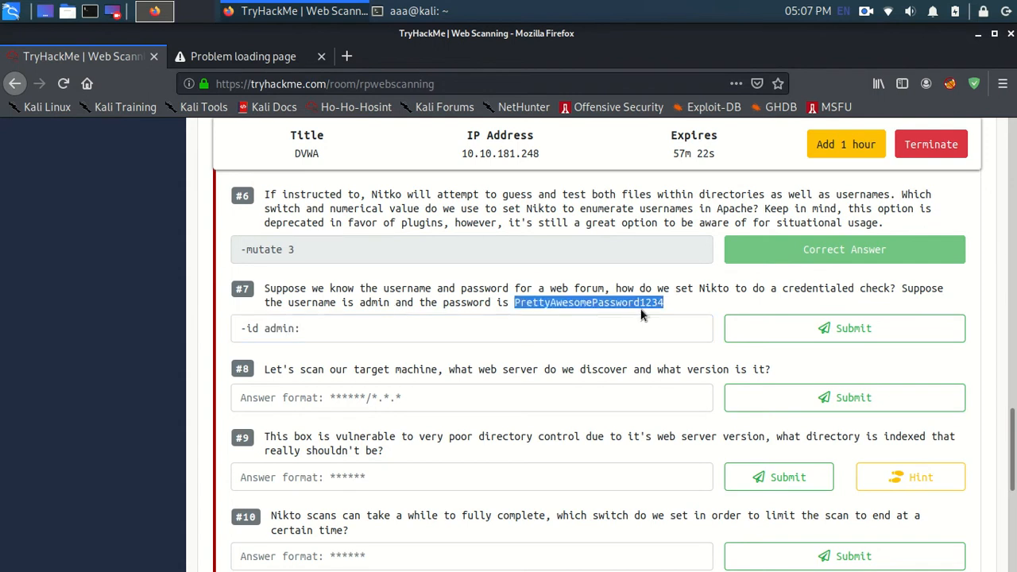
{"action": "left_click", "coordinate": [419, 324]}
{"action": "key", "text": "ctrl+v"}
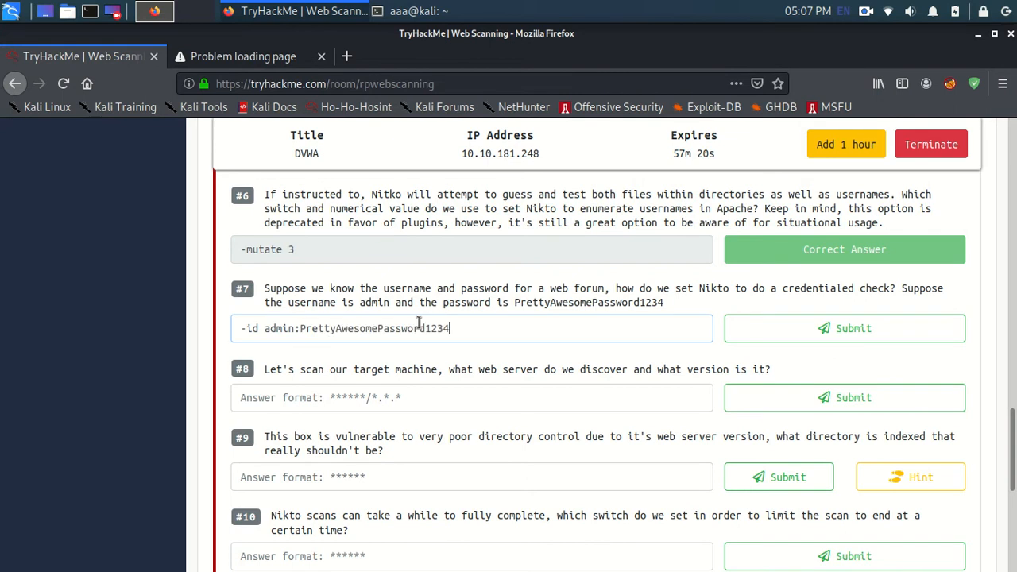
{"action": "left_click", "coordinate": [755, 336]}
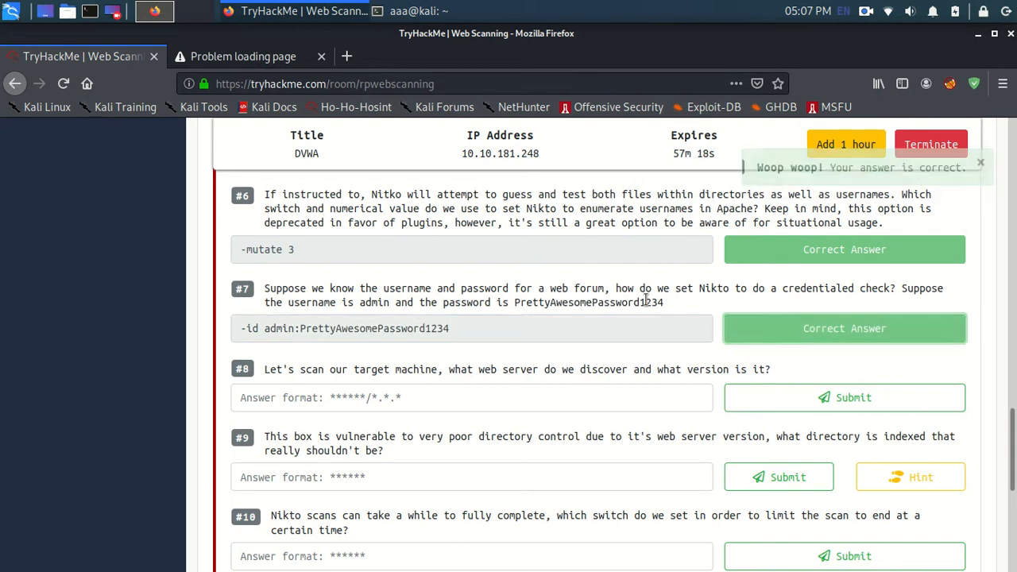
Step: Reload the deployed machine's page in the second browser tab and return to the TryHackMe room
{"action": "scroll", "coordinate": [537, 345], "scroll_direction": "down", "scroll_amount": 1}
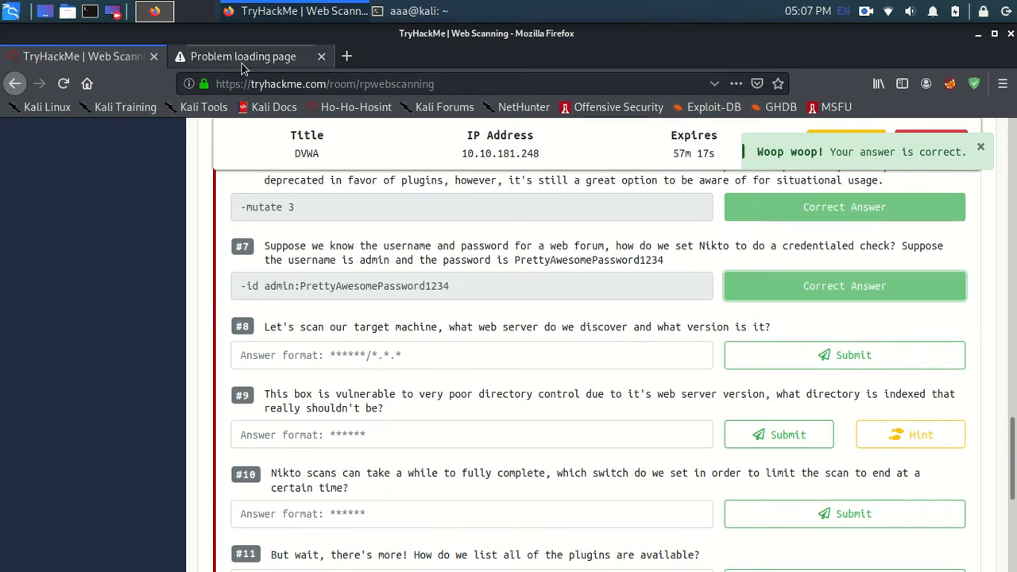
{"action": "left_click", "coordinate": [239, 56]}
{"action": "left_click", "coordinate": [63, 83]}
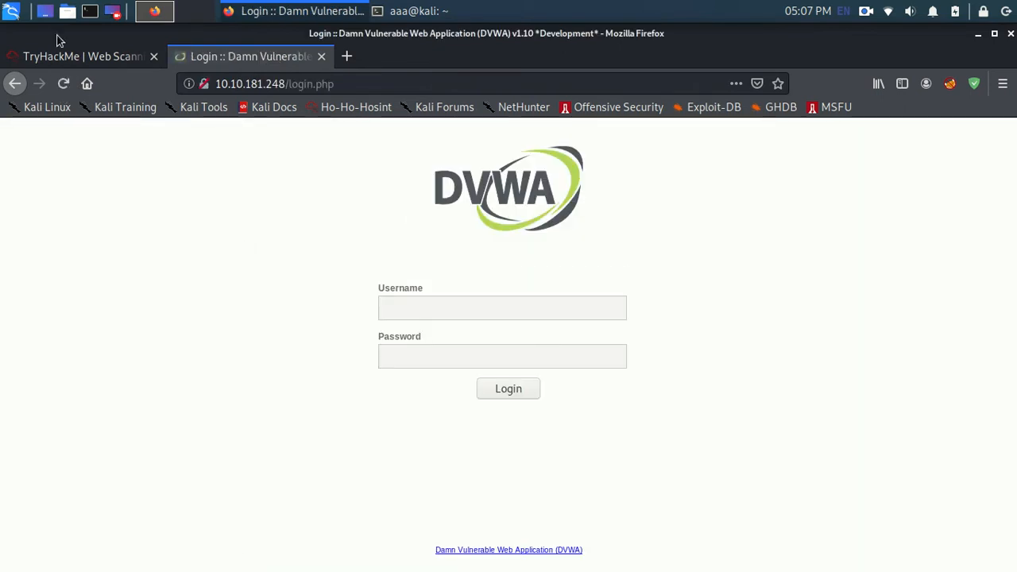
{"action": "left_click", "coordinate": [75, 56]}
Step: Switch to the terminal and scan the deployed machine with nikto -h 10.10.181.248, copying its IP address from the room page
{"action": "left_click", "coordinate": [417, 10]}
{"action": "scroll", "coordinate": [309, 473], "scroll_direction": "down", "scroll_amount": 20}
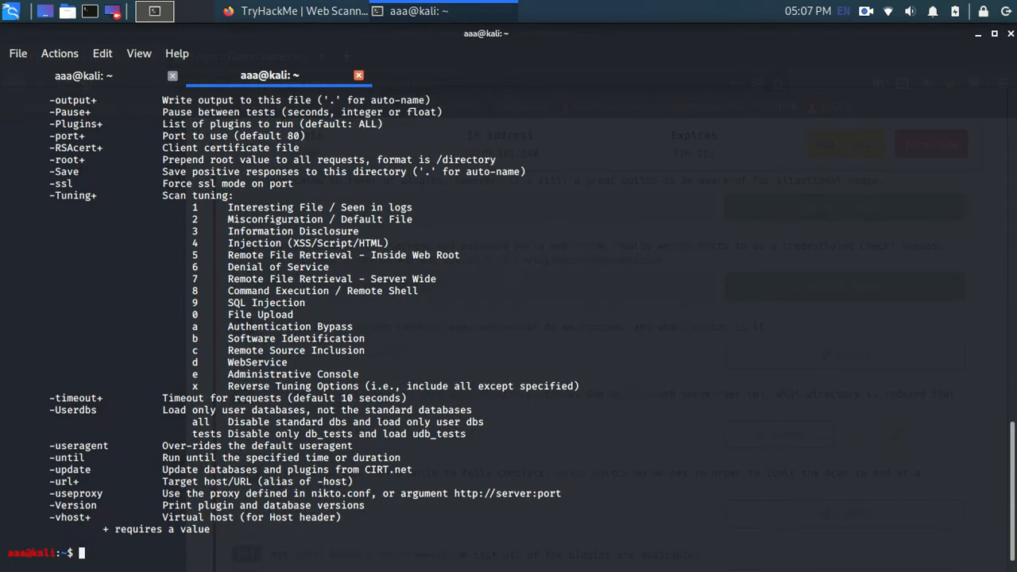
{"action": "left_click", "coordinate": [866, 11]}
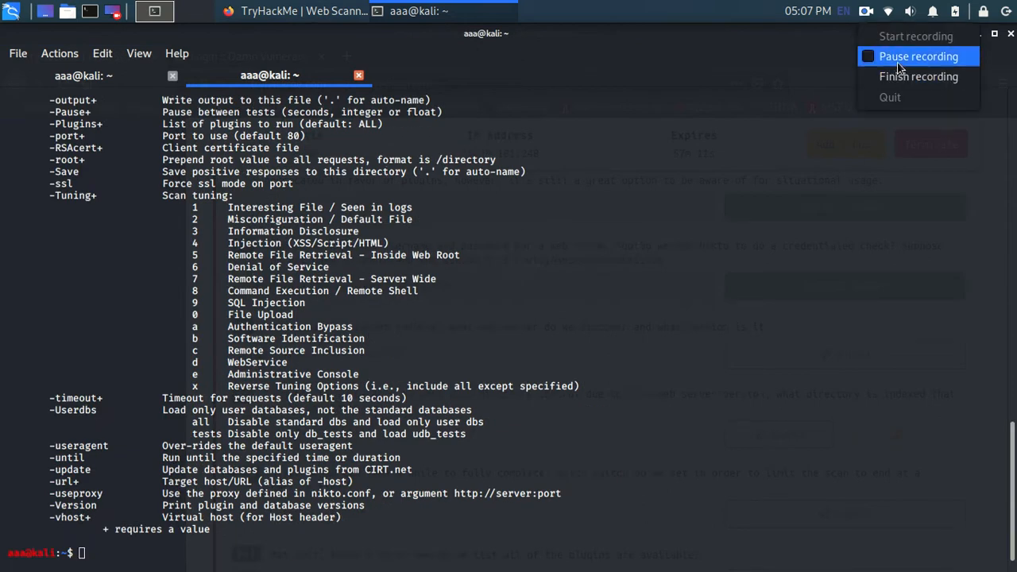
{"action": "left_click", "coordinate": [898, 63]}
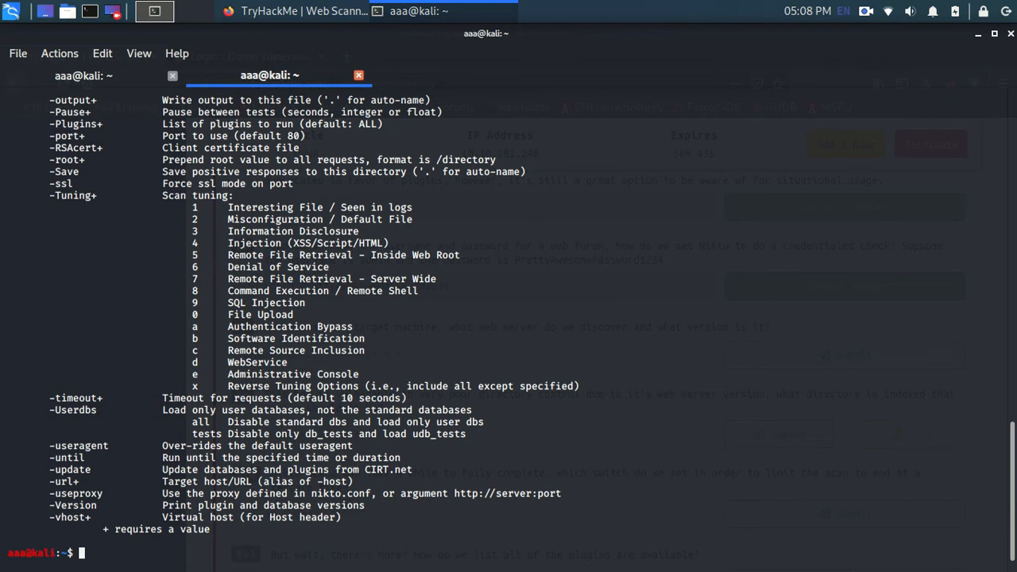
{"action": "type", "text": "nikto -h"}
{"action": "key", "text": "alt+Tab"}
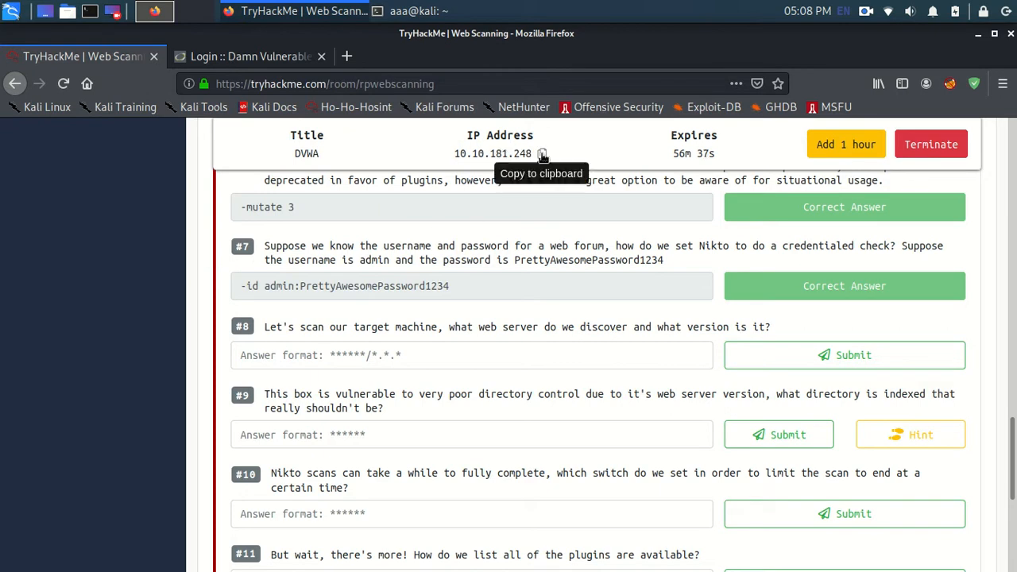
{"action": "left_click", "coordinate": [541, 153]}
{"action": "key", "text": "alt+Tab"}
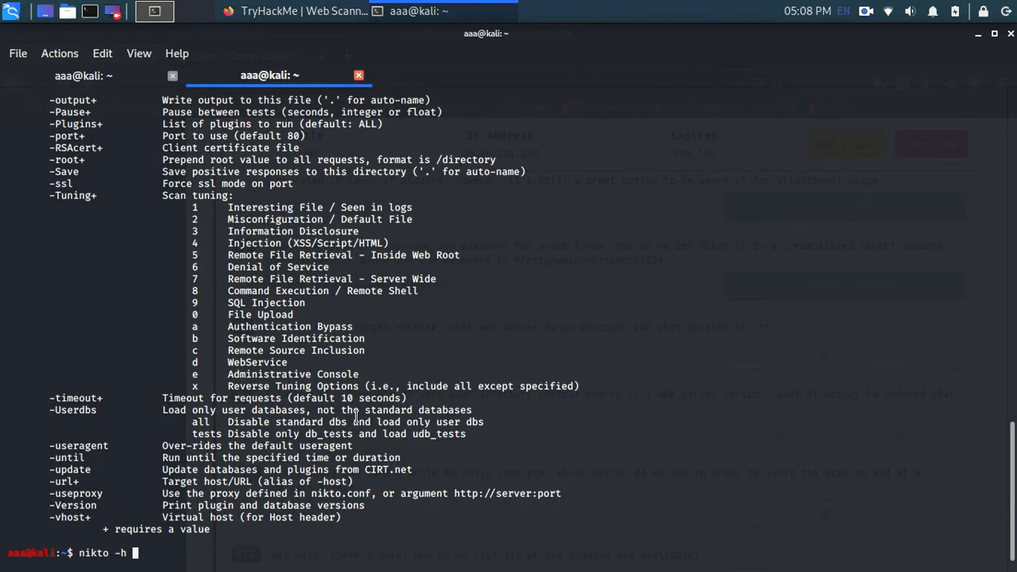
{"action": "key", "text": "ctrl+shift+v"}
{"action": "key", "text": "Return"}
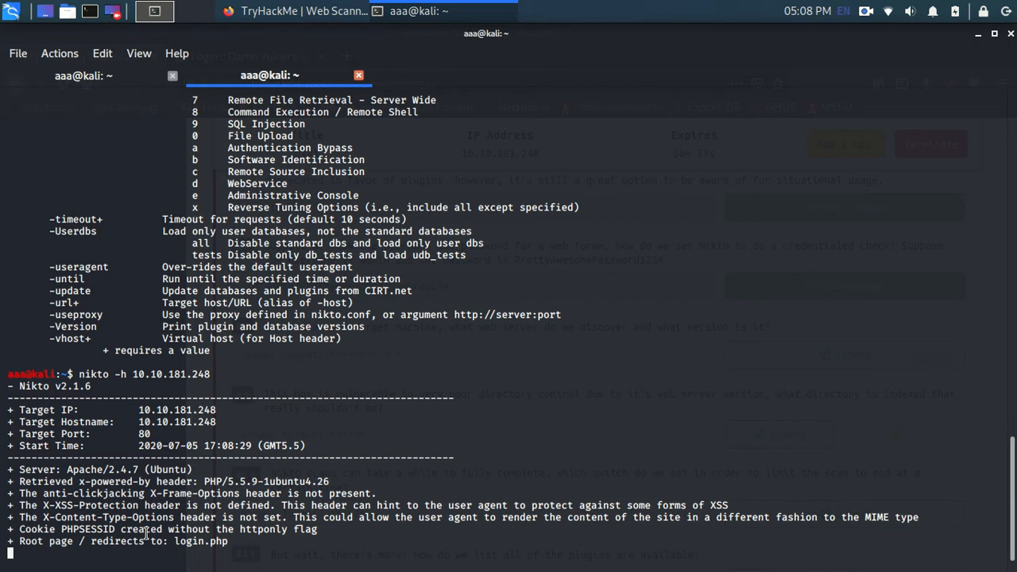
Step: Switch back to Firefox and look over the remaining Nikto questions #8 to #13 in Task 2
{"action": "key", "text": "alt+Tab"}
{"action": "key", "text": "alt+Tab"}
{"action": "key", "text": "alt+Tab"}
{"action": "scroll", "coordinate": [371, 483], "scroll_direction": "down", "scroll_amount": 2}
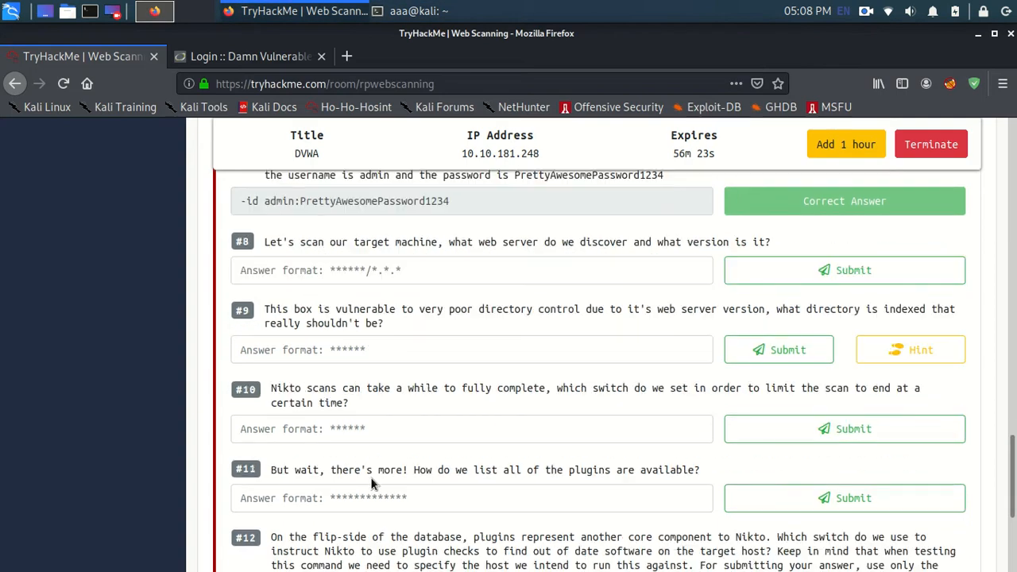
{"action": "scroll", "coordinate": [371, 483], "scroll_direction": "down", "scroll_amount": 4}
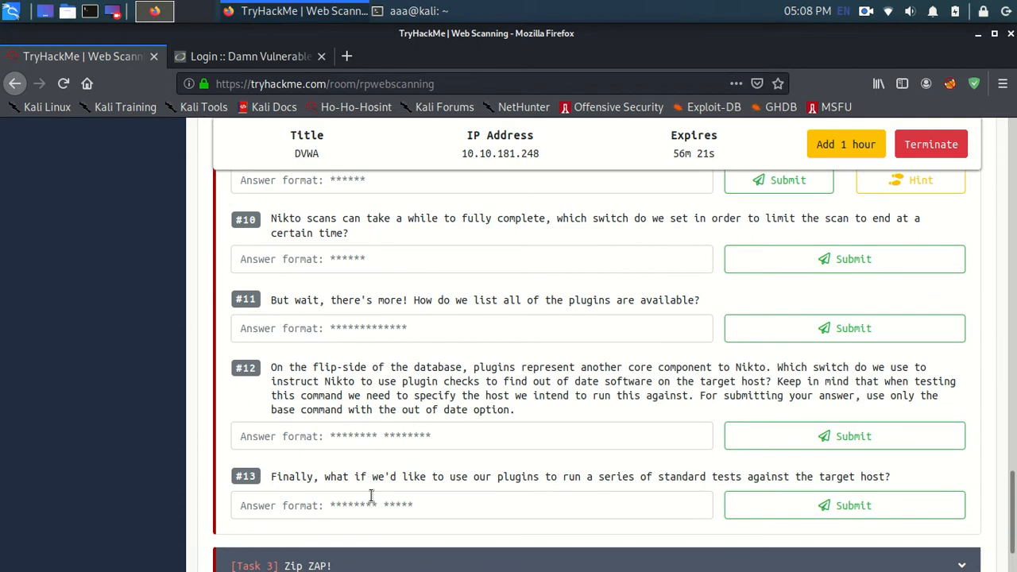
{"action": "scroll", "coordinate": [431, 407], "scroll_direction": "up", "scroll_amount": 4}
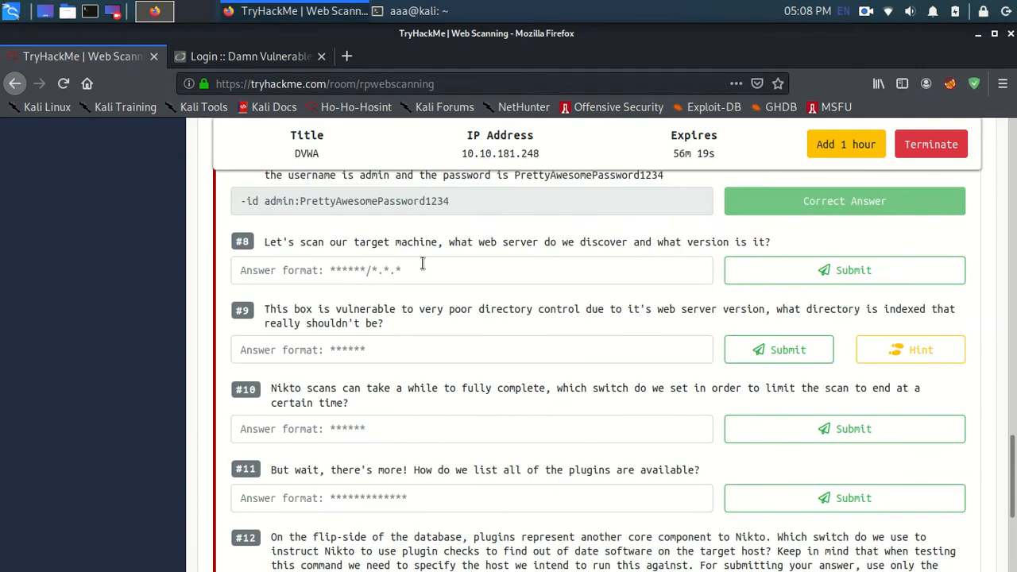
Step: Copy the web server name and version from the terminal's Nikto scan output and submit Apache/2.4.7 as the answer to question #8
{"action": "double_click", "coordinate": [460, 244]}
{"action": "key", "text": "alt+Tab"}
{"action": "key", "text": "alt+Tab"}
{"action": "key", "text": "alt+Tab"}
{"action": "left_click", "coordinate": [541, 242]}
{"action": "key", "text": "alt+Tab"}
{"action": "left_click_drag", "start_coordinate": [68, 474], "coordinate": [136, 475]}
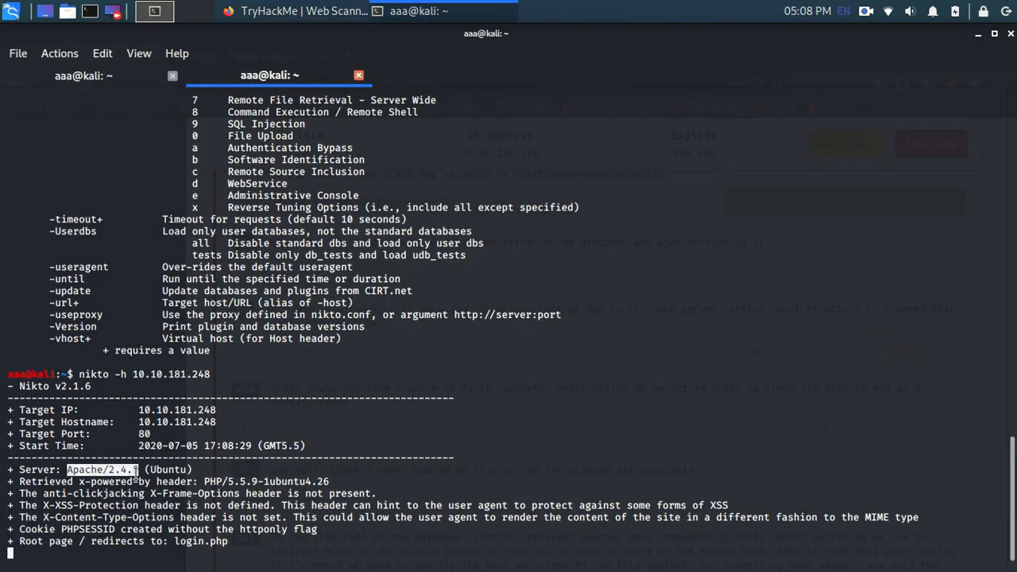
{"action": "key", "text": "alt+Tab"}
{"action": "left_click", "coordinate": [298, 342]}
{"action": "left_click", "coordinate": [338, 280]}
{"action": "key", "text": "ctrl+v"}
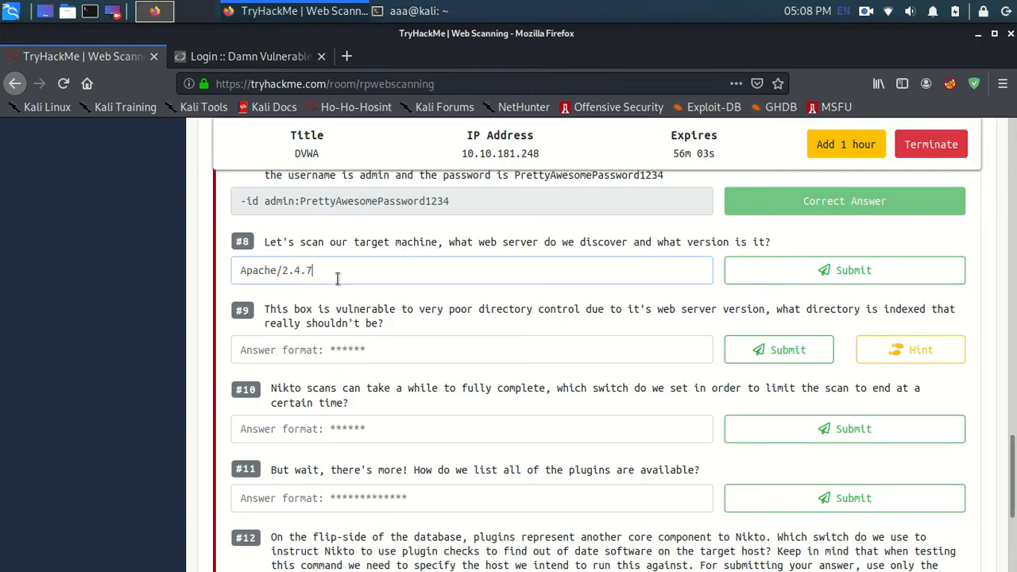
{"action": "left_click", "coordinate": [749, 270]}
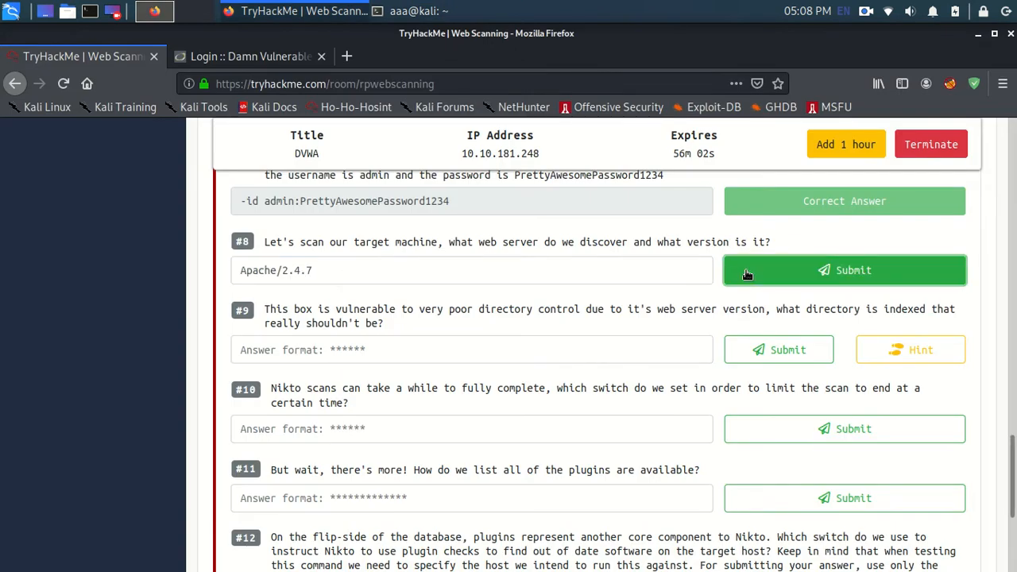
Step: Read question #9, check the running Nikto scan in the terminal for an indexed directory and return to the room
{"action": "left_click", "coordinate": [451, 358]}
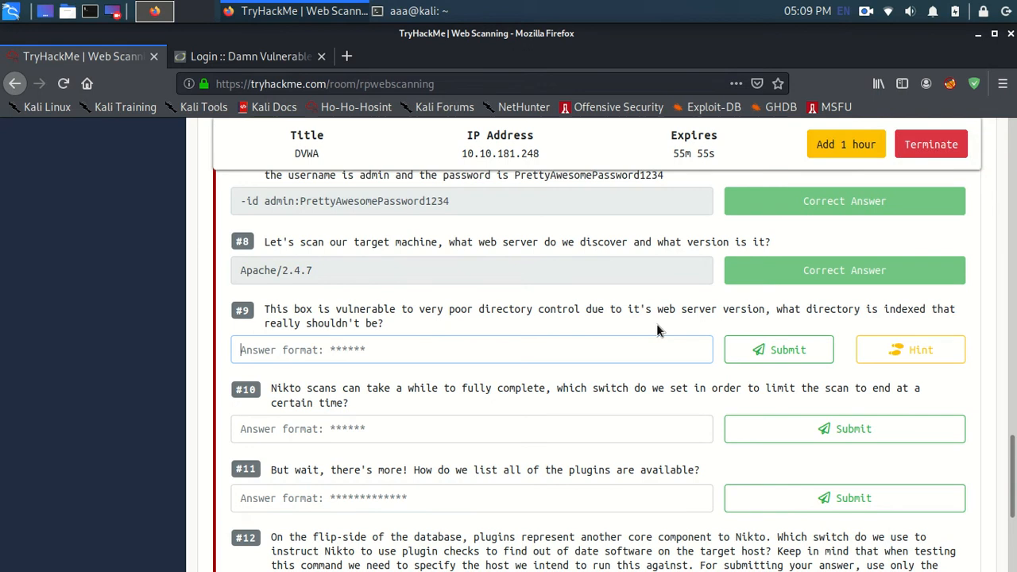
{"action": "left_click", "coordinate": [355, 321]}
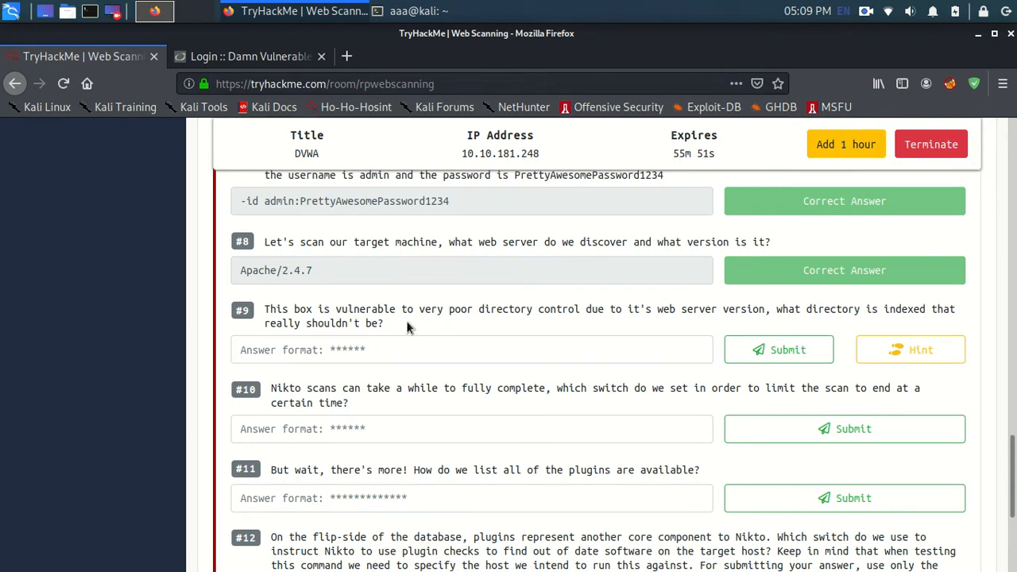
{"action": "key", "text": "alt+Tab"}
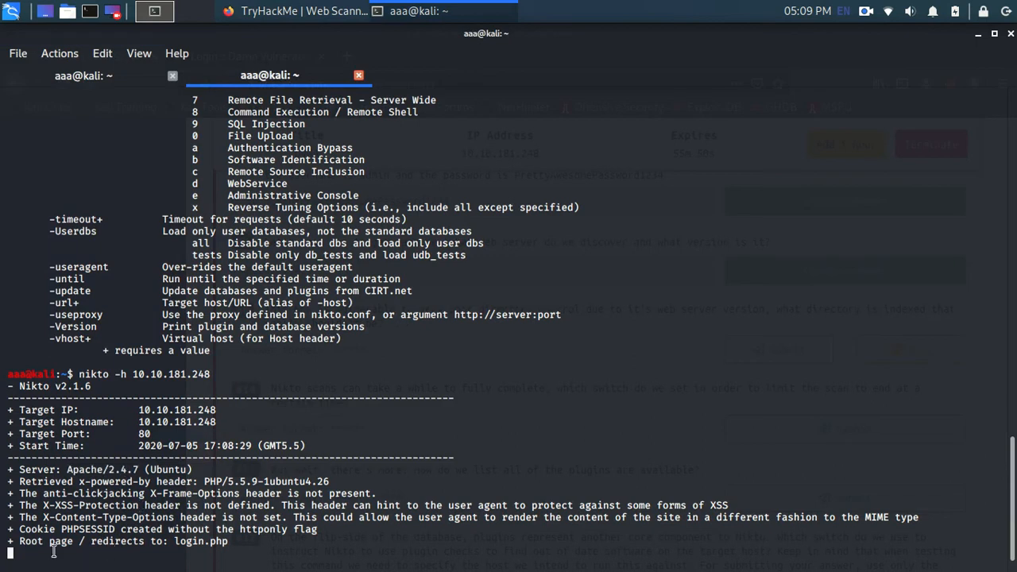
{"action": "key", "text": "alt+Tab"}
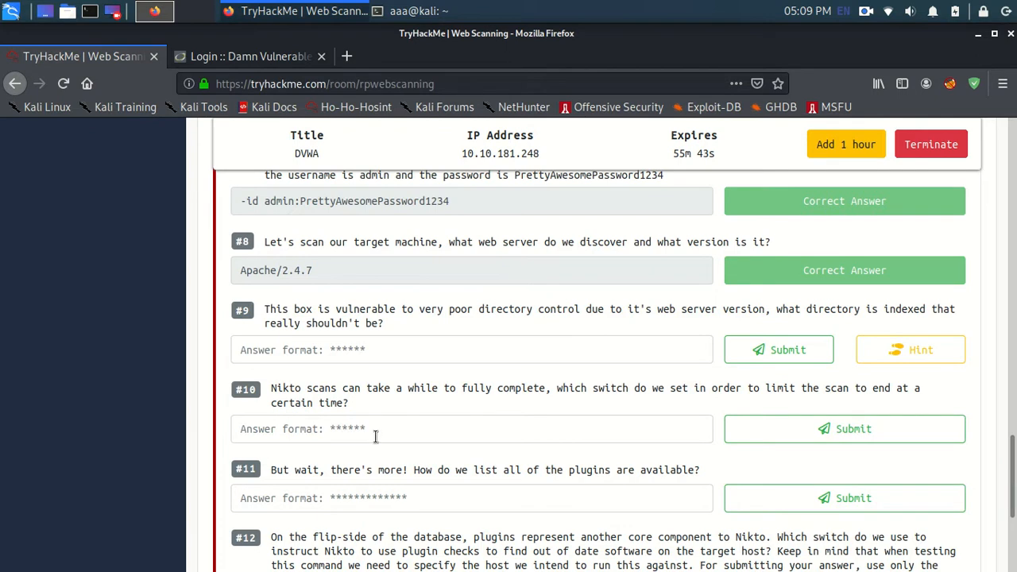
Step: Look up the switch that limits scan time in the terminal's Nikto help and submit -until as the answer to question #10
{"action": "scroll", "coordinate": [397, 381], "scroll_direction": "down", "scroll_amount": 2}
{"action": "left_click", "coordinate": [389, 351]}
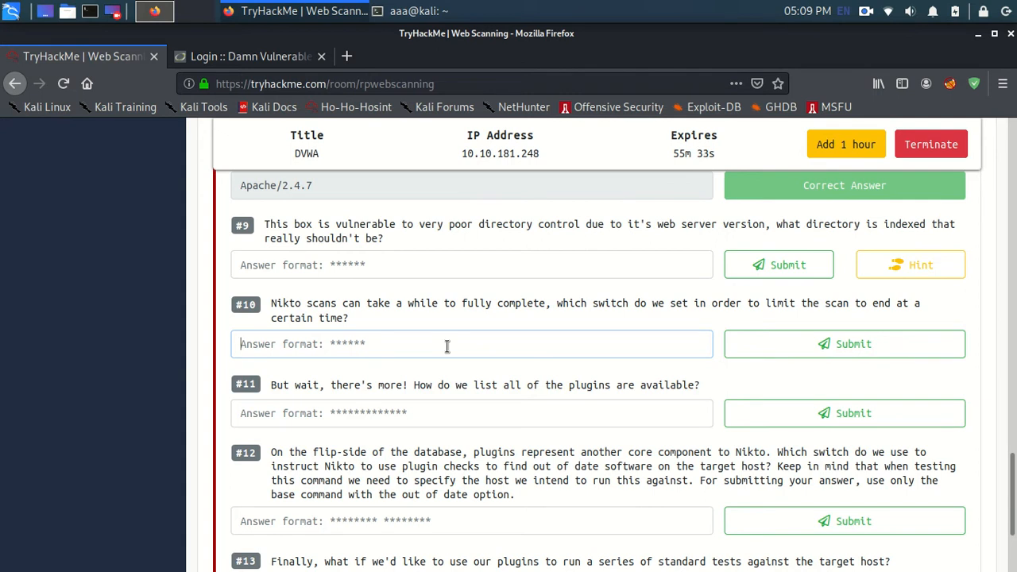
{"action": "key", "text": "alt+Tab"}
{"action": "scroll", "coordinate": [254, 326], "scroll_direction": "up", "scroll_amount": 1}
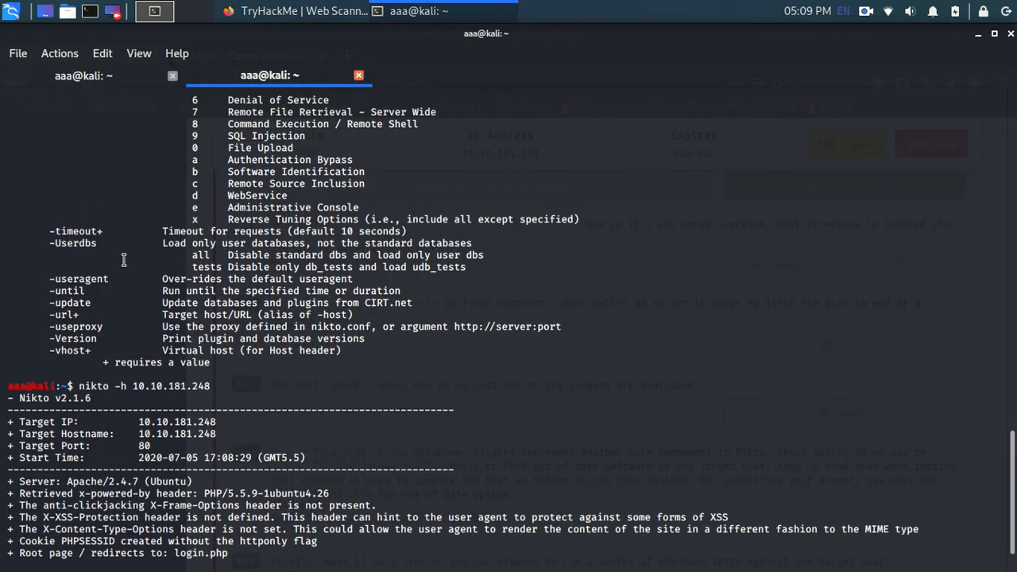
{"action": "double_click", "coordinate": [70, 290]}
{"action": "key", "text": "alt+Tab"}
{"action": "left_click", "coordinate": [377, 355]}
{"action": "type", "text": "-"}
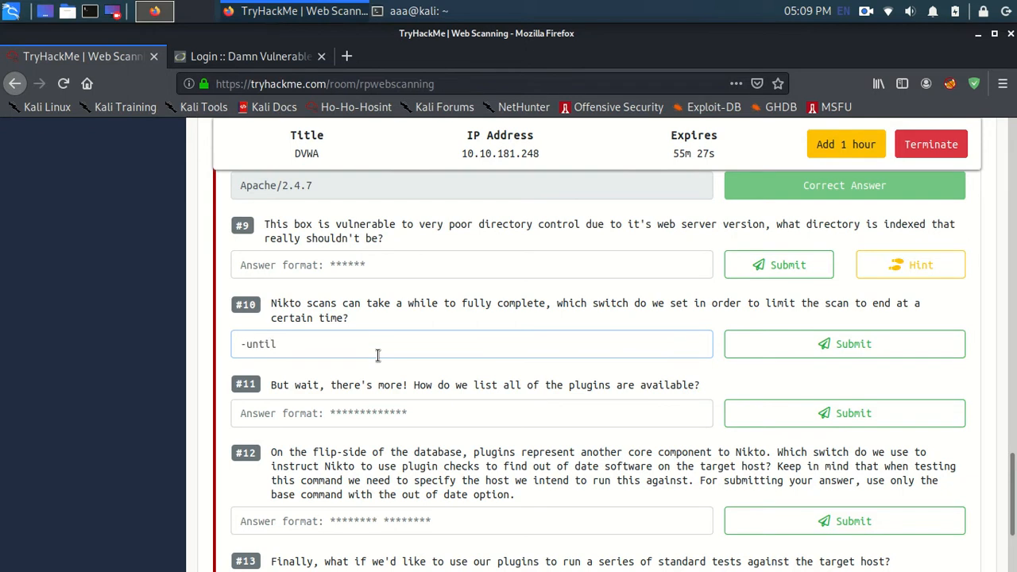
{"action": "type", "text": "until"}
{"action": "left_click", "coordinate": [819, 342]}
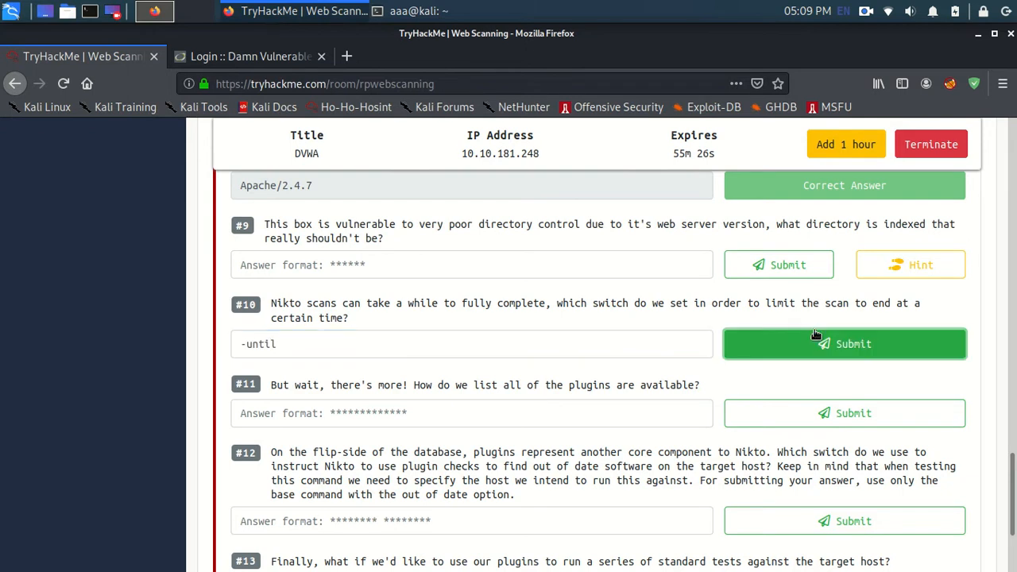
Step: Copy the -list-plugins option from the terminal's Nikto help and submit it as the answer to question #11
{"action": "left_click", "coordinate": [542, 410]}
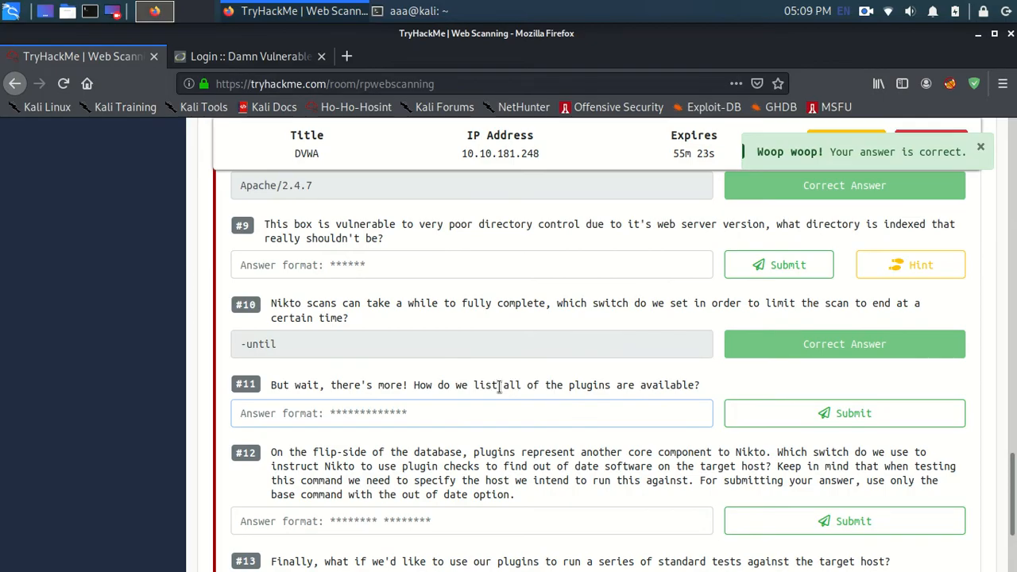
{"action": "key", "text": "alt+Tab"}
{"action": "scroll", "coordinate": [402, 329], "scroll_direction": "up", "scroll_amount": 20}
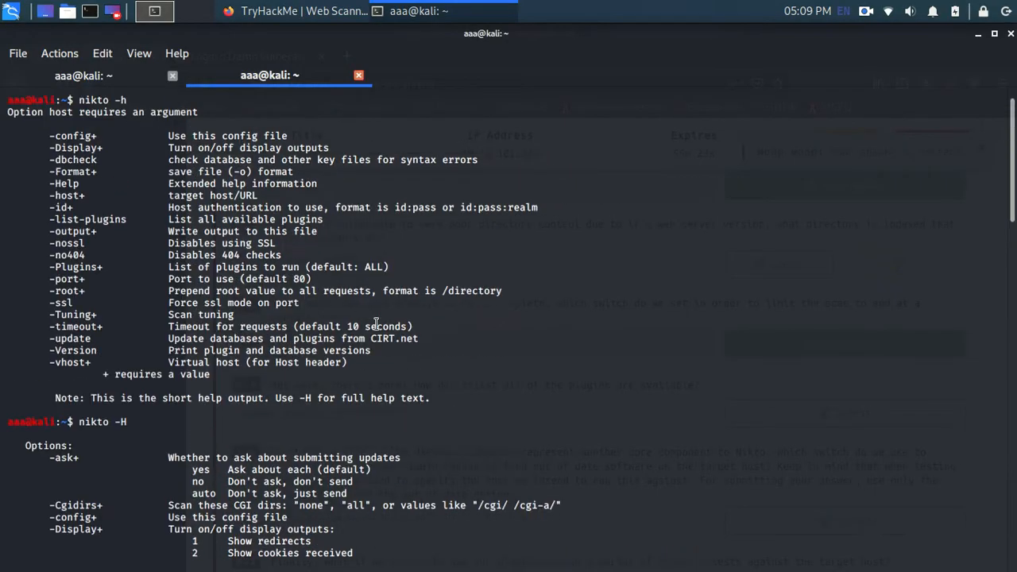
{"action": "mouse_move", "coordinate": [132, 220]}
{"action": "left_mouse_down"}
{"action": "mouse_move", "coordinate": [46, 222]}
{"action": "mouse_move", "coordinate": [119, 232]}
{"action": "mouse_move", "coordinate": [125, 223]}
{"action": "left_mouse_up"}
{"action": "left_click", "coordinate": [47, 223]}
{"action": "right_click", "coordinate": [125, 225]}
{"action": "left_click", "coordinate": [164, 244]}
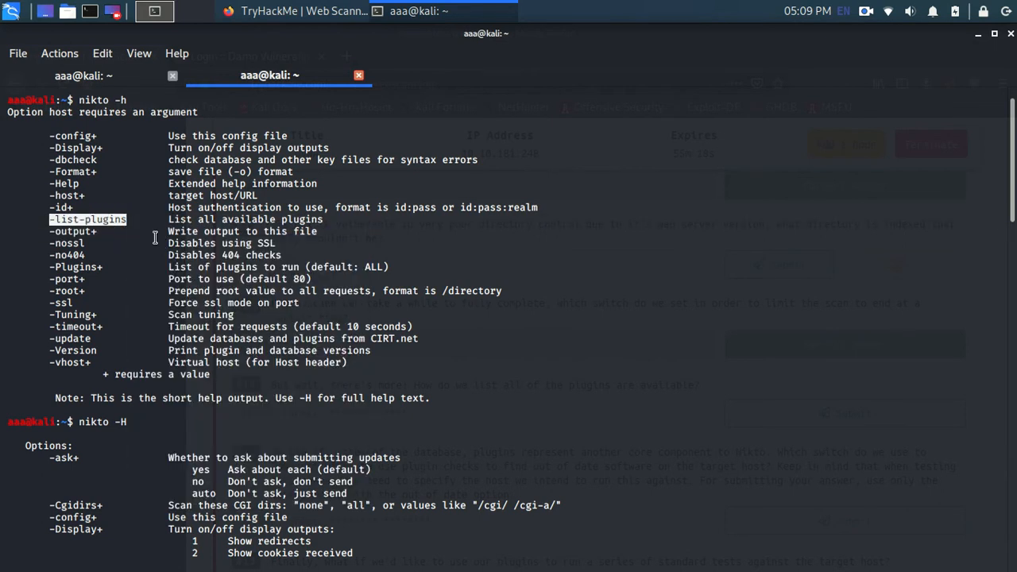
{"action": "right_click", "coordinate": [118, 222]}
{"action": "left_click", "coordinate": [146, 232]}
{"action": "key", "text": "alt+Tab"}
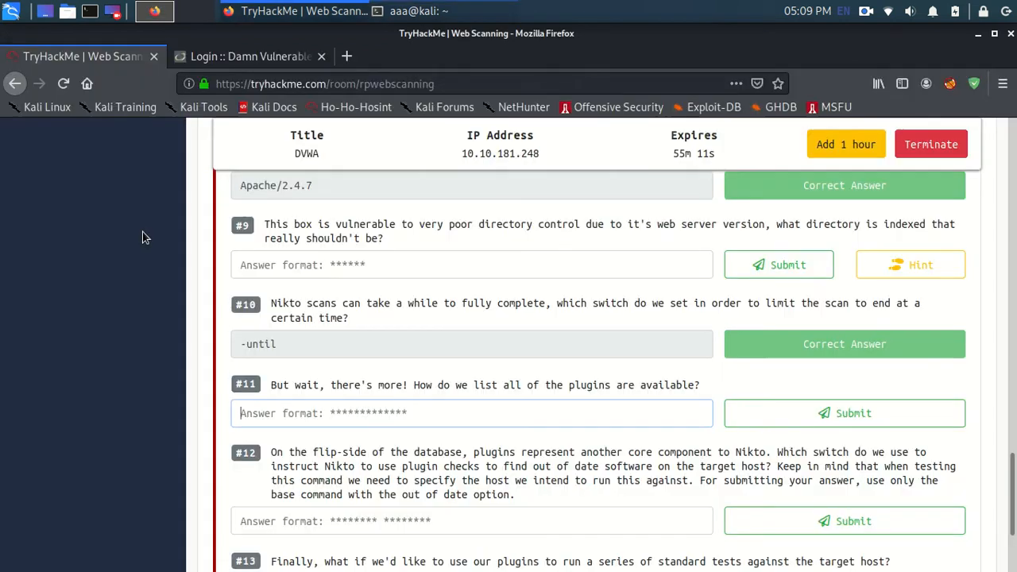
{"action": "key", "text": "ctrl+v"}
{"action": "left_click", "coordinate": [844, 413]}
Step: Read question #12 about the switch that uses plugin checks to find out-of-date software on the target host
{"action": "scroll", "coordinate": [629, 439], "scroll_direction": "down", "scroll_amount": 3}
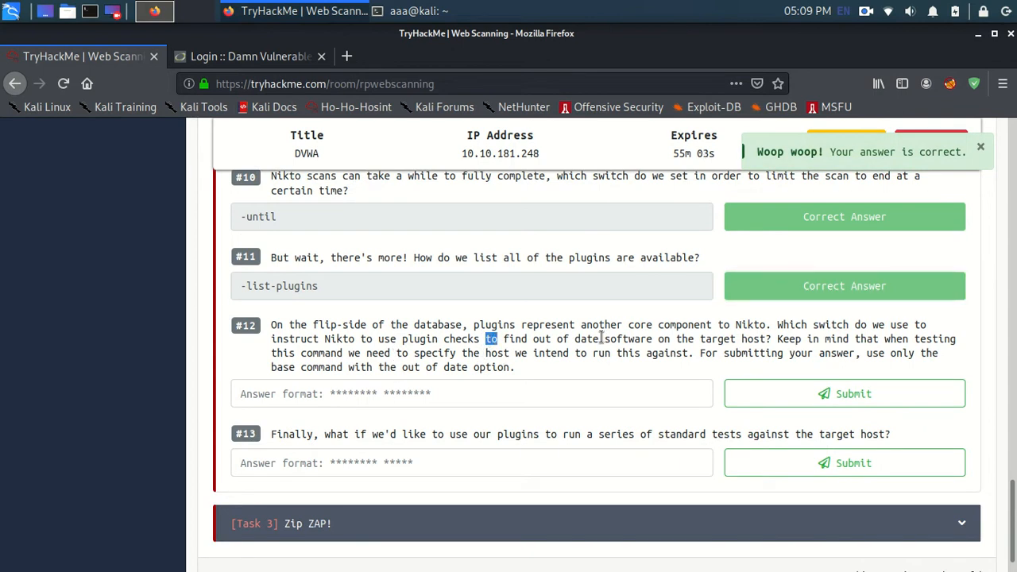
{"action": "double_click", "coordinate": [341, 340]}
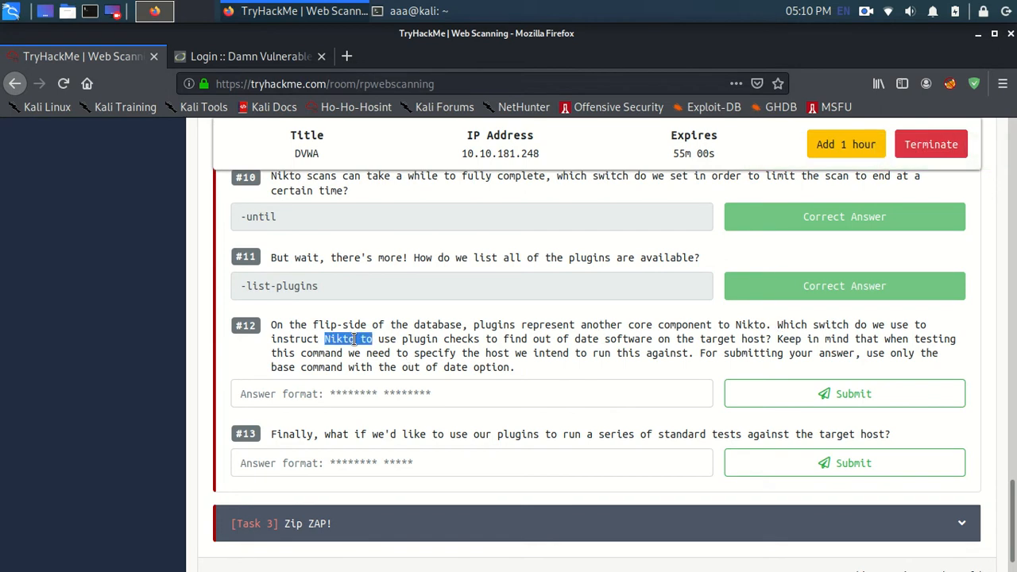
{"action": "double_click", "coordinate": [442, 329]}
{"action": "left_click", "coordinate": [616, 340]}
{"action": "double_click", "coordinate": [620, 339]}
{"action": "left_click", "coordinate": [666, 341]}
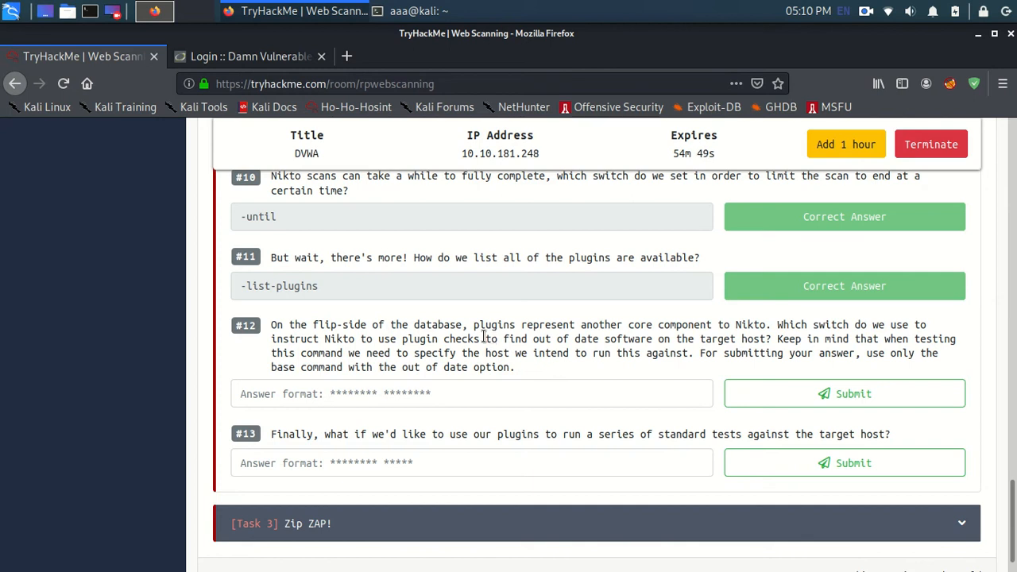
{"action": "triple_click", "coordinate": [553, 342]}
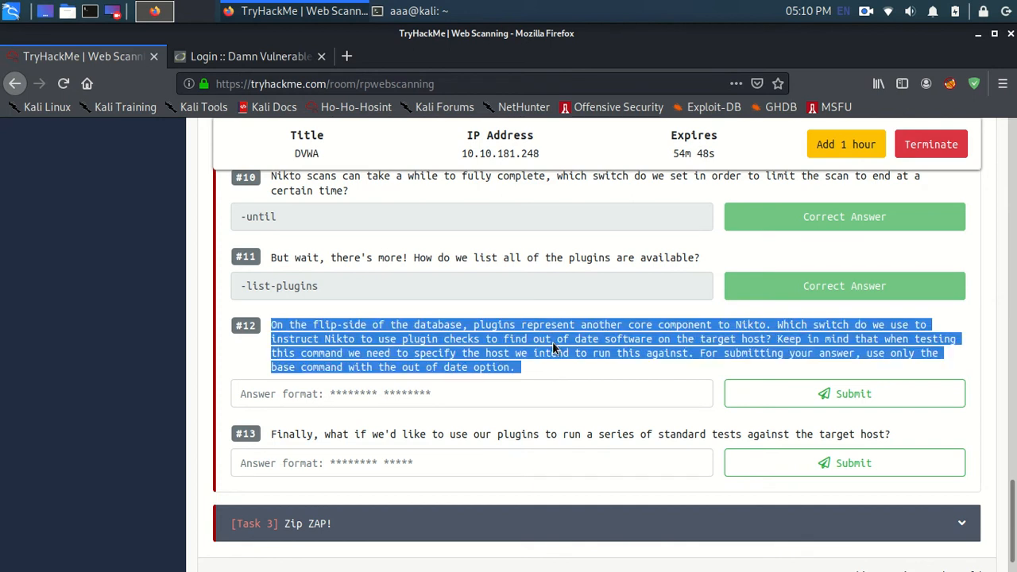
Step: Open a new terminal tab and list the available Nikto plugins with nikto -list-plugins
{"action": "key", "text": "alt+Tab"}
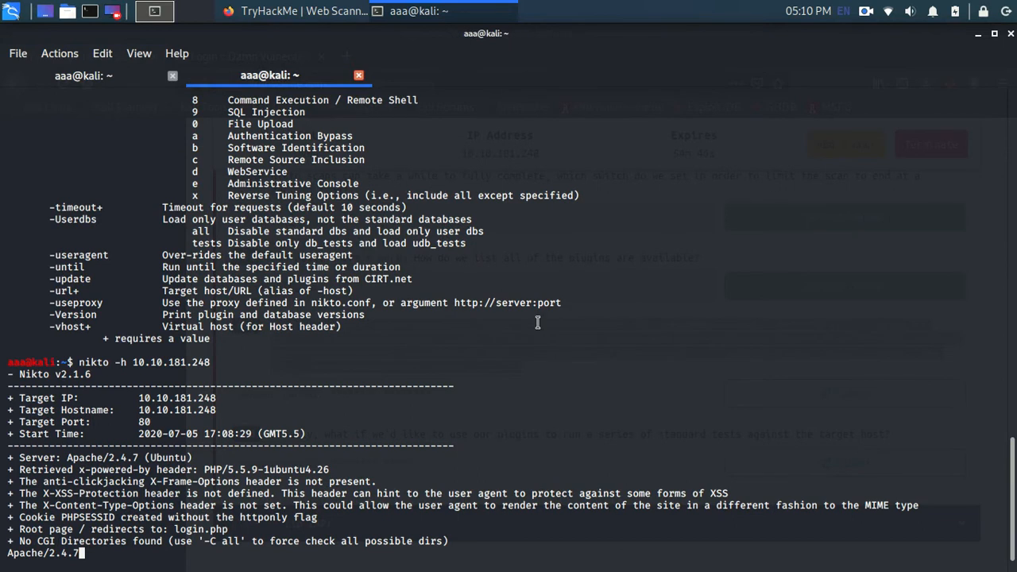
{"action": "key", "text": "ctrl+shift+t"}
{"action": "type", "text": "nikto"}
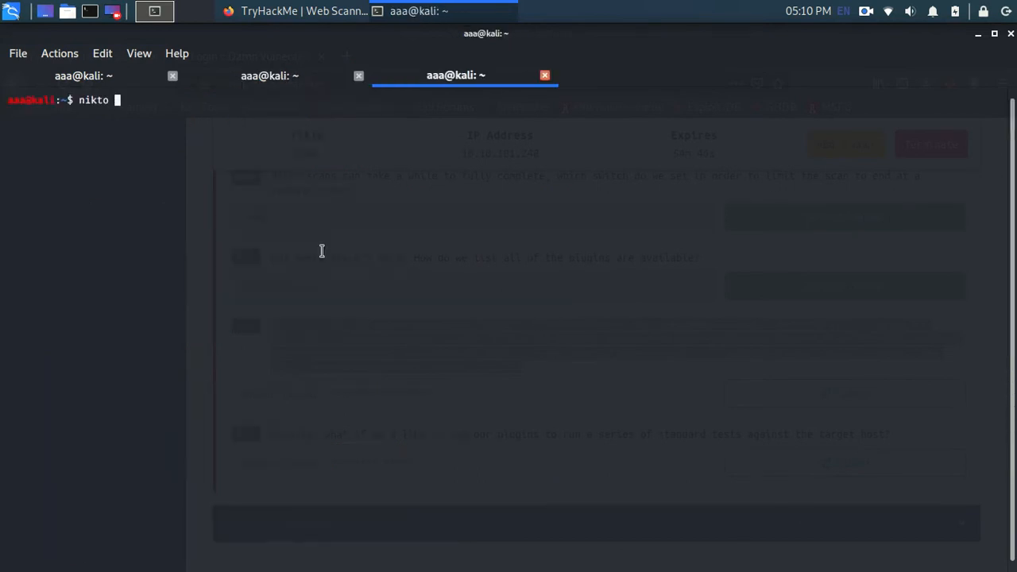
{"action": "key", "text": "ctrl+shift+v"}
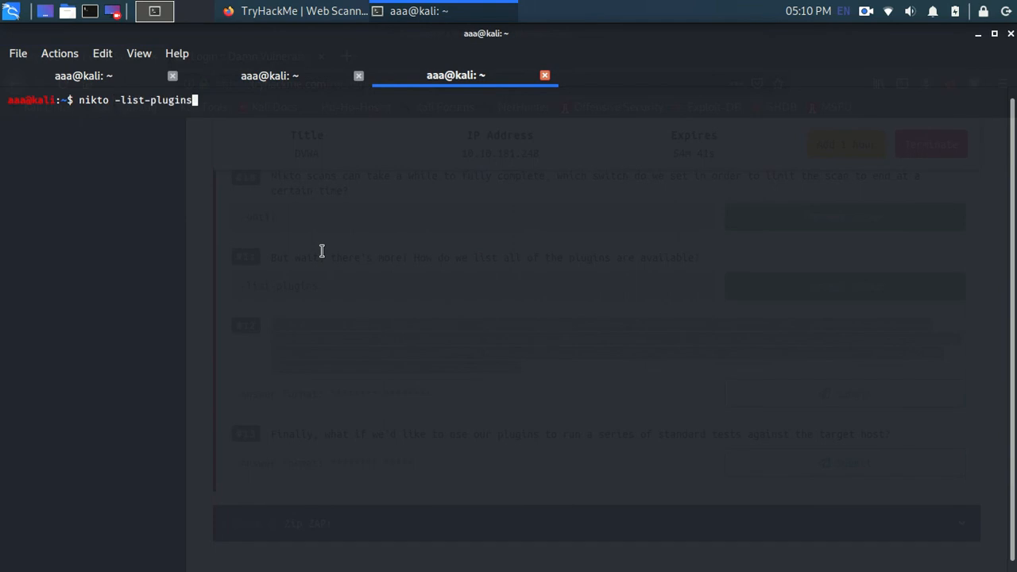
{"action": "key", "text": "Return"}
Step: Find the outdated plugin in the Nikto plugin list and return to the answer field of question #12
{"action": "scroll", "coordinate": [254, 276], "scroll_direction": "up", "scroll_amount": 10}
{"action": "scroll", "coordinate": [253, 277], "scroll_direction": "up", "scroll_amount": 8}
{"action": "scroll", "coordinate": [253, 278], "scroll_direction": "up", "scroll_amount": 6}
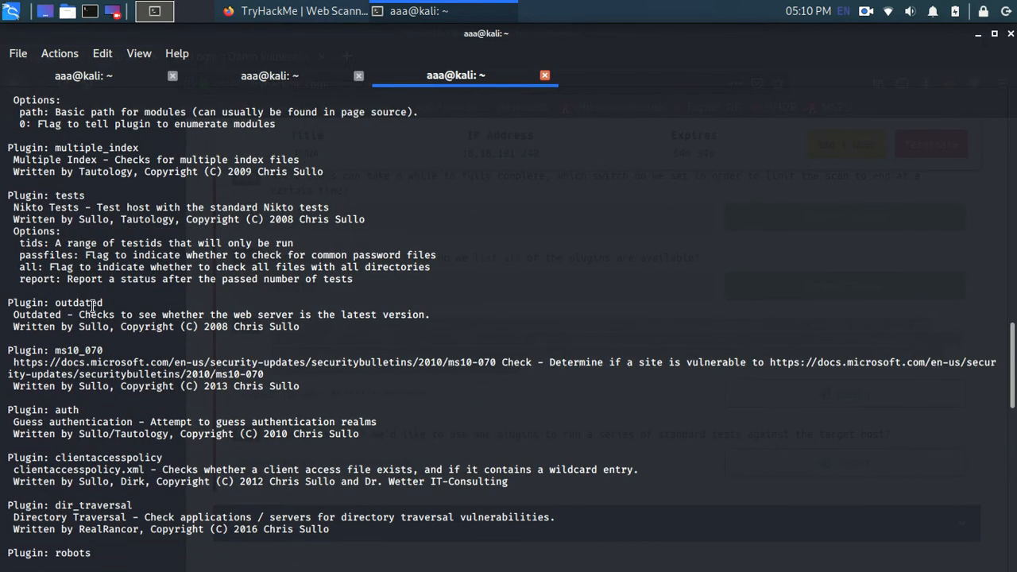
{"action": "left_click_drag", "start_coordinate": [103, 303], "coordinate": [55, 305]}
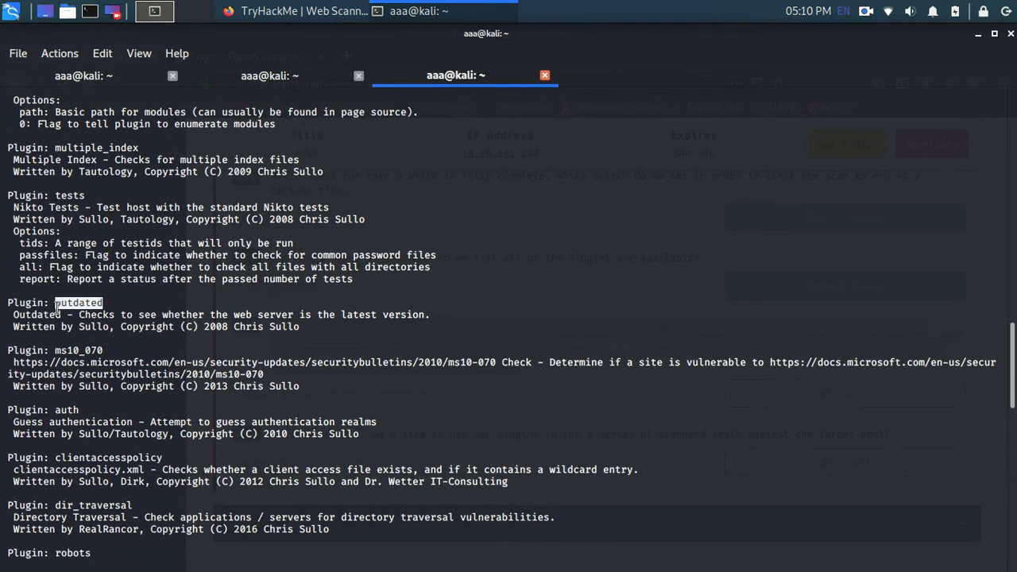
{"action": "scroll", "coordinate": [58, 309], "scroll_direction": "down", "scroll_amount": 15}
{"action": "key", "text": "alt+Tab"}
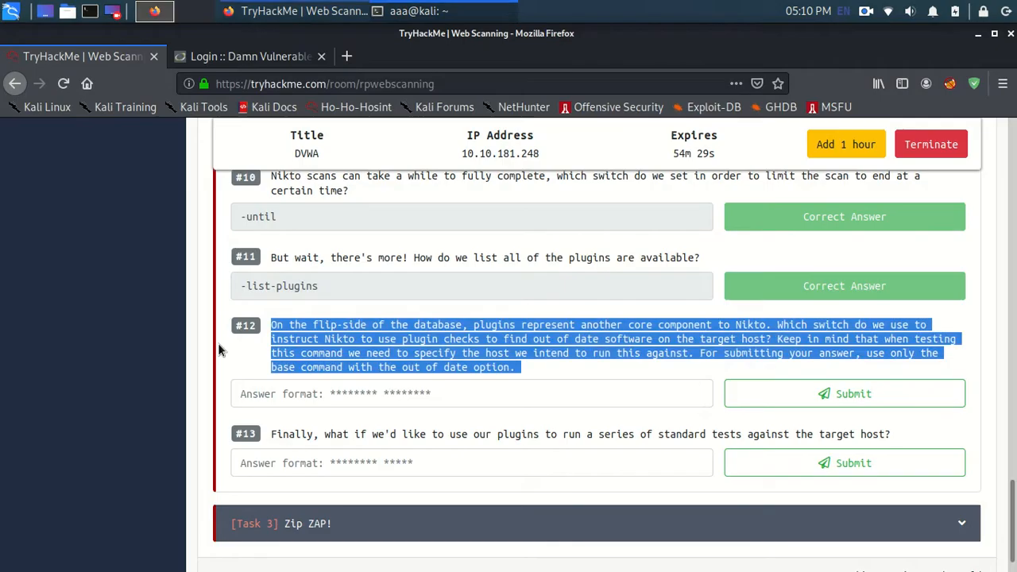
{"action": "left_click", "coordinate": [376, 394]}
Step: Print the Nikto help with nikto -h in the third terminal tab and copy the -Plugins option into the answer to question #12
{"action": "key", "text": "alt+Tab"}
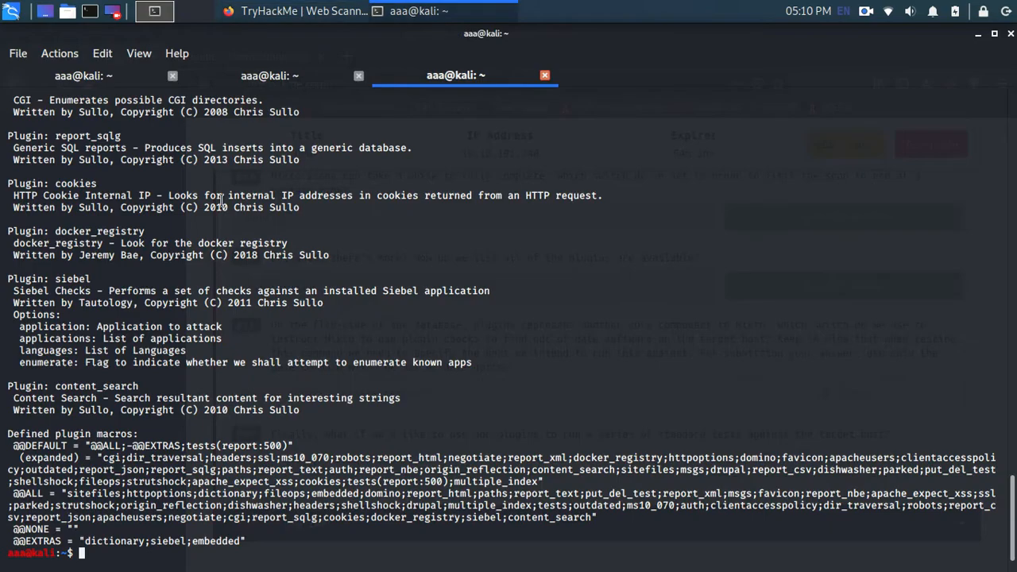
{"action": "left_click", "coordinate": [274, 78]}
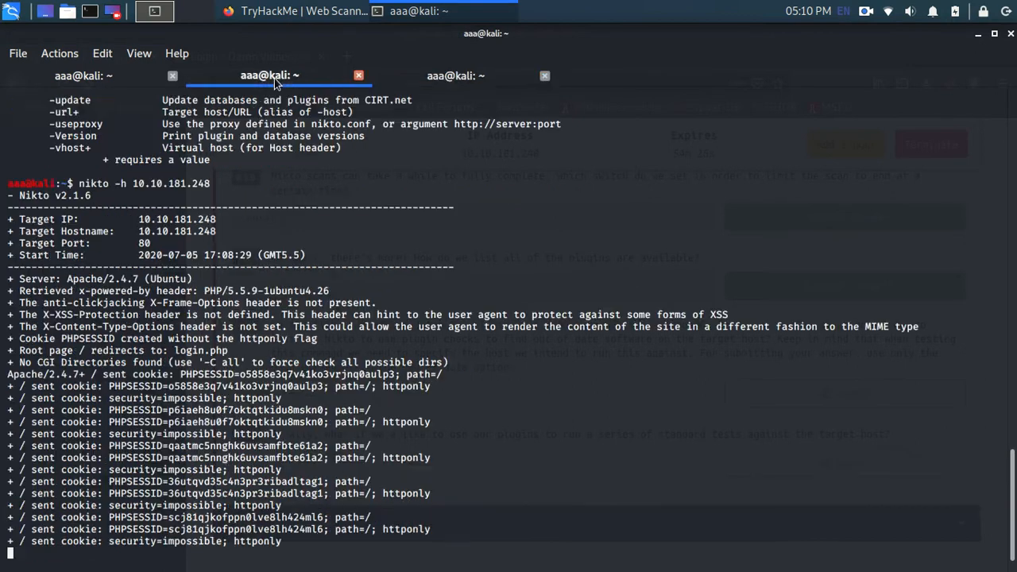
{"action": "left_click", "coordinate": [402, 74]}
{"action": "type", "text": "nikto -h"}
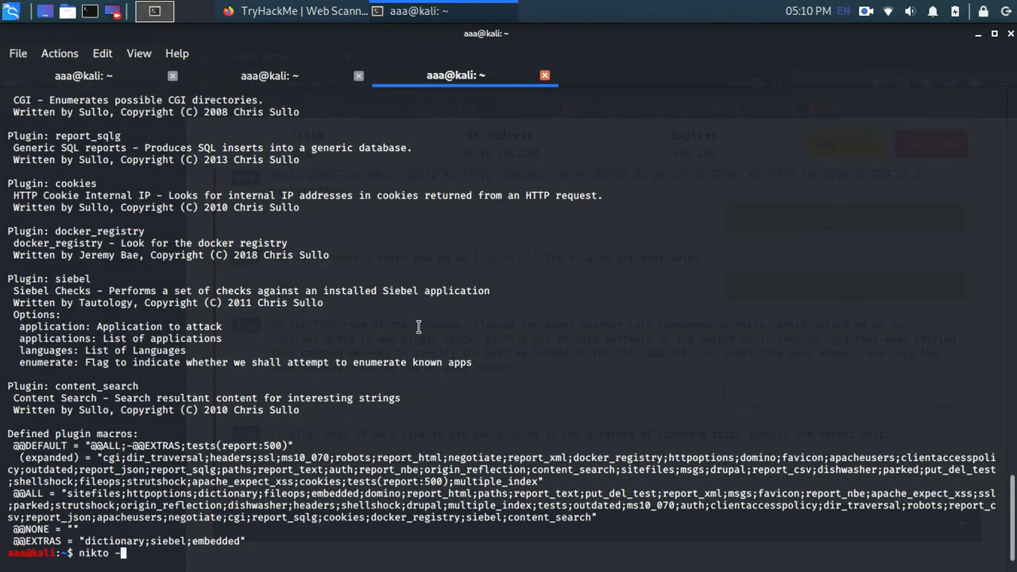
{"action": "key", "text": "Return"}
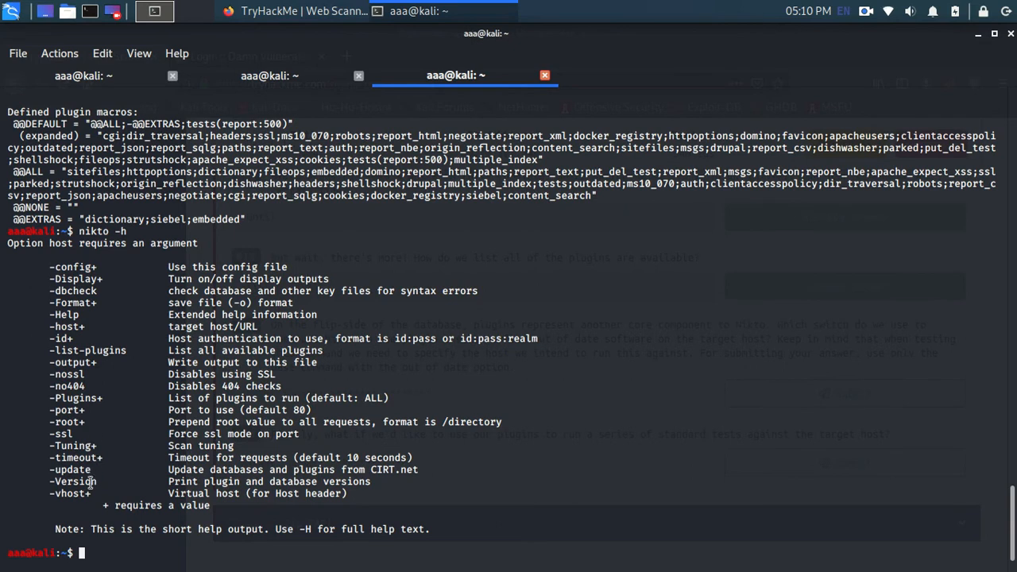
{"action": "left_click_drag", "start_coordinate": [103, 396], "coordinate": [46, 396]}
{"action": "key", "text": "alt+Tab"}
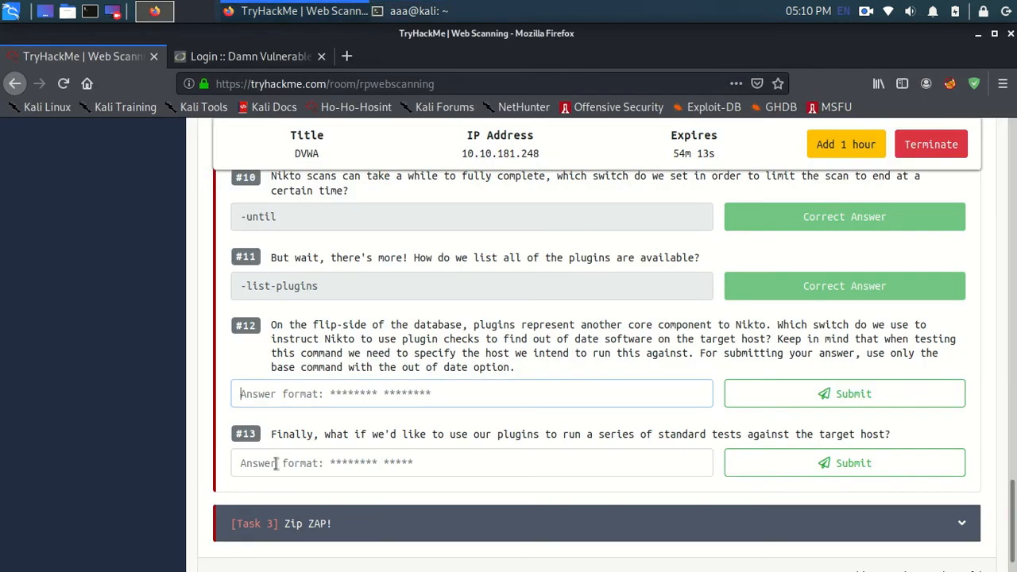
{"action": "middle_click", "coordinate": [369, 402]}
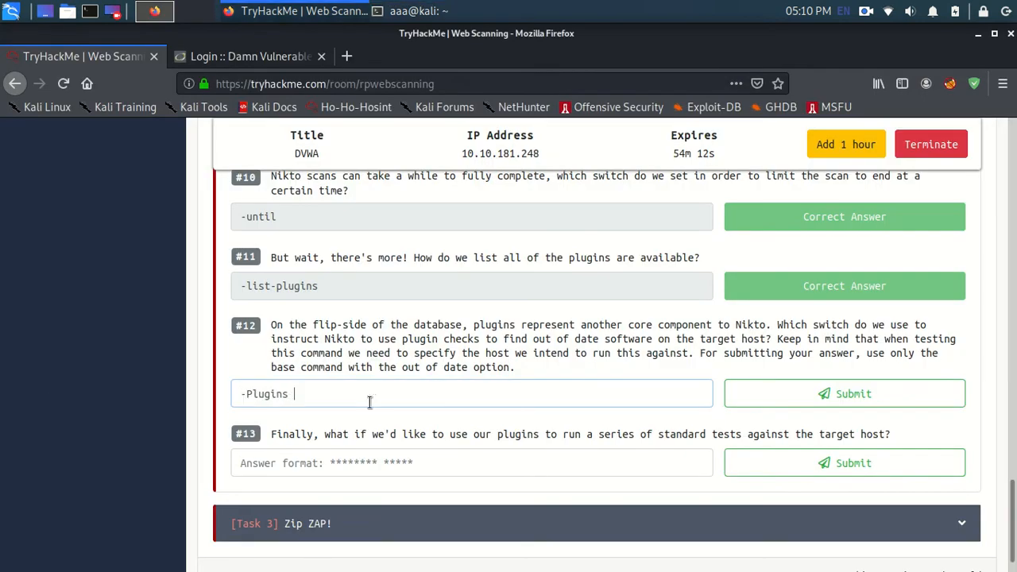
Step: Copy the outdated plugin name from the Nikto plugin list and submit -Plugins outdated as the answer to question #12
{"action": "key", "text": "alt+Tab"}
{"action": "scroll", "coordinate": [136, 282], "scroll_direction": "up", "scroll_amount": 5}
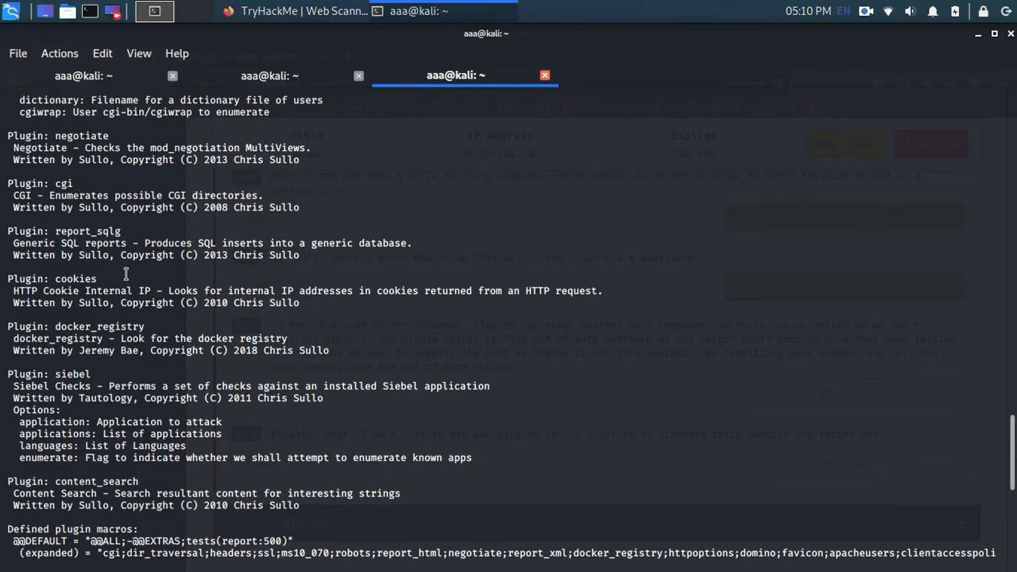
{"action": "scroll", "coordinate": [135, 282], "scroll_direction": "up", "scroll_amount": 11}
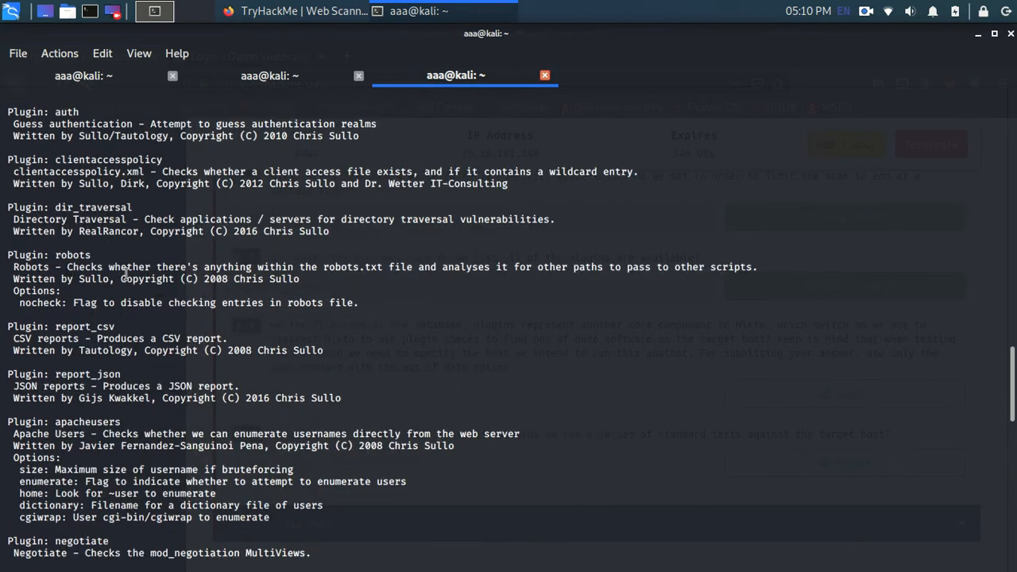
{"action": "scroll", "coordinate": [124, 273], "scroll_direction": "up", "scroll_amount": 6}
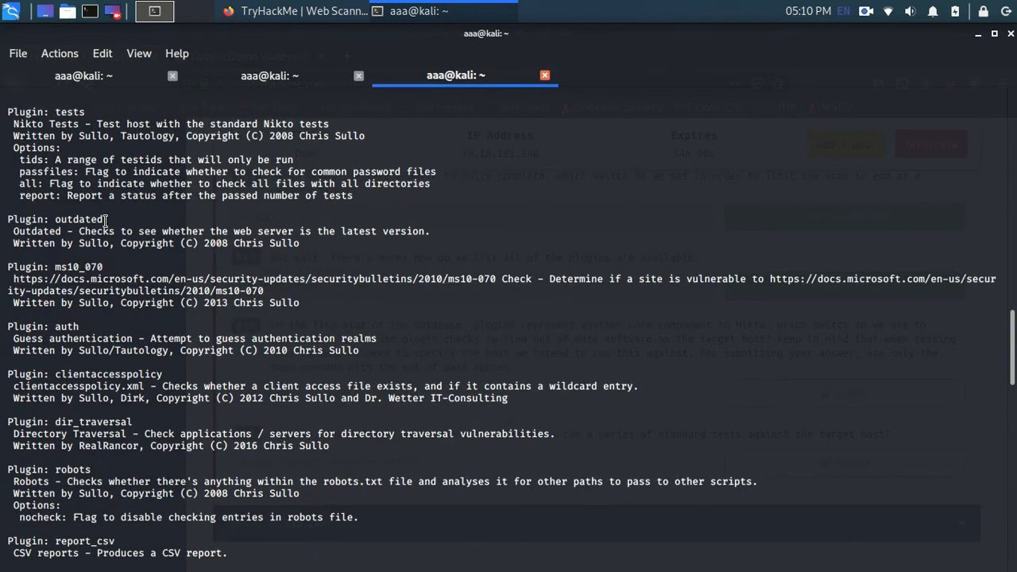
{"action": "left_click_drag", "start_coordinate": [105, 219], "coordinate": [59, 216]}
{"action": "key", "text": "ctrl+c"}
{"action": "key", "text": "alt+Tab"}
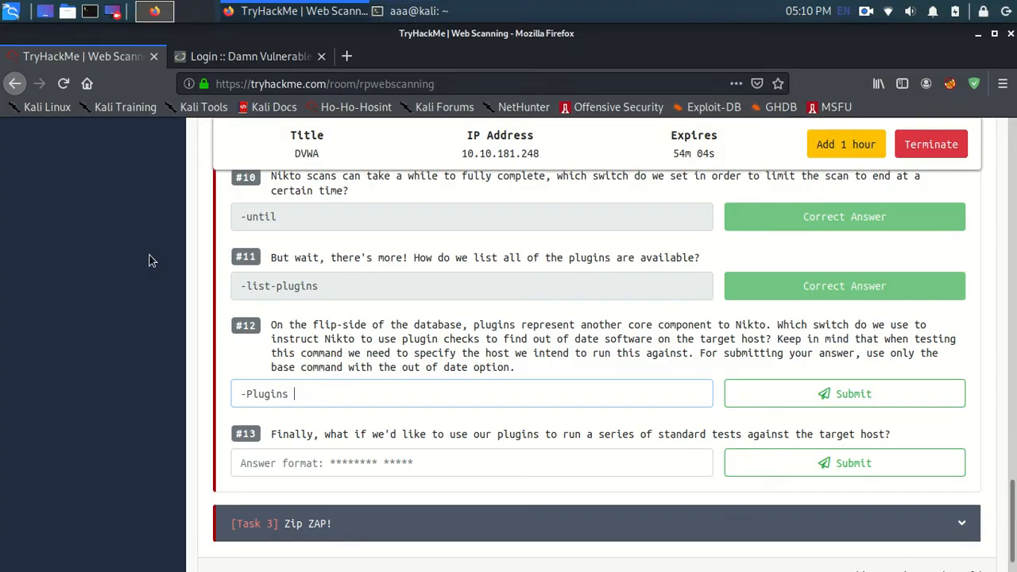
{"action": "key", "text": "ctrl+v"}
{"action": "left_click", "coordinate": [874, 401]}
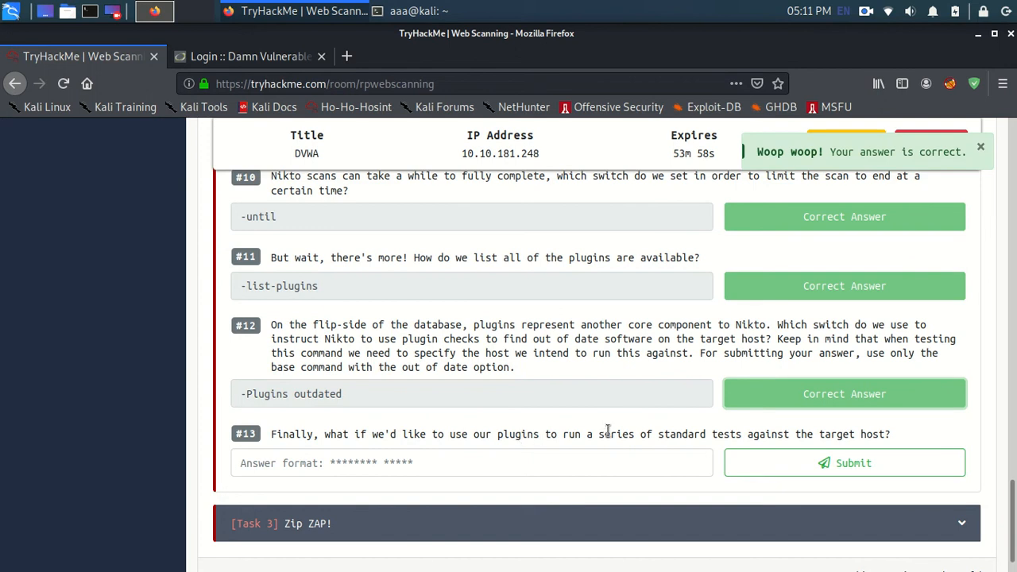
Step: Check the Nikto help again and submit -Plugins test as the answer to question #13
{"action": "key", "text": "alt+Tab"}
{"action": "key", "text": "alt+Tab"}
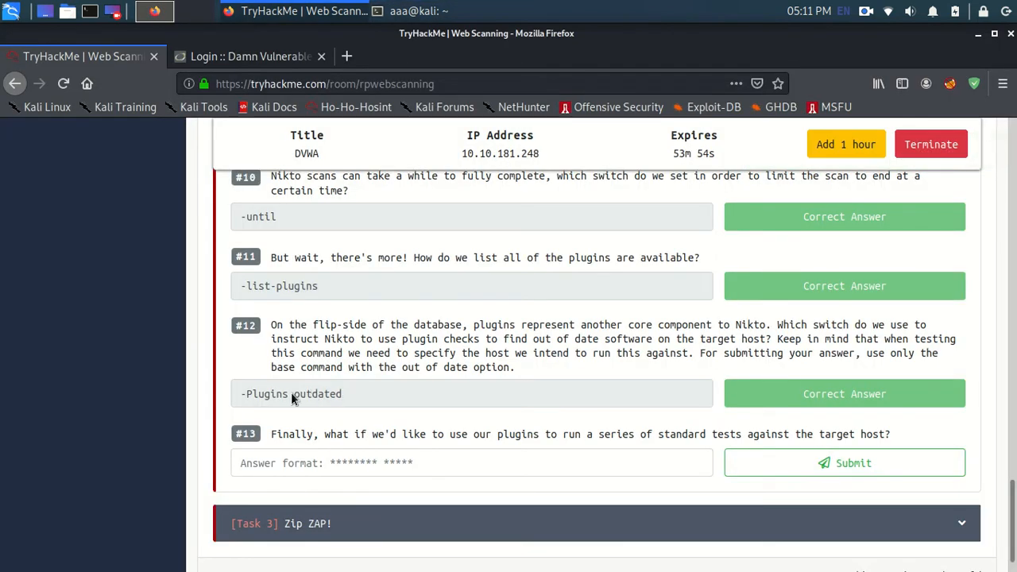
{"action": "key", "text": "alt+Tab"}
{"action": "scroll", "coordinate": [109, 437], "scroll_direction": "down", "scroll_amount": 10}
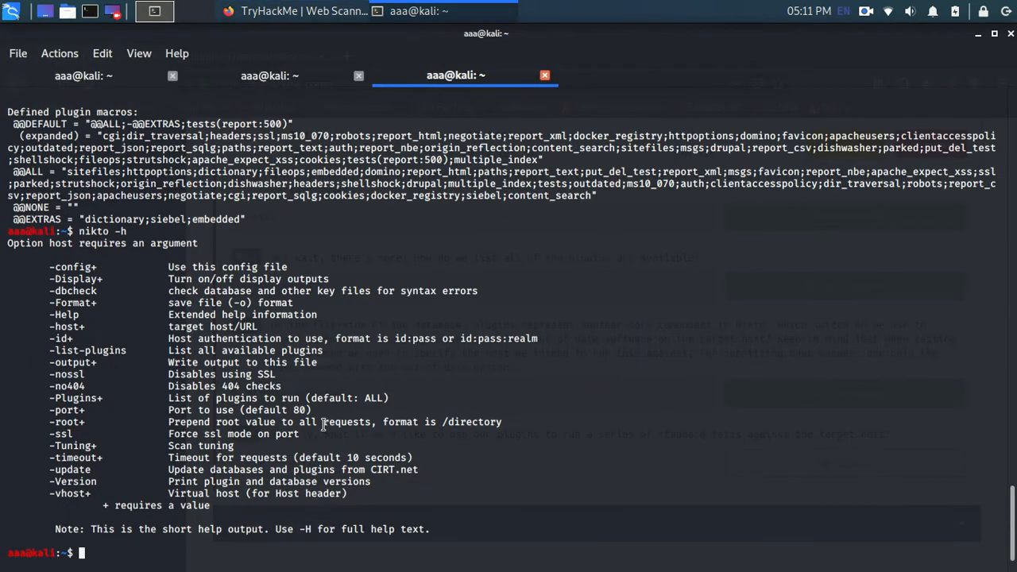
{"action": "key", "text": "alt+Tab"}
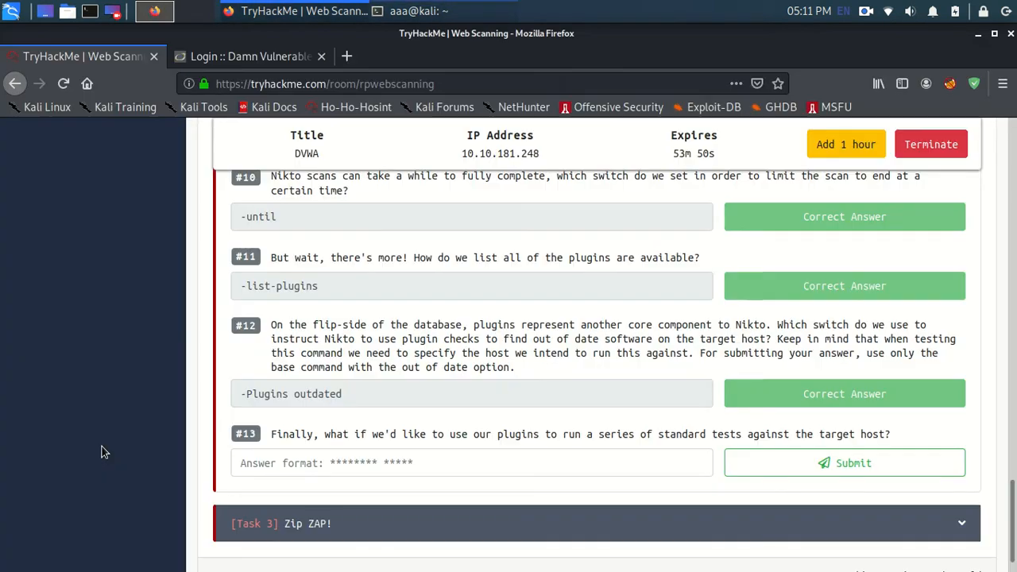
{"action": "left_click", "coordinate": [345, 460]}
{"action": "type", "text": "-Plu"}
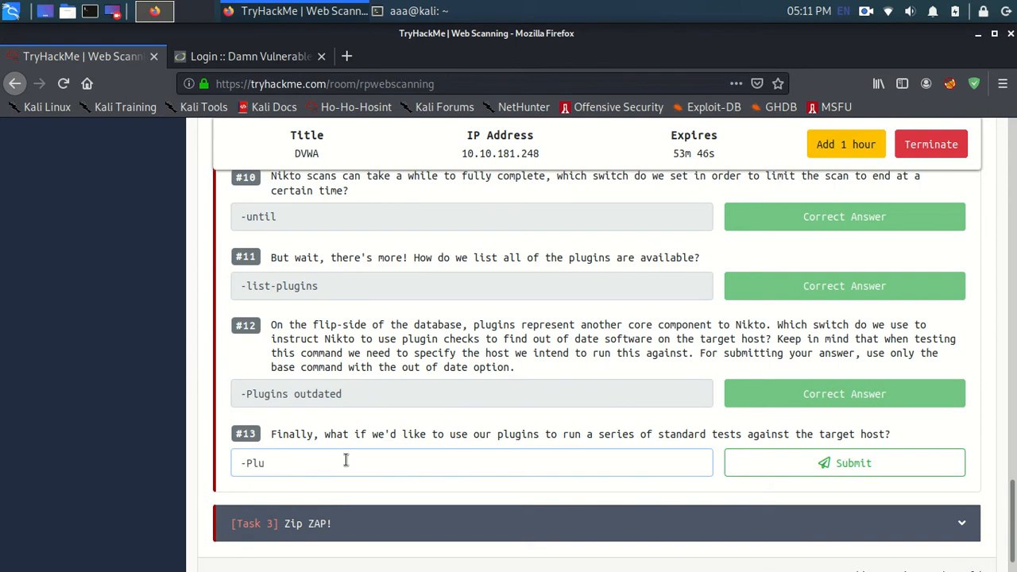
{"action": "type", "text": "gins test"}
{"action": "left_click", "coordinate": [834, 463]}
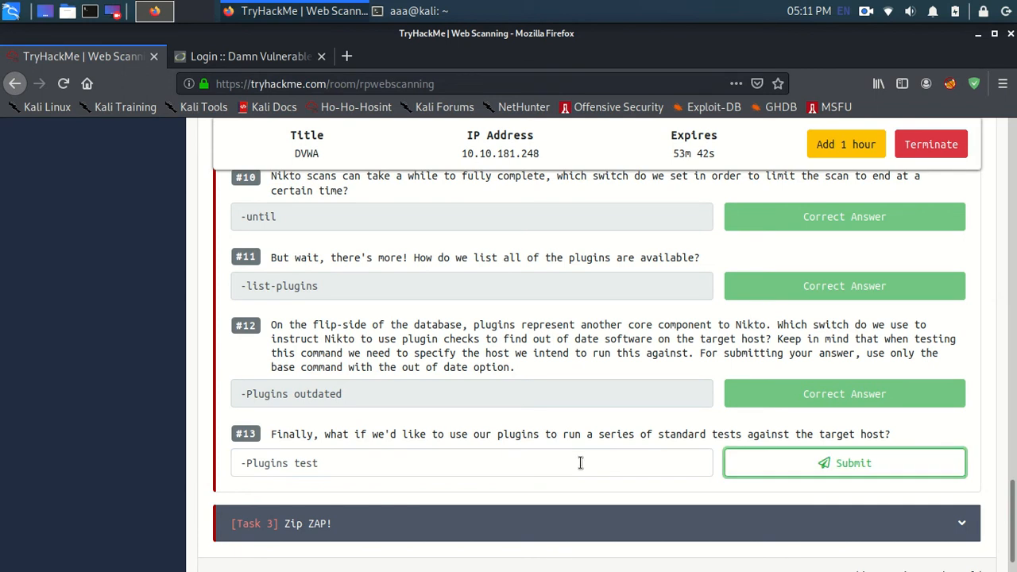
Step: Find the tests plugin in the Nikto plugin list and read its description of the standard Nikto tests
{"action": "key", "text": "alt+Tab"}
{"action": "scroll", "coordinate": [335, 325], "scroll_direction": "up", "scroll_amount": 10}
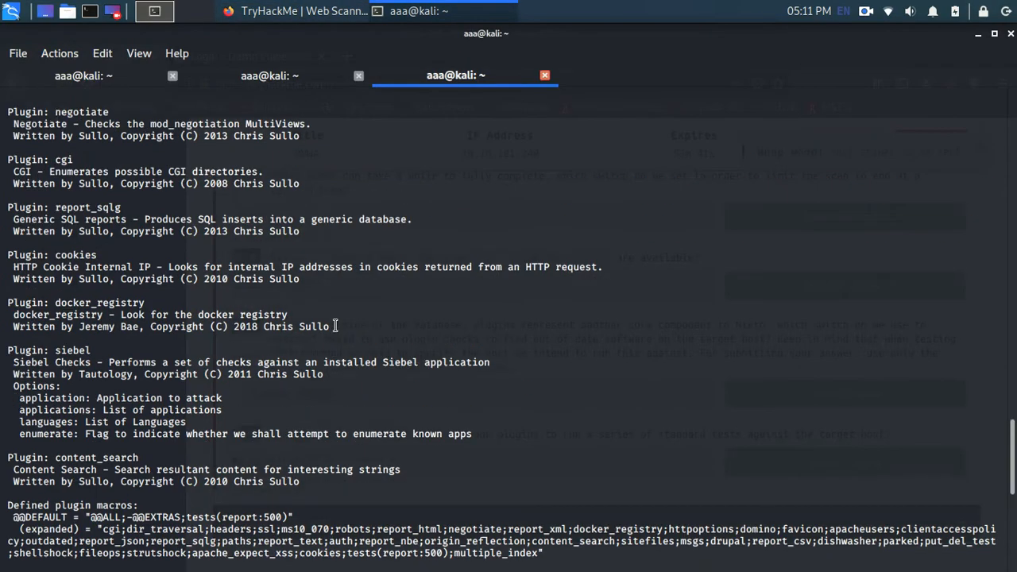
{"action": "scroll", "coordinate": [107, 236], "scroll_direction": "up", "scroll_amount": 15}
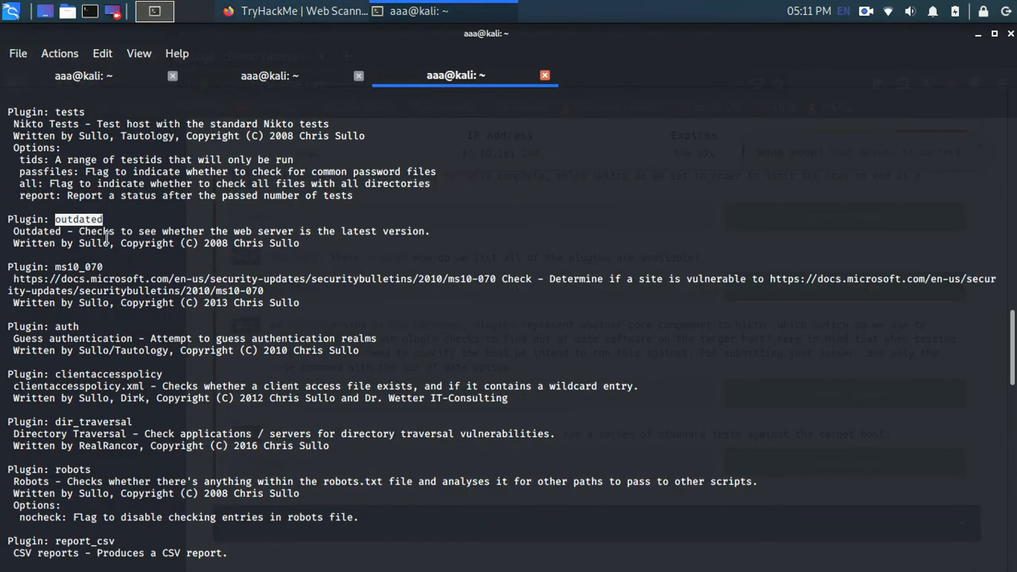
{"action": "scroll", "coordinate": [105, 237], "scroll_direction": "up", "scroll_amount": 7}
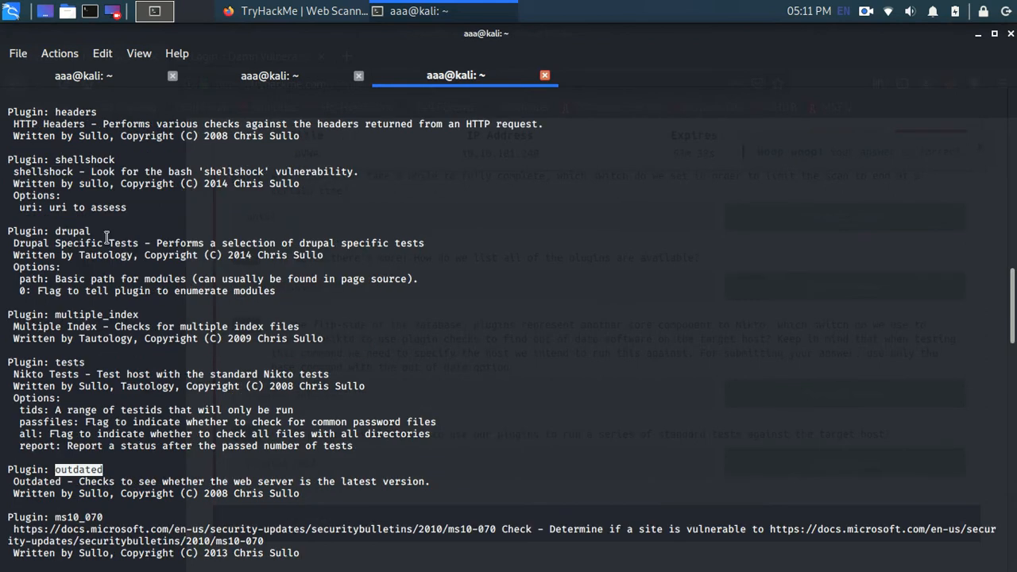
{"action": "double_click", "coordinate": [67, 362]}
{"action": "double_click", "coordinate": [239, 373]}
{"action": "left_click", "coordinate": [317, 380]}
{"action": "double_click", "coordinate": [316, 374]}
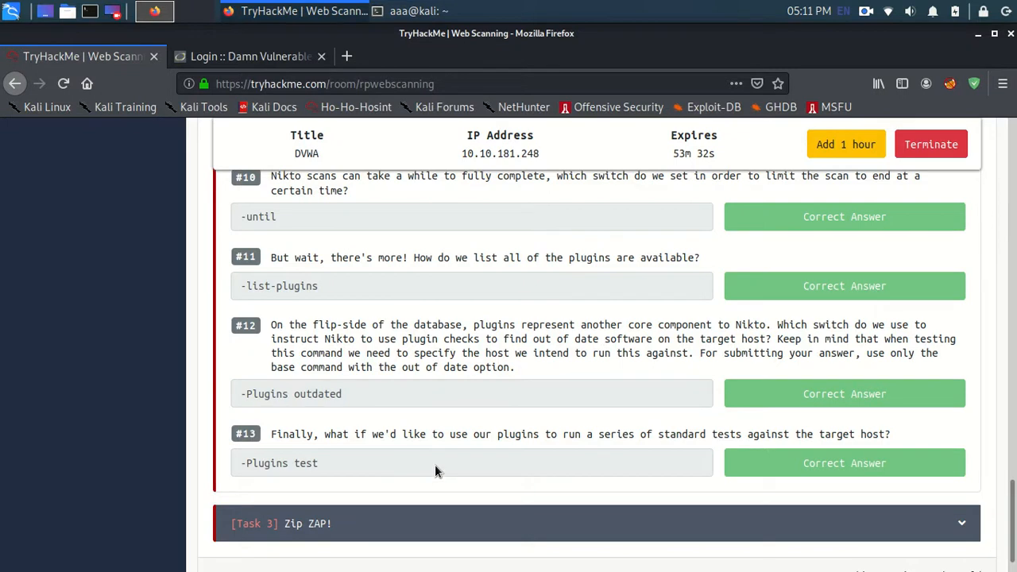
Step: Go back to unanswered question #9 and search the running Nikto scan output in the second terminal tab for an indexed directory
{"action": "scroll", "coordinate": [493, 460], "scroll_direction": "down", "scroll_amount": 1}
{"action": "scroll", "coordinate": [524, 446], "scroll_direction": "up", "scroll_amount": 3}
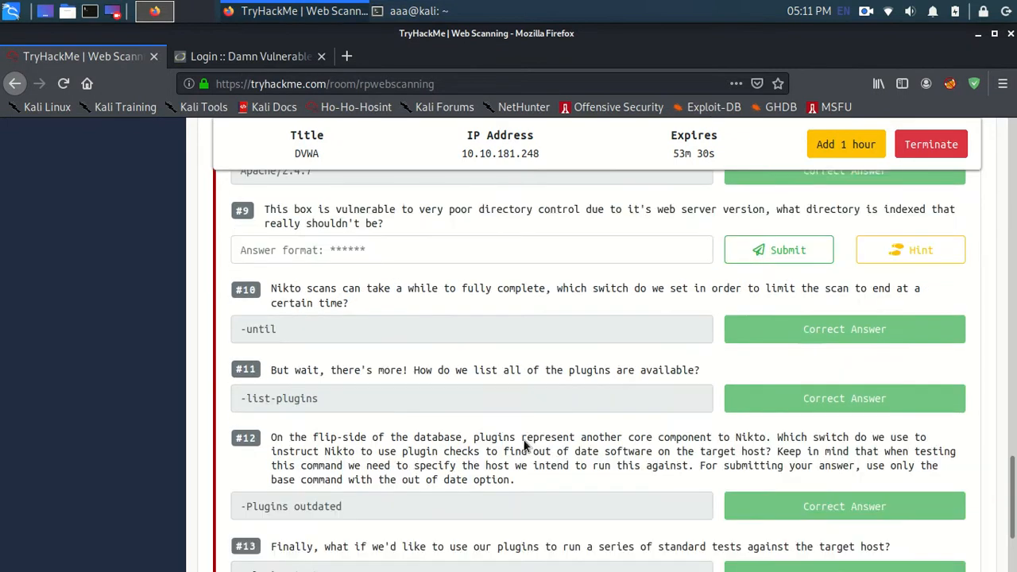
{"action": "scroll", "coordinate": [524, 447], "scroll_direction": "up", "scroll_amount": 3}
{"action": "left_click", "coordinate": [420, 357]}
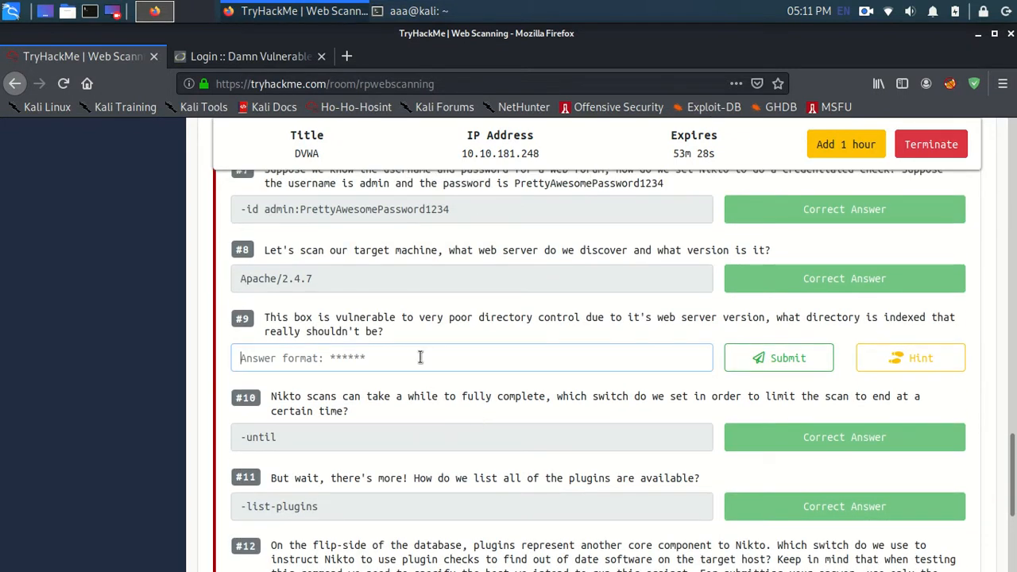
{"action": "left_click", "coordinate": [411, 10]}
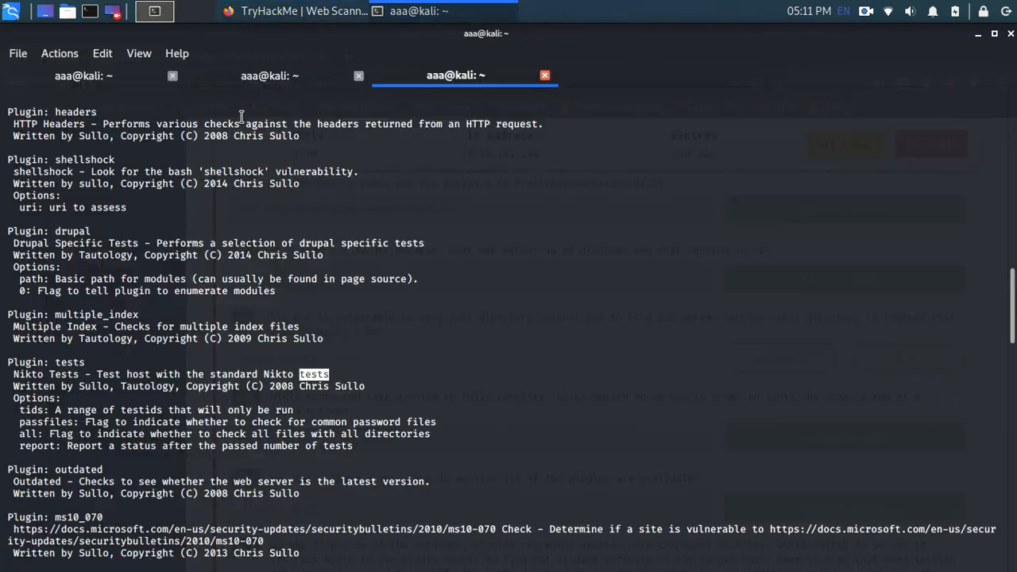
{"action": "left_click", "coordinate": [242, 75]}
{"action": "scroll", "coordinate": [276, 445], "scroll_direction": "up", "scroll_amount": 20}
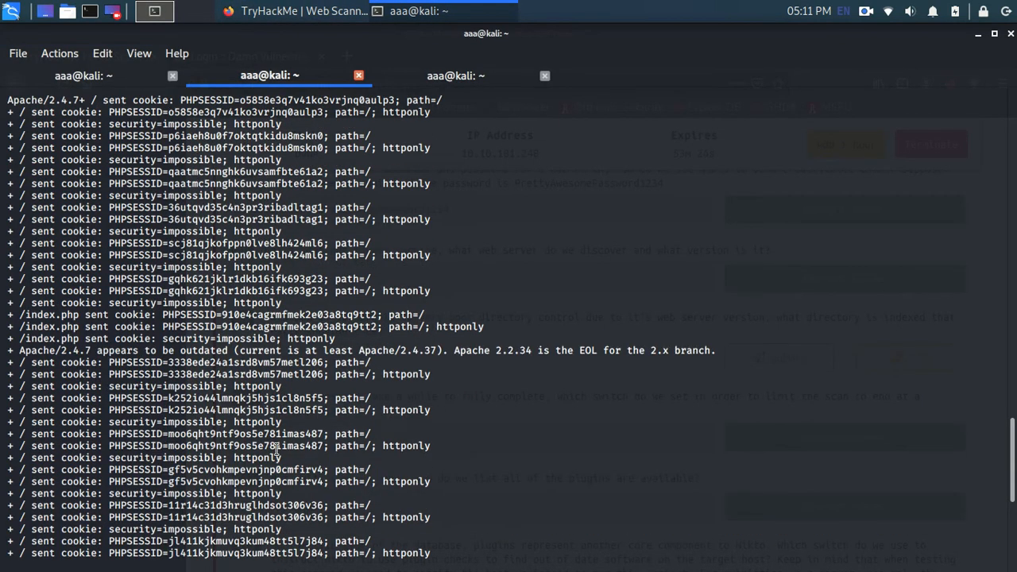
{"action": "scroll", "coordinate": [275, 449], "scroll_direction": "down", "scroll_amount": 6}
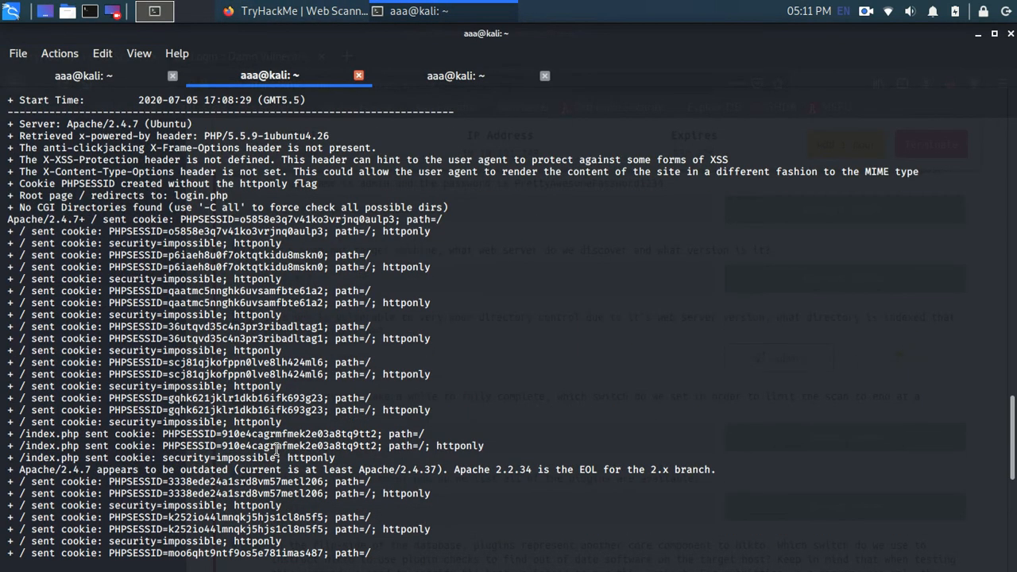
{"action": "scroll", "coordinate": [267, 243], "scroll_direction": "up", "scroll_amount": 5}
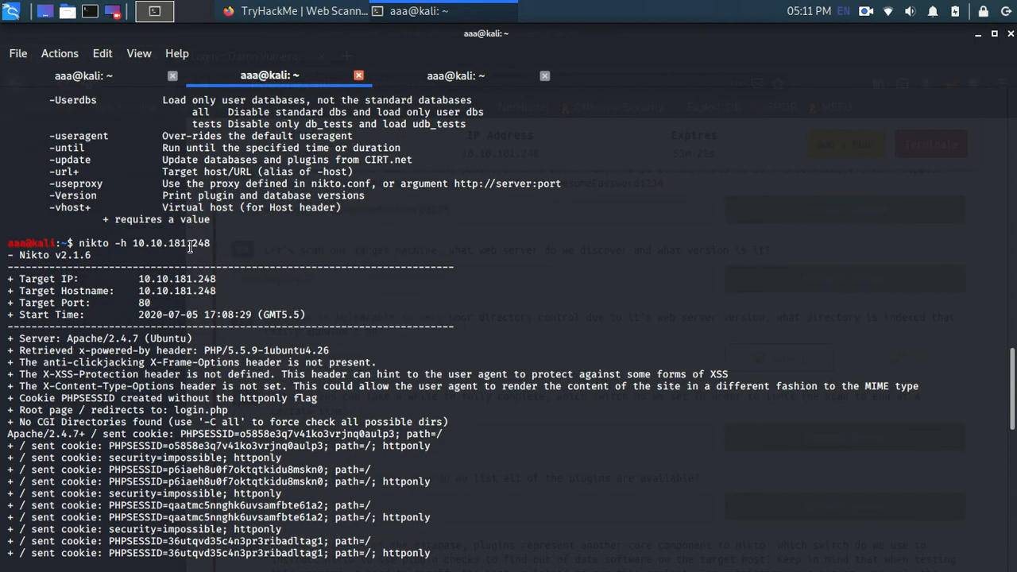
{"action": "scroll", "coordinate": [154, 357], "scroll_direction": "down", "scroll_amount": 4}
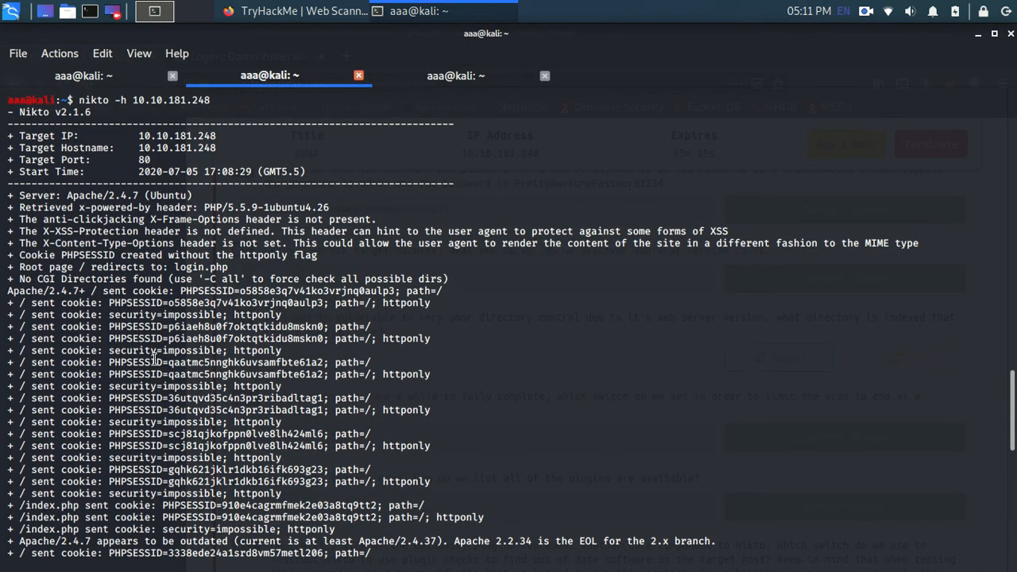
{"action": "scroll", "coordinate": [154, 358], "scroll_direction": "down", "scroll_amount": 15}
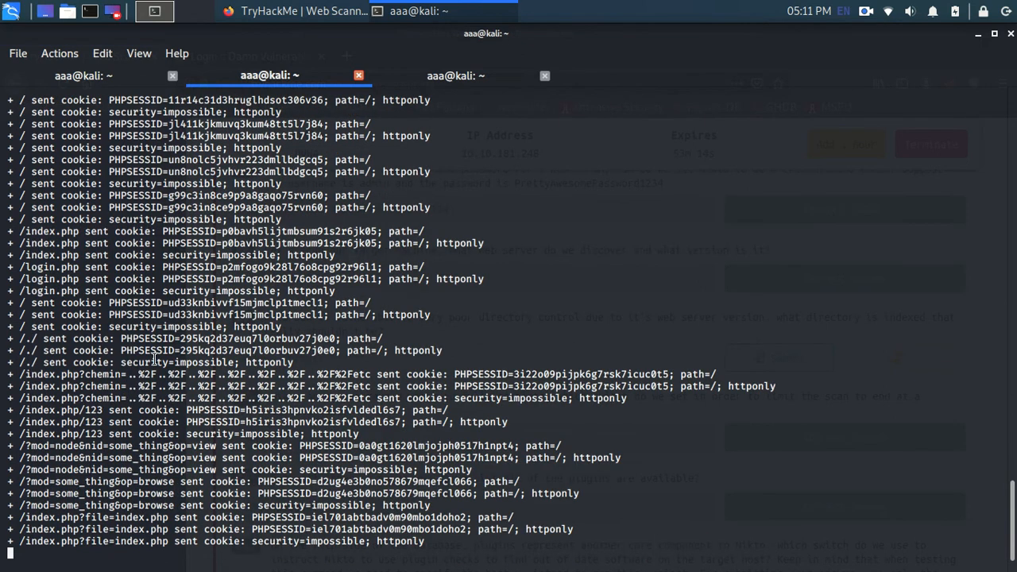
Step: Highlight Apache/2.4.7 in the scan's outdated-server line and recheck the rest of the Nikto output for the indexed directory
{"action": "scroll", "coordinate": [154, 357], "scroll_direction": "up", "scroll_amount": 9}
{"action": "scroll", "coordinate": [154, 358], "scroll_direction": "up", "scroll_amount": 5}
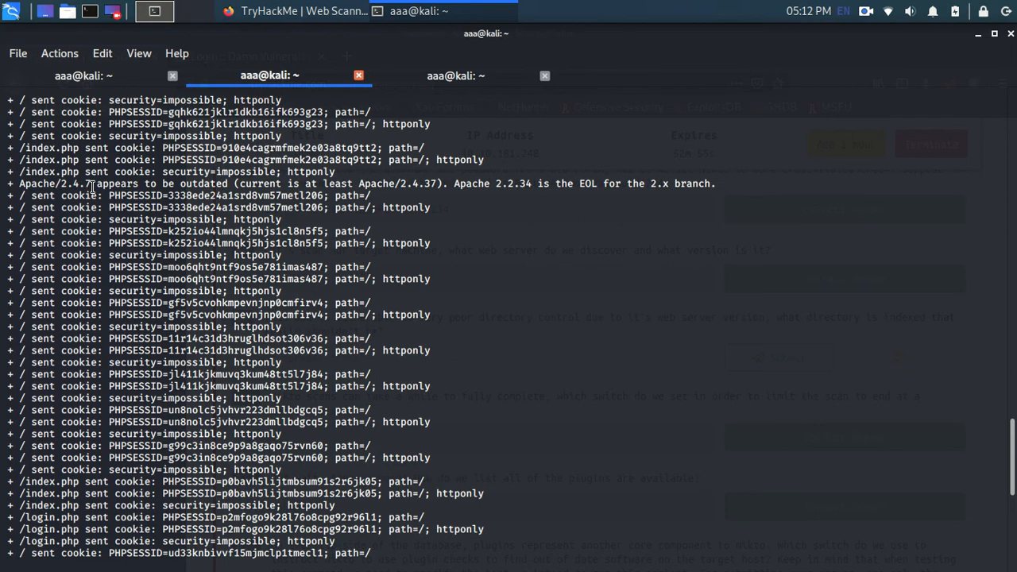
{"action": "left_click_drag", "start_coordinate": [92, 186], "coordinate": [15, 184]}
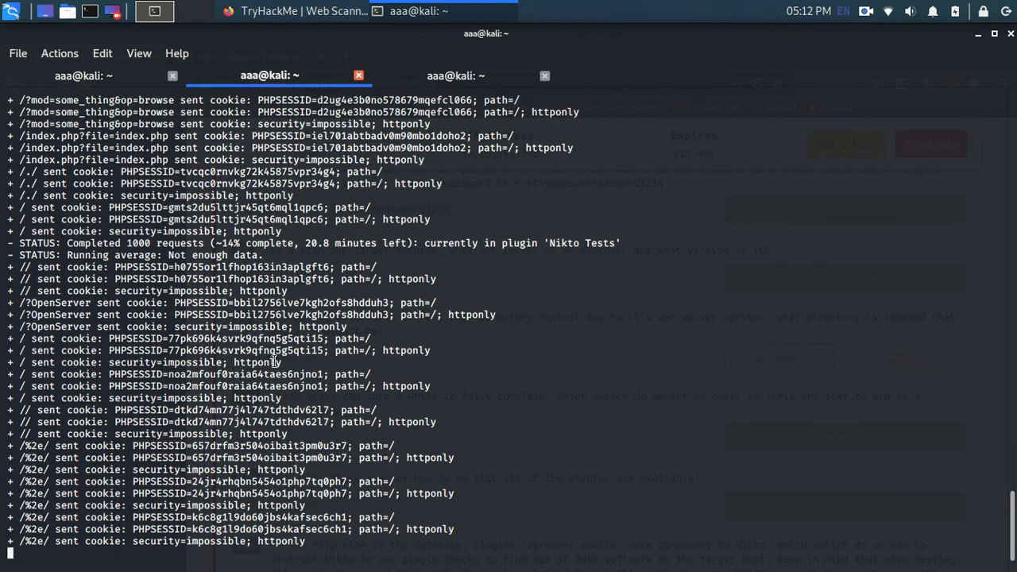
{"action": "scroll", "coordinate": [273, 361], "scroll_direction": "up", "scroll_amount": 7}
{"action": "scroll", "coordinate": [273, 362], "scroll_direction": "up", "scroll_amount": 10}
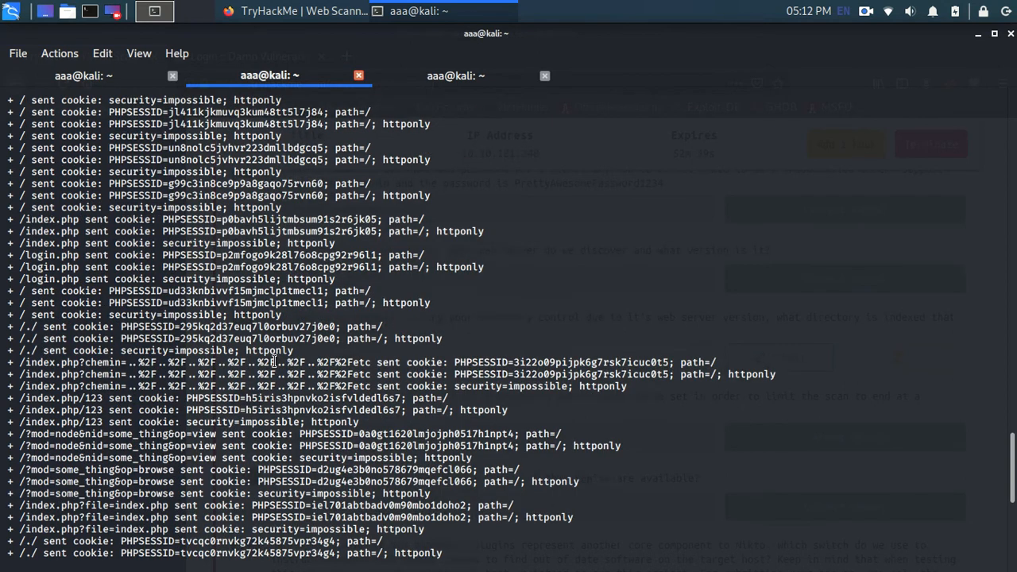
{"action": "scroll", "coordinate": [273, 357], "scroll_direction": "down", "scroll_amount": 1}
{"action": "scroll", "coordinate": [275, 354], "scroll_direction": "down", "scroll_amount": 20}
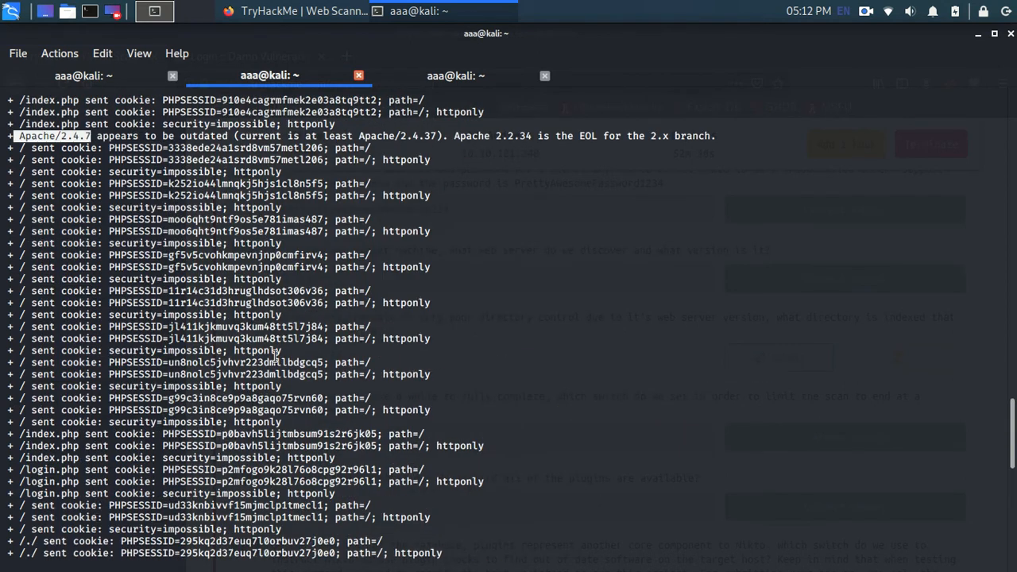
{"action": "scroll", "coordinate": [275, 354], "scroll_direction": "up", "scroll_amount": 20}
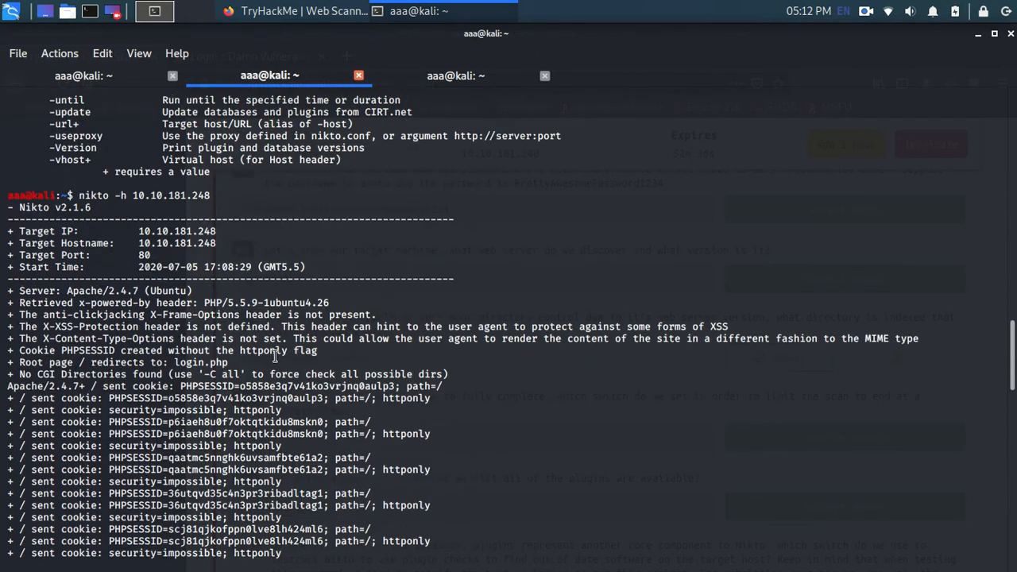
{"action": "scroll", "coordinate": [275, 354], "scroll_direction": "down", "scroll_amount": 20}
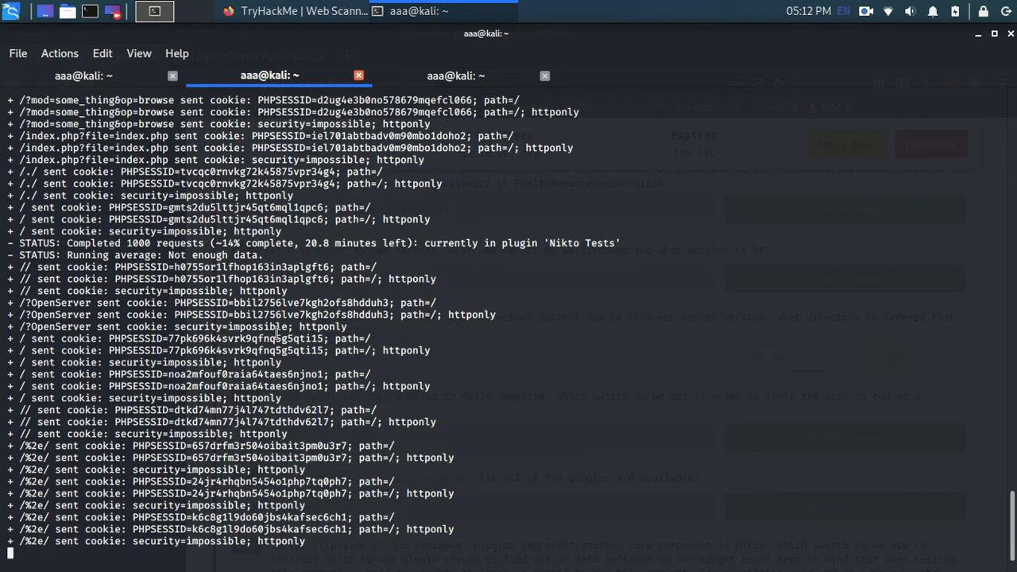
Step: Read the hint for question #9 in the TryHackMe room and return to its answer field
{"action": "left_click", "coordinate": [294, 11]}
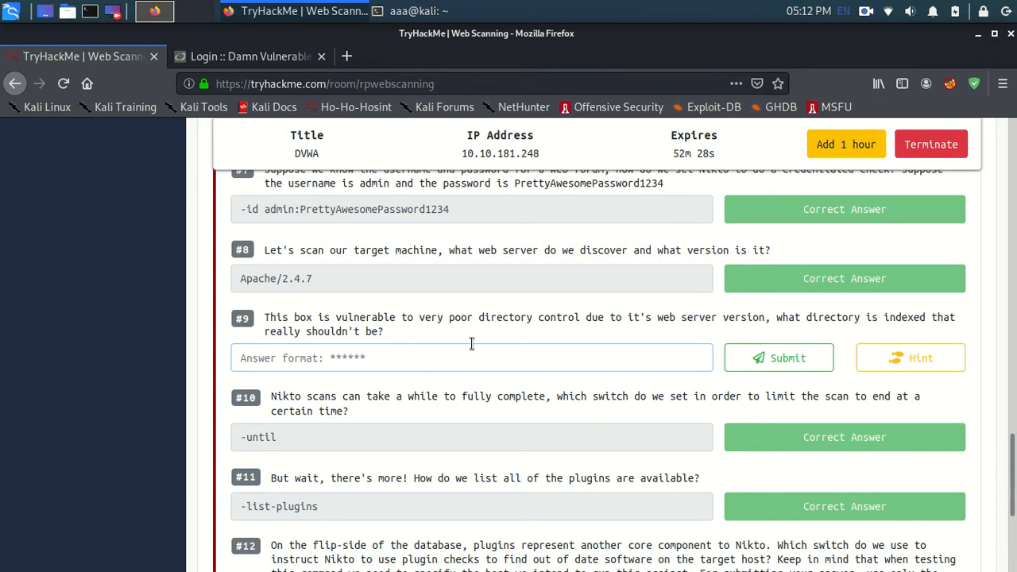
{"action": "left_click", "coordinate": [908, 358]}
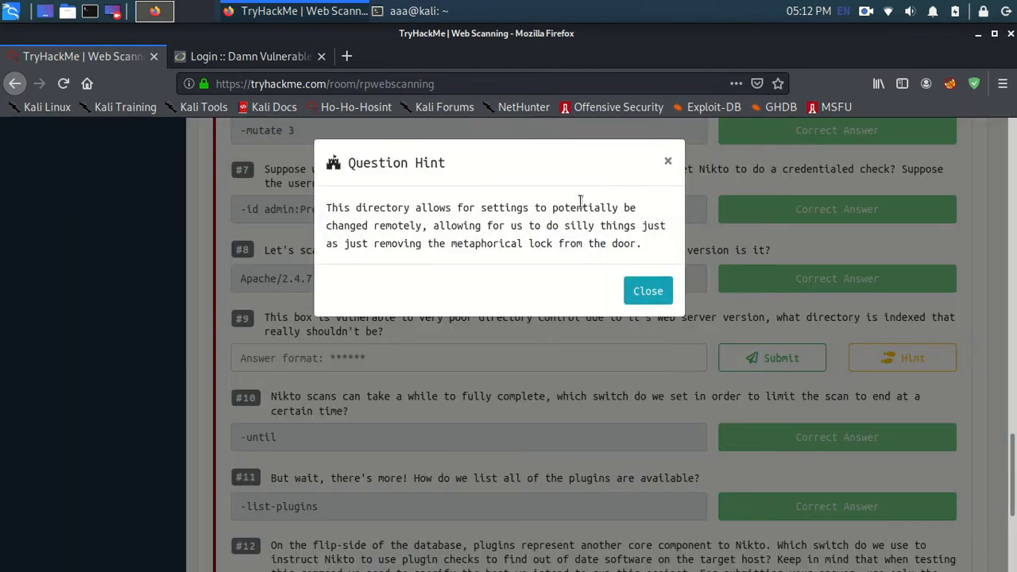
{"action": "left_click", "coordinate": [647, 291]}
{"action": "left_click", "coordinate": [441, 367]}
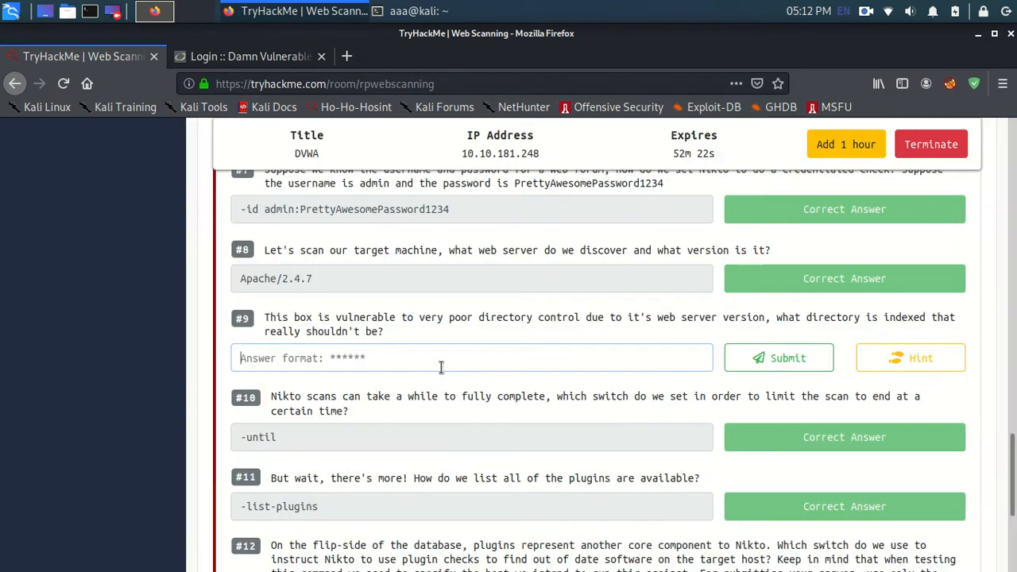
Step: Expand Task 3 Zip ZAP! and highlight the zaproxy launch command in question #1
{"action": "scroll", "coordinate": [436, 437], "scroll_direction": "down", "scroll_amount": 5}
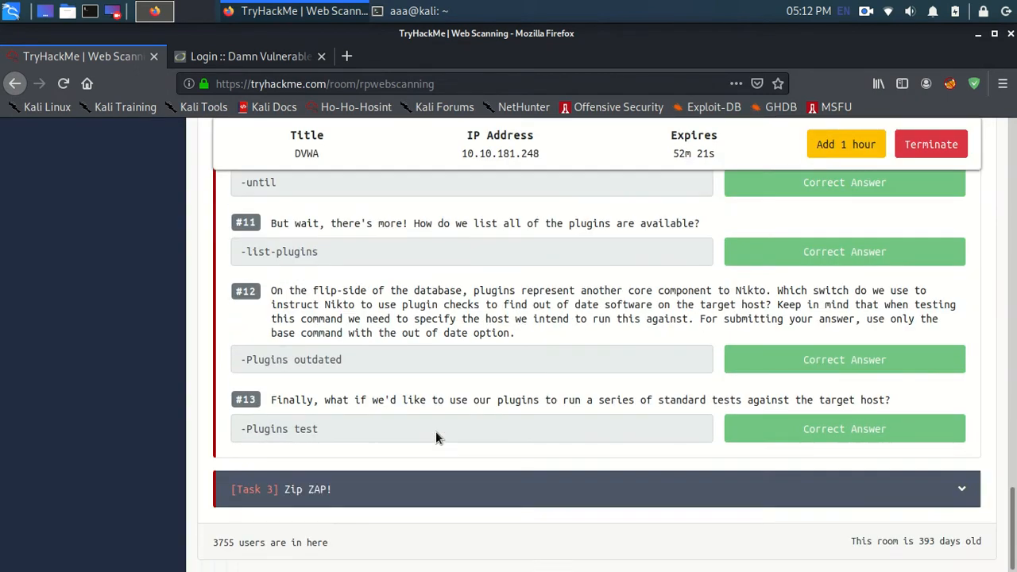
{"action": "left_click", "coordinate": [425, 488]}
{"action": "scroll", "coordinate": [369, 385], "scroll_direction": "up", "scroll_amount": 13}
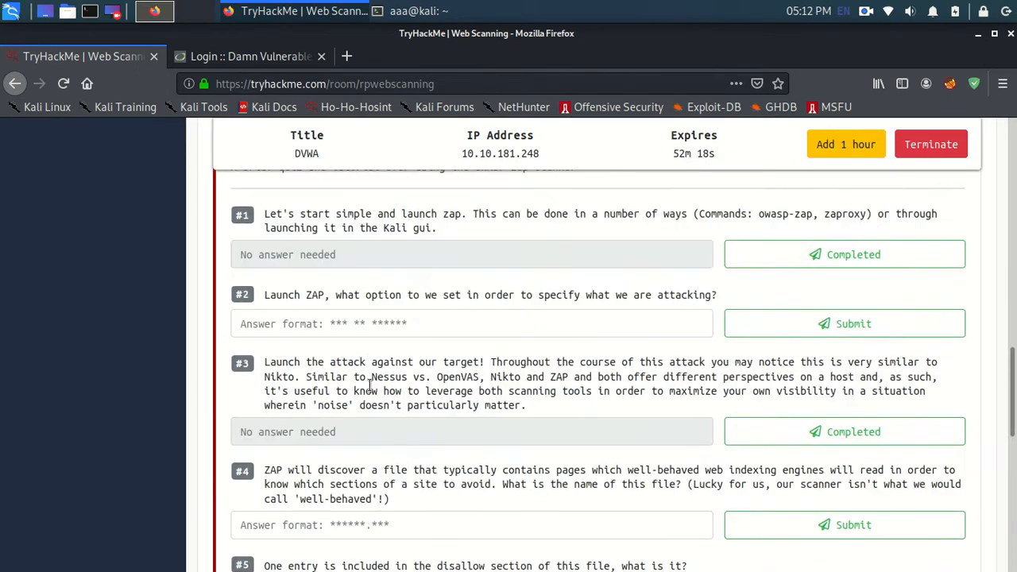
{"action": "scroll", "coordinate": [369, 389], "scroll_direction": "down", "scroll_amount": 4}
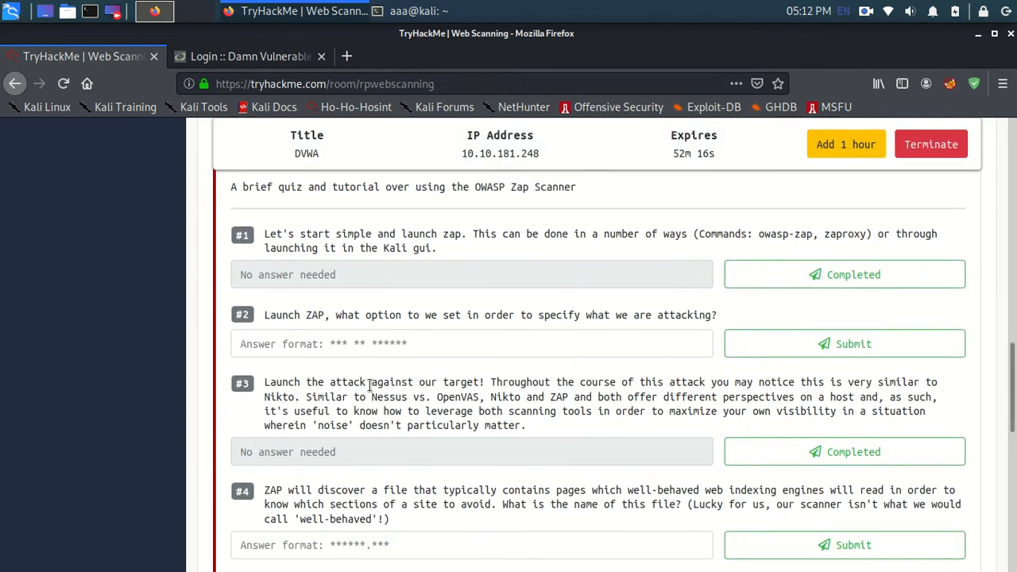
{"action": "left_click_drag", "start_coordinate": [825, 231], "coordinate": [870, 228]}
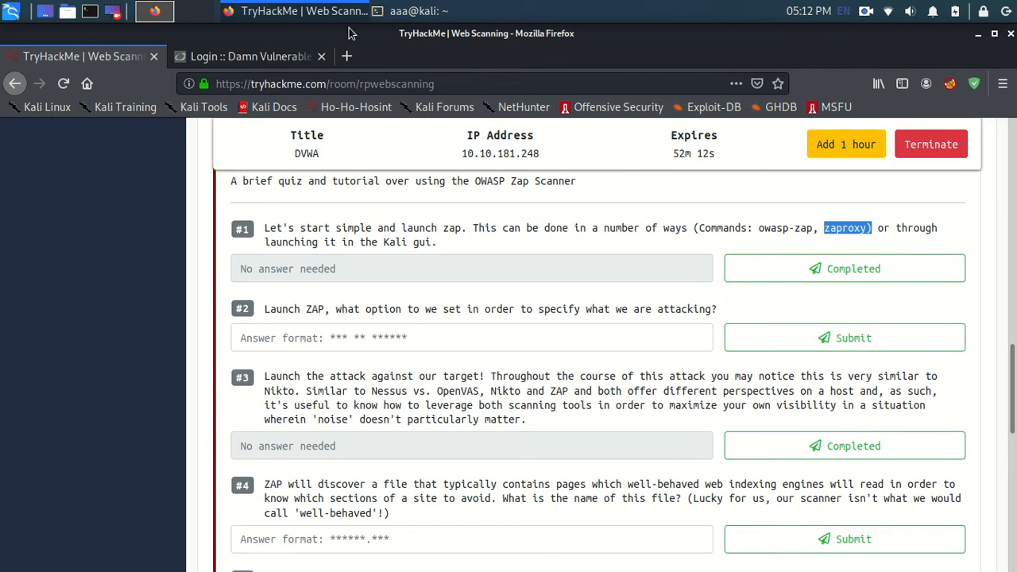
Step: Launch OWASP ZAP by running the copied zaproxy command at the free prompt in the third terminal session
{"action": "left_click", "coordinate": [324, 6]}
{"action": "left_click", "coordinate": [408, 11]}
{"action": "left_click", "coordinate": [413, 11]}
{"action": "left_click", "coordinate": [464, 76]}
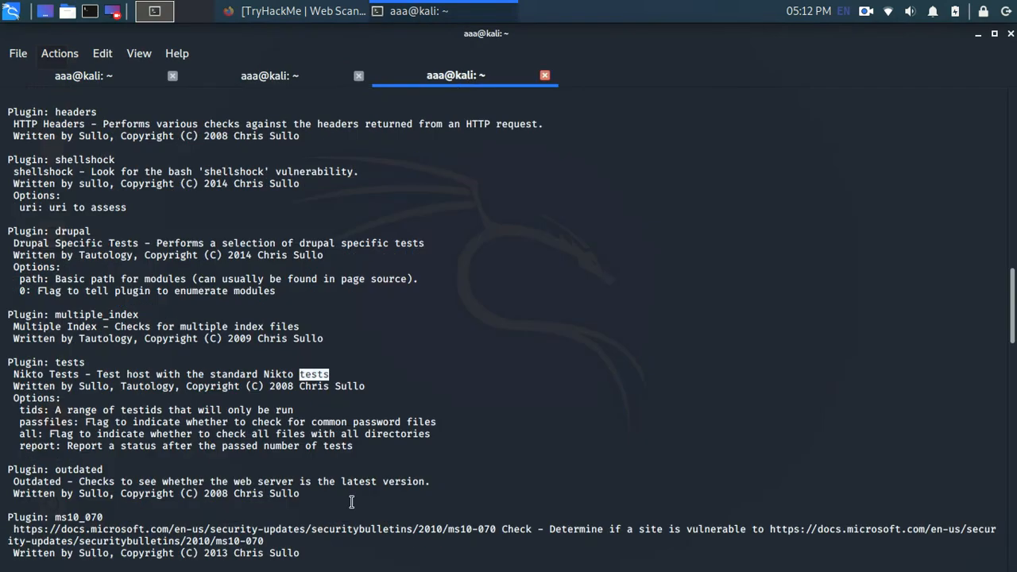
{"action": "scroll", "coordinate": [351, 502], "scroll_direction": "down", "scroll_amount": 10}
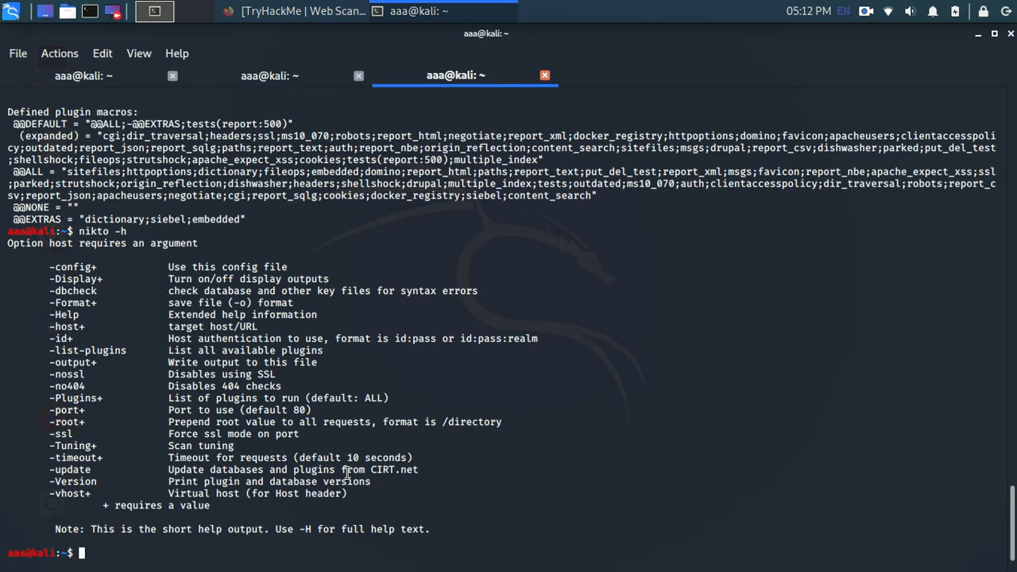
{"action": "middle_click", "coordinate": [347, 475]}
{"action": "key", "text": "BackSpace"}
{"action": "key", "text": "Return"}
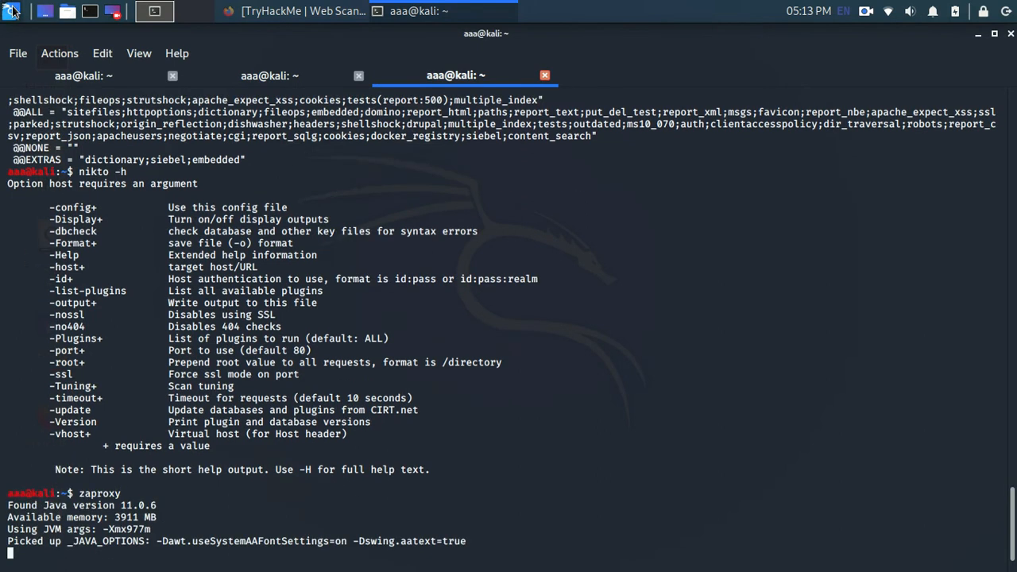
Step: Search the installed Kali applications for "zap"
{"action": "left_click", "coordinate": [11, 11]}
{"action": "type", "text": "zip"}
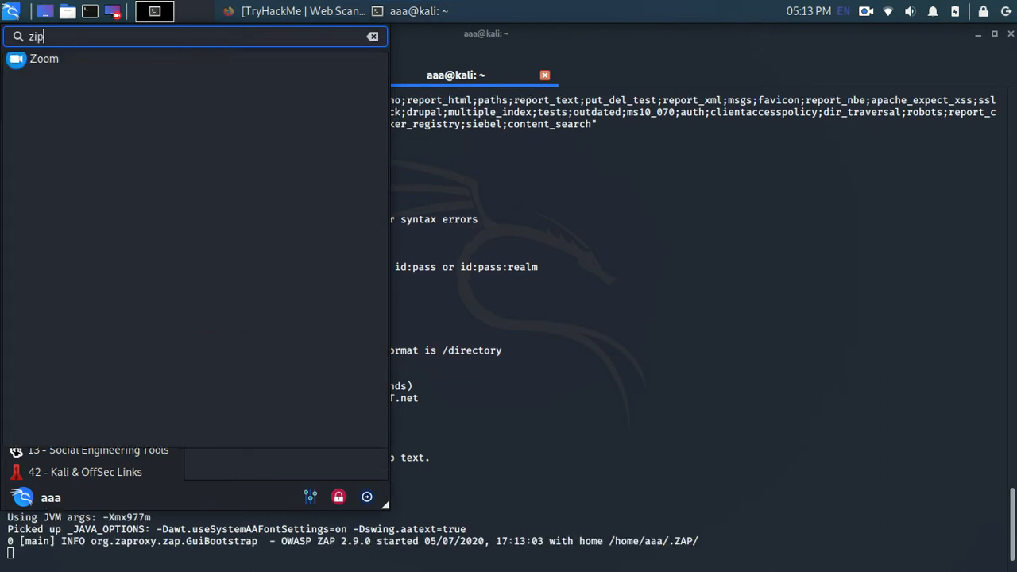
{"action": "key", "text": "BackSpace"}
{"action": "key", "text": "BackSpace"}
{"action": "key", "text": "BackSpace"}
{"action": "type", "text": "zap"}
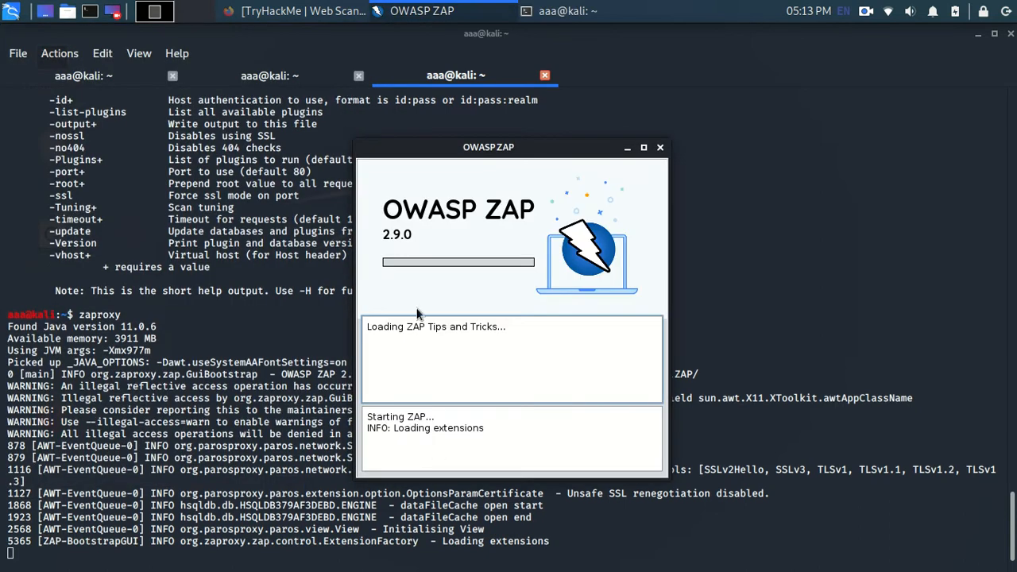
Step: Check the running Nikto scan output in the second terminal session
{"action": "left_click", "coordinate": [335, 79]}
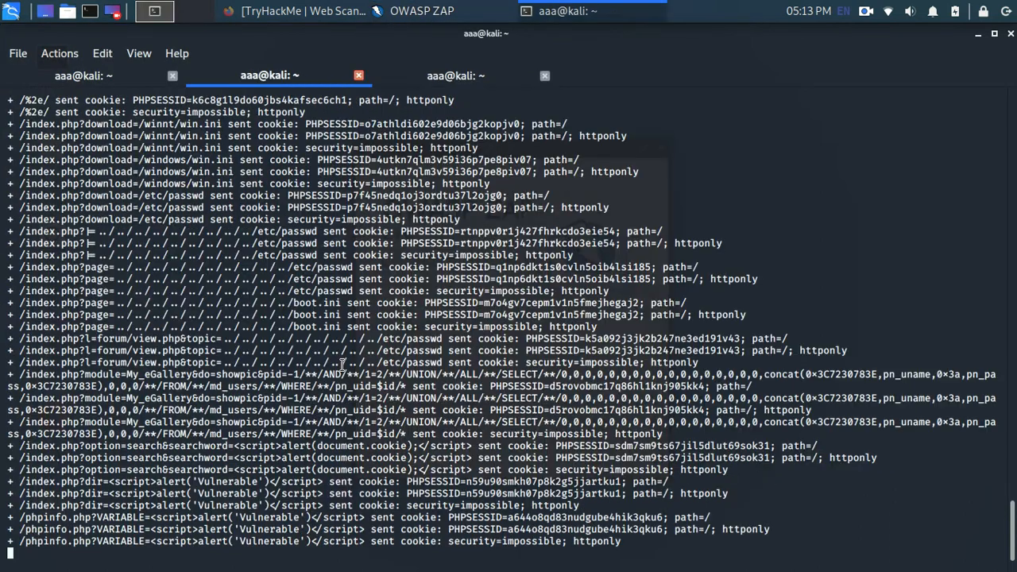
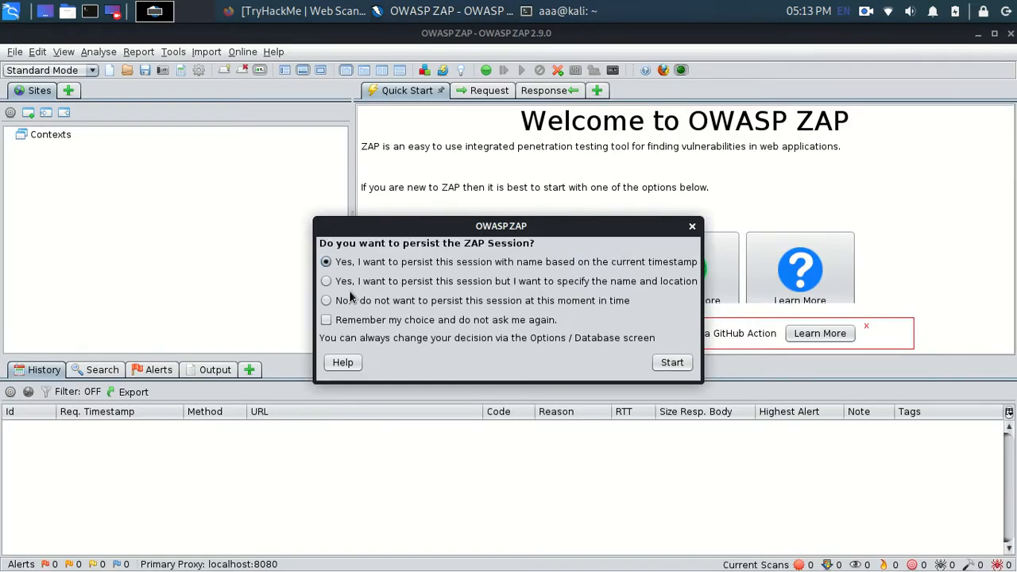
Step: Start a persisted ZAP session with its name based on the current timestamp, and minimize the main ZAP window
{"action": "left_click", "coordinate": [674, 365]}
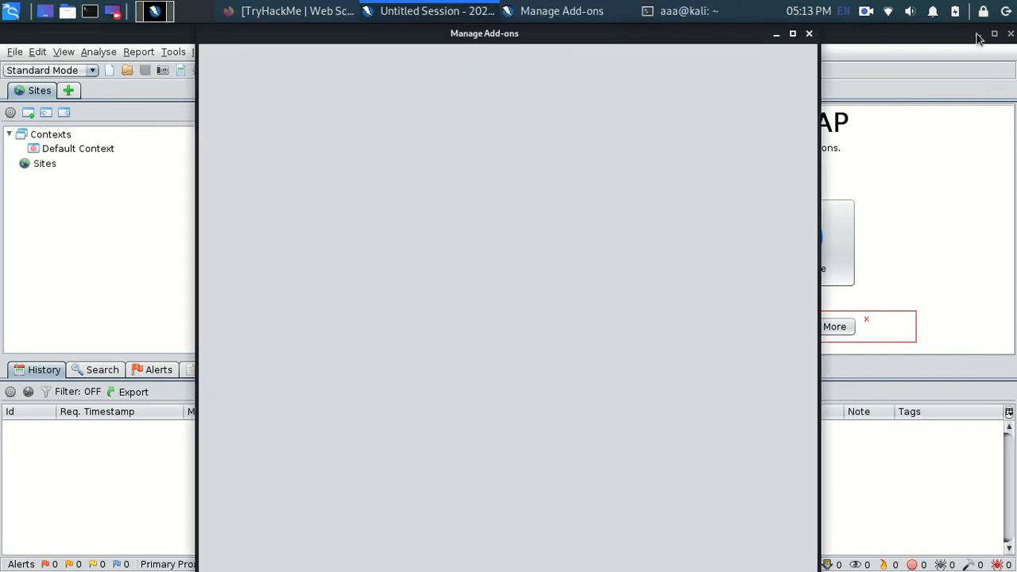
{"action": "left_click", "coordinate": [977, 34]}
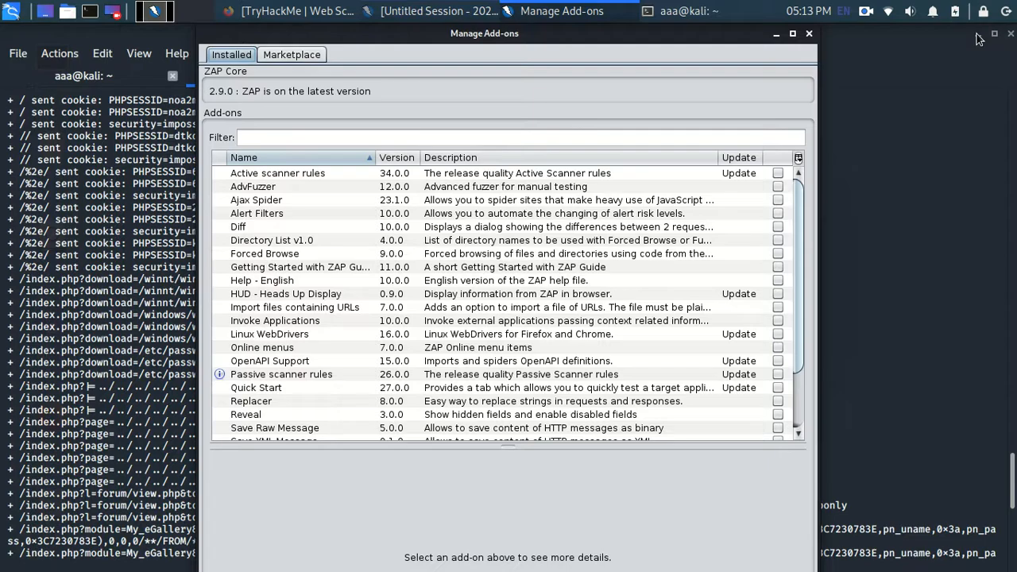
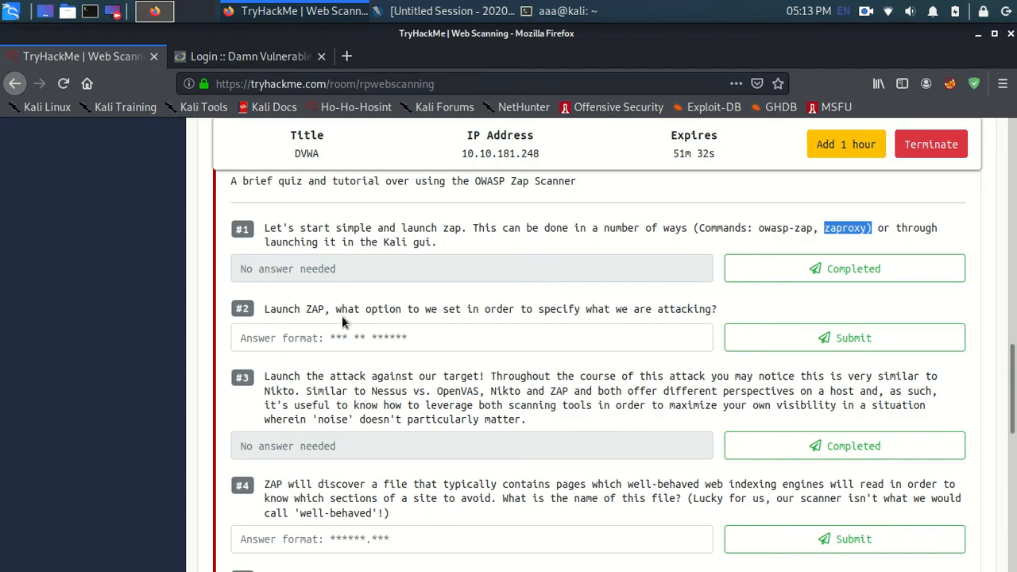
Step: Switch to OWASP ZAP and open the Automated Scan setup to look up the option that specifies the attack target
{"action": "left_click", "coordinate": [351, 334]}
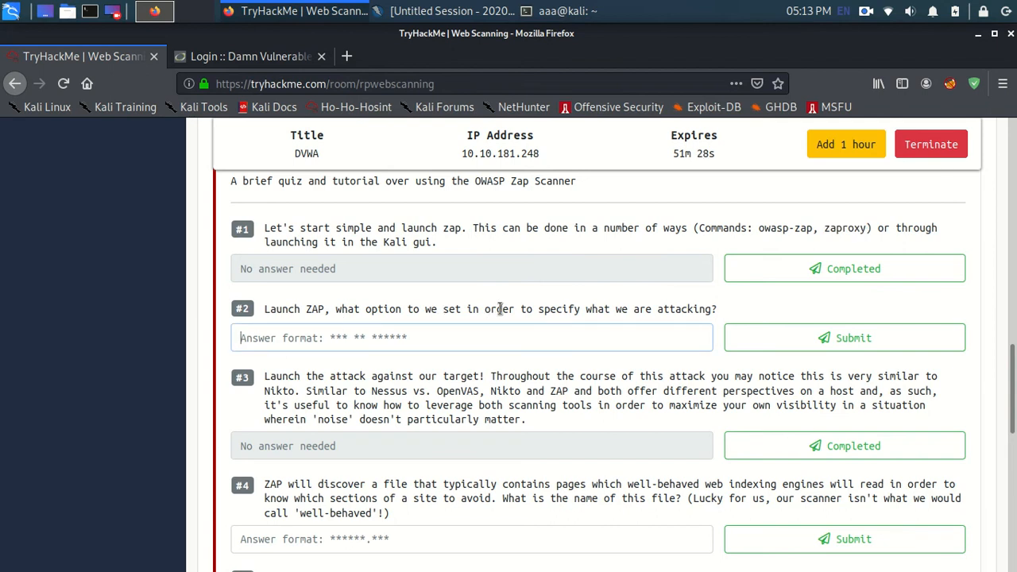
{"action": "left_click", "coordinate": [469, 9]}
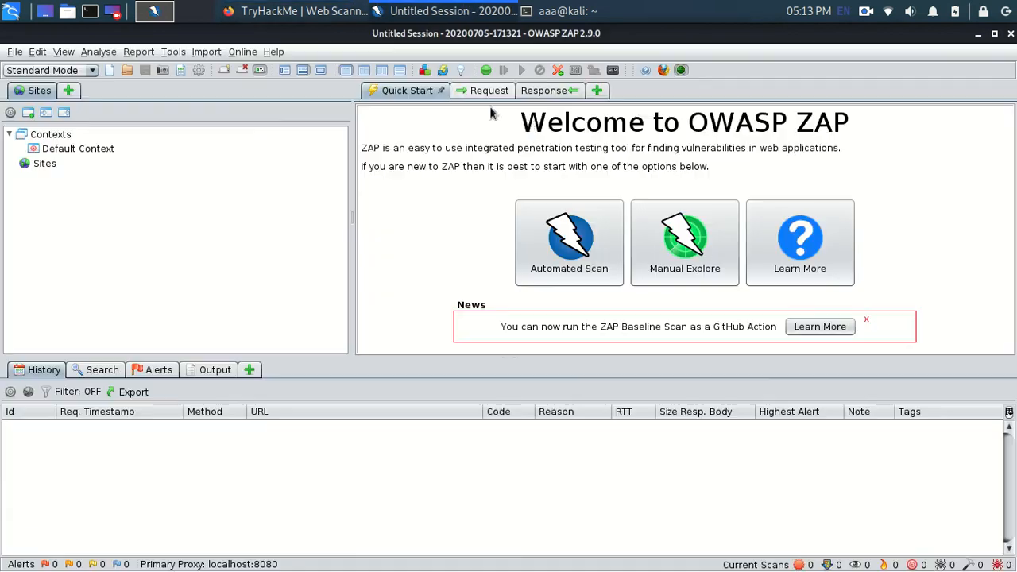
{"action": "left_click", "coordinate": [599, 250]}
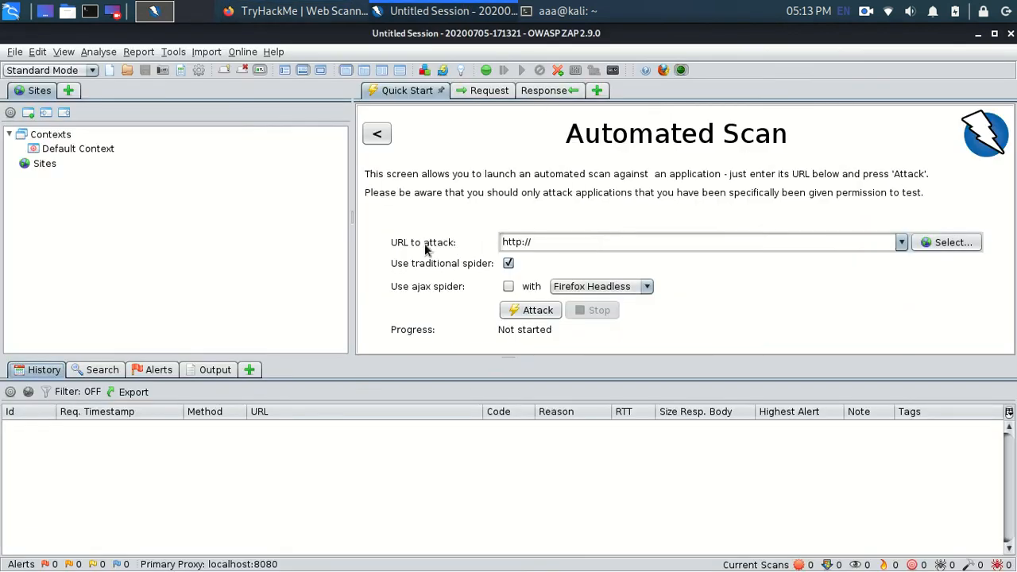
Step: Return to the TryHackMe room in Firefox and submit "url to attack" as the answer to ZAP question #2
{"action": "key", "text": "alt+Tab"}
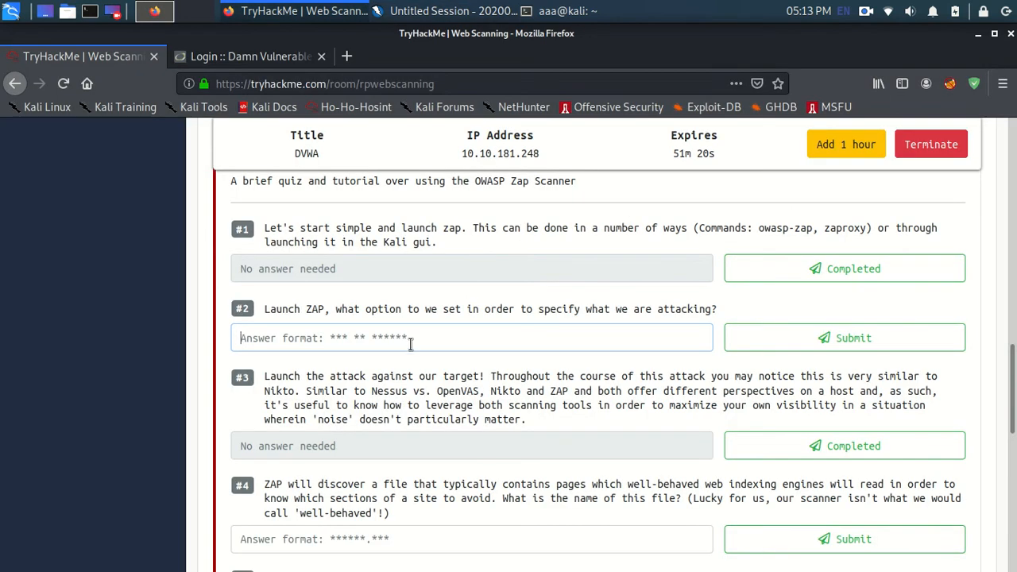
{"action": "left_click", "coordinate": [410, 340]}
{"action": "type", "text": "url to atta"}
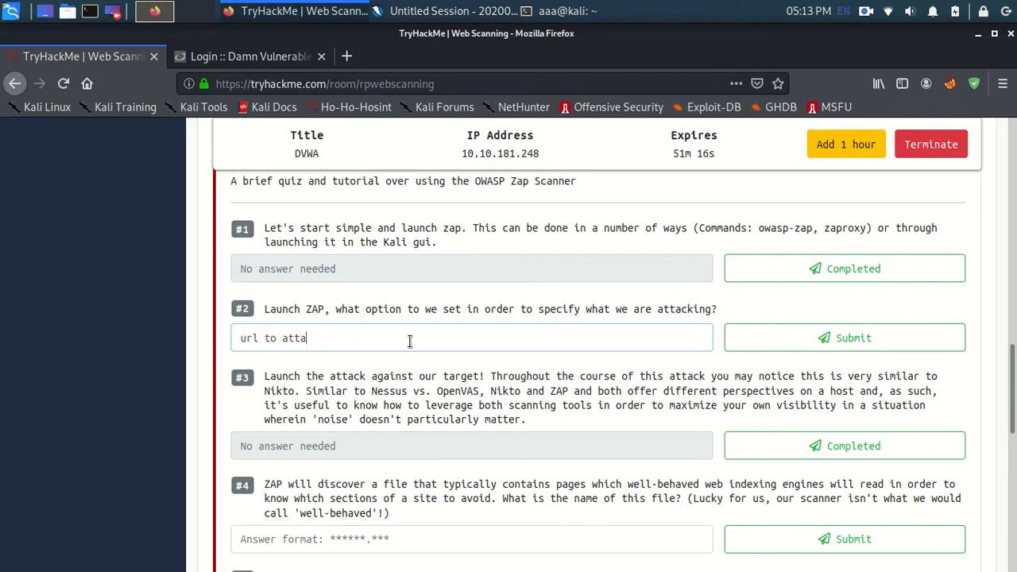
{"action": "type", "text": "ck"}
{"action": "left_click", "coordinate": [782, 346]}
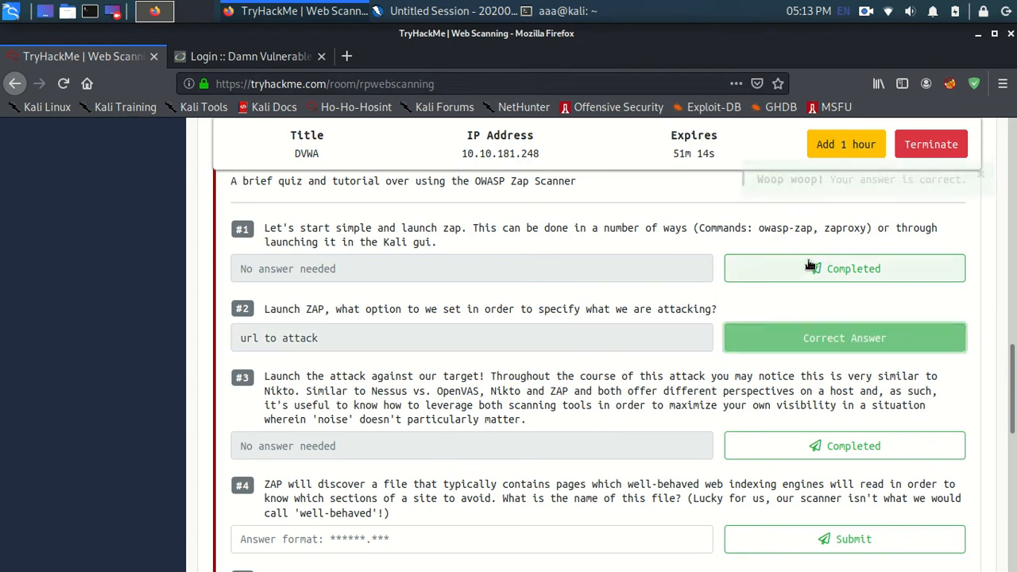
Step: Mark ZAP questions #1 and #3, which need no answer, as completed
{"action": "left_click", "coordinate": [810, 268]}
{"action": "scroll", "coordinate": [425, 339], "scroll_direction": "down", "scroll_amount": 2}
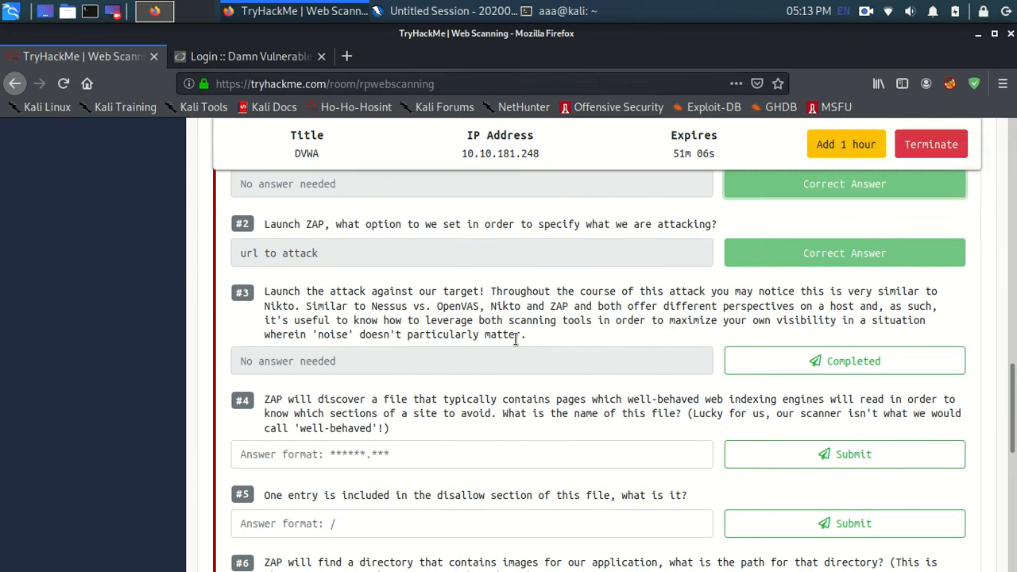
{"action": "left_click", "coordinate": [788, 370]}
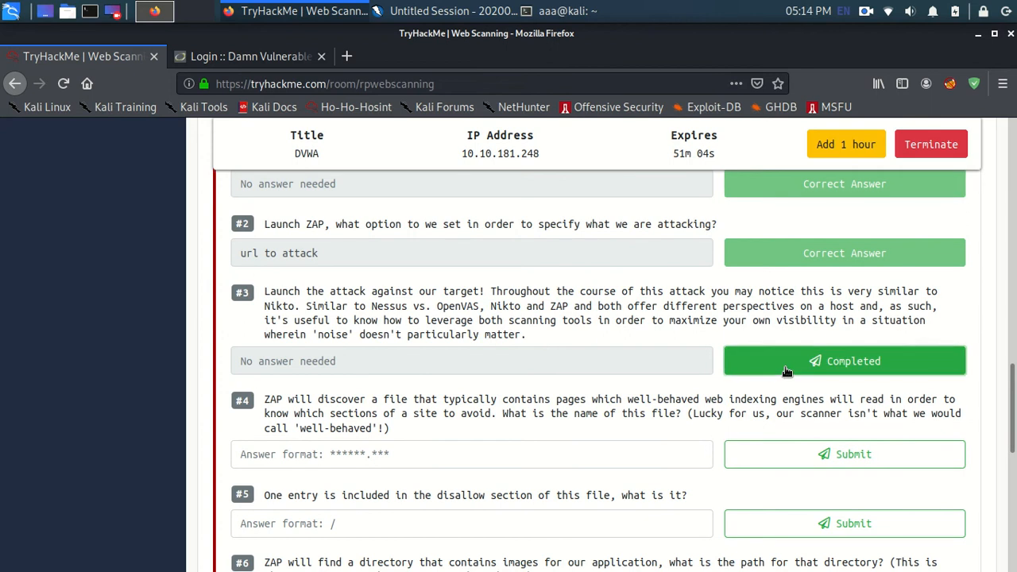
{"action": "scroll", "coordinate": [489, 340], "scroll_direction": "down", "scroll_amount": 3}
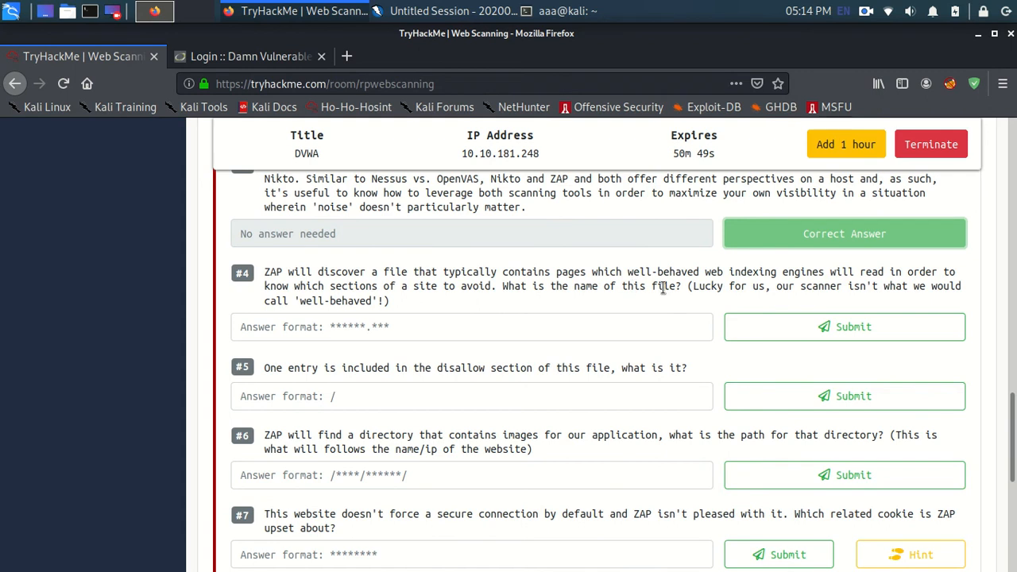
{"action": "left_click", "coordinate": [508, 324]}
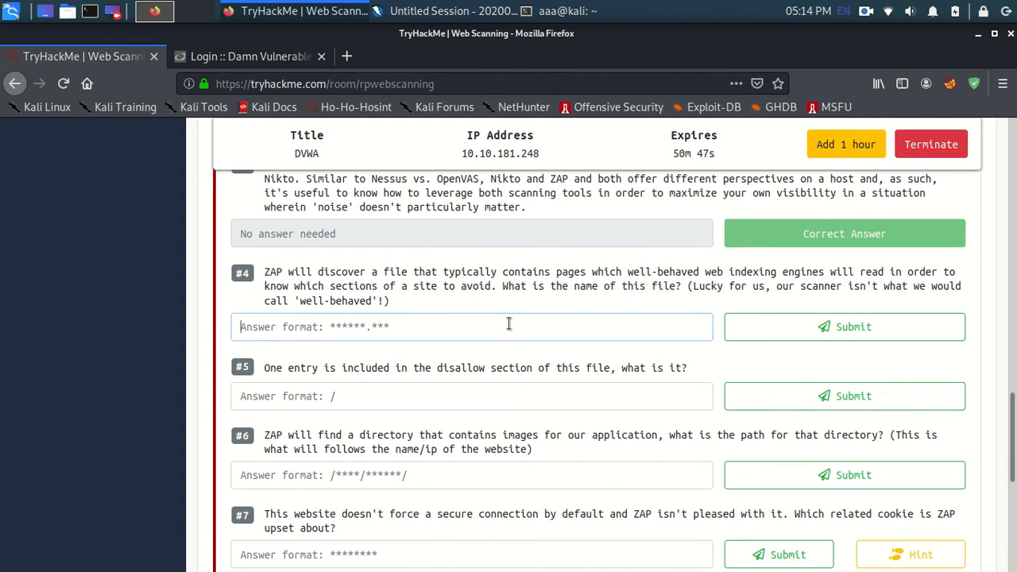
{"action": "left_click", "coordinate": [430, 11]}
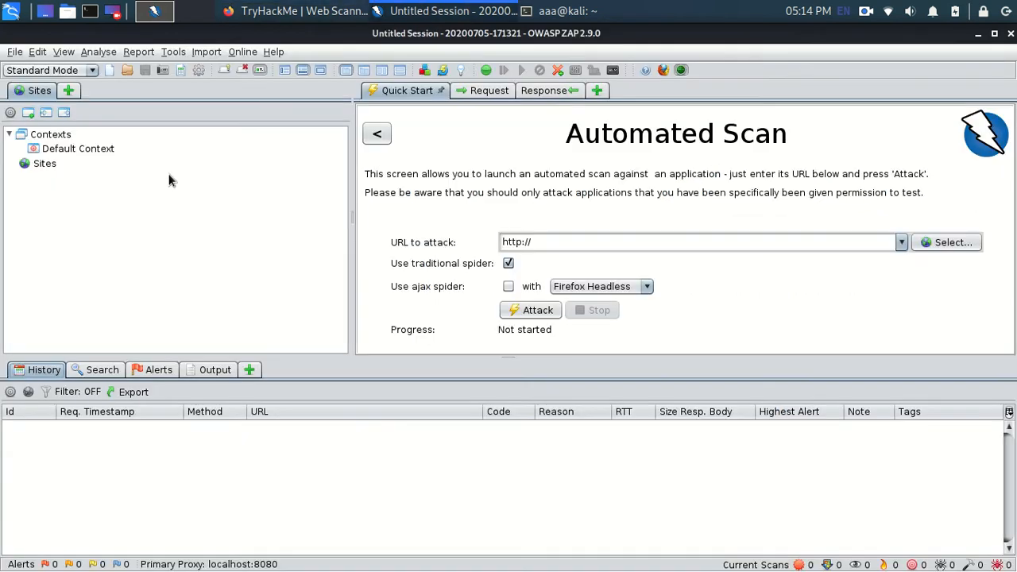
{"action": "left_click", "coordinate": [655, 235]}
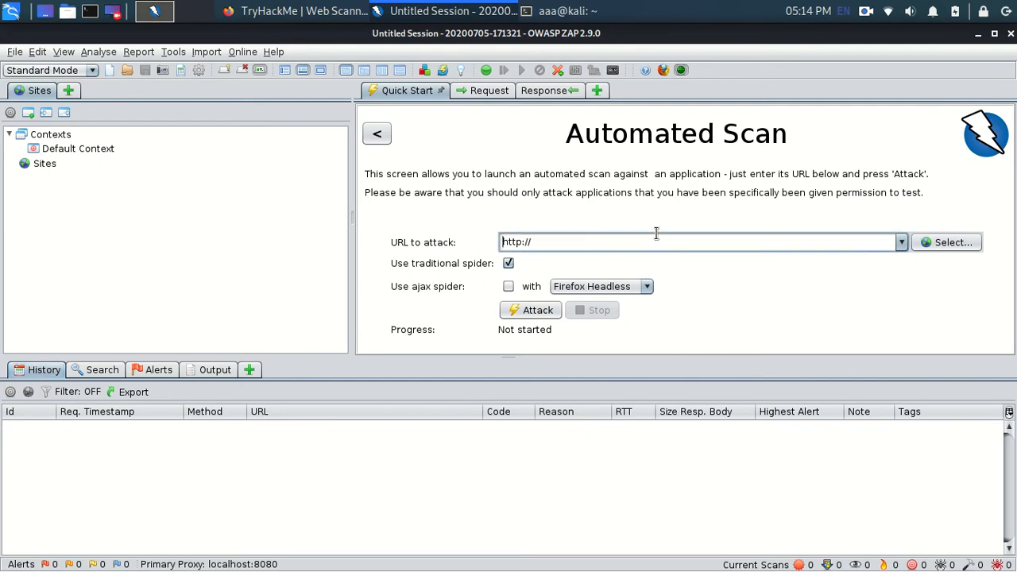
{"action": "left_click", "coordinate": [342, 10]}
{"action": "left_click", "coordinate": [540, 153]}
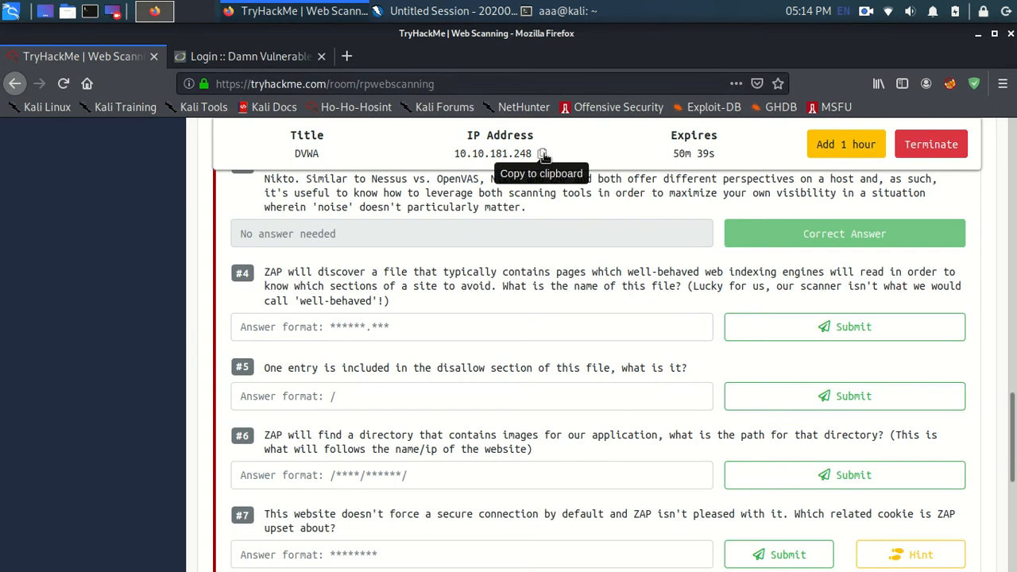
{"action": "key", "text": "alt+Tab"}
{"action": "key", "text": "ctrl+v"}
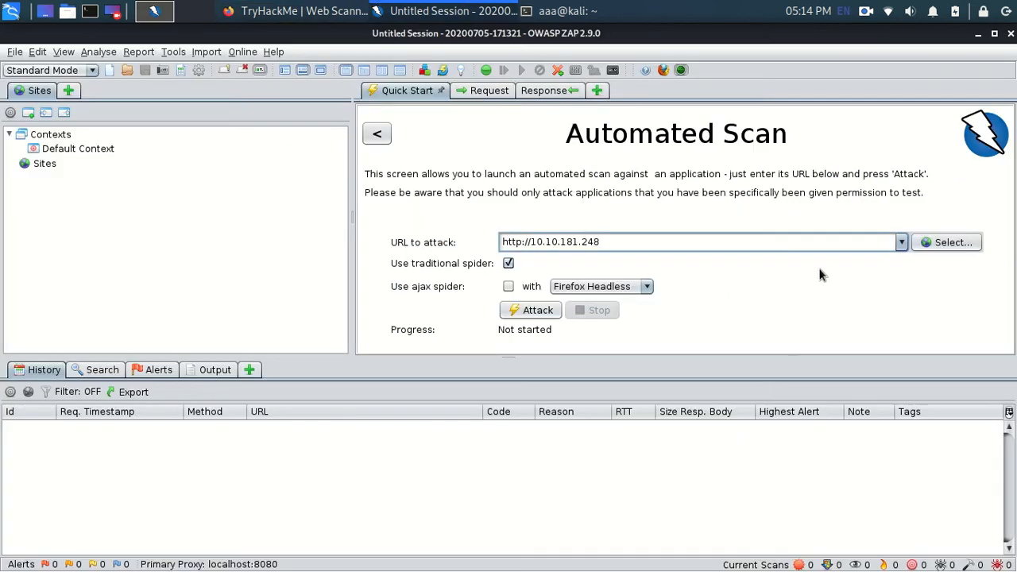
{"action": "left_click", "coordinate": [537, 310]}
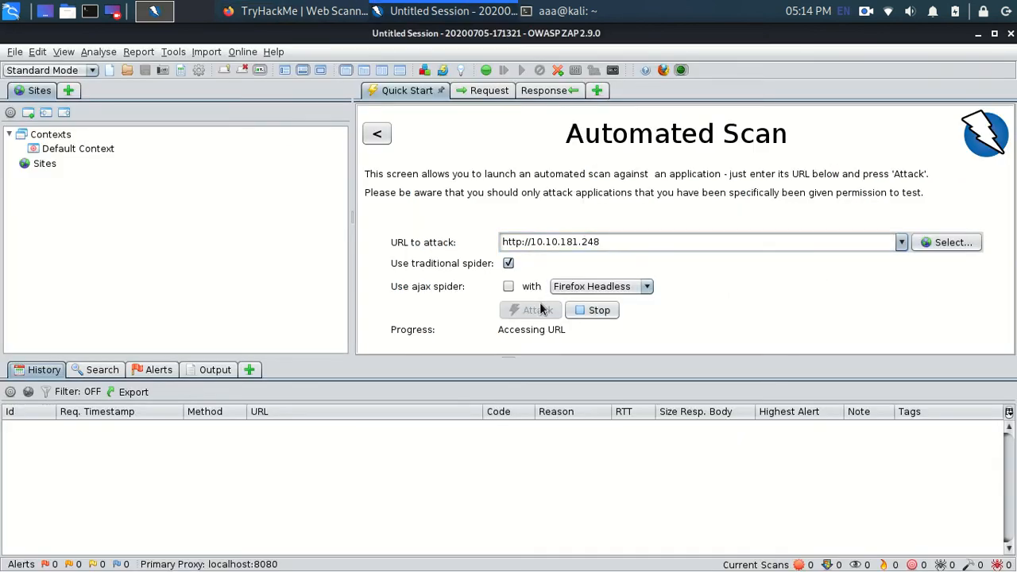
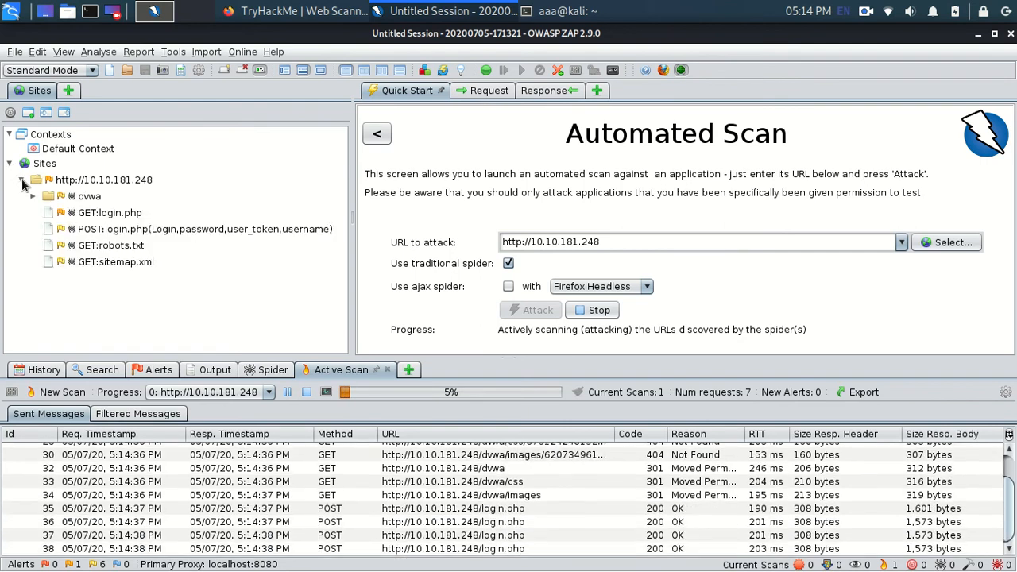
Step: Select the robots.txt request in ZAP's site tree and examine its response, checking it against the room's questions
{"action": "left_click", "coordinate": [144, 247]}
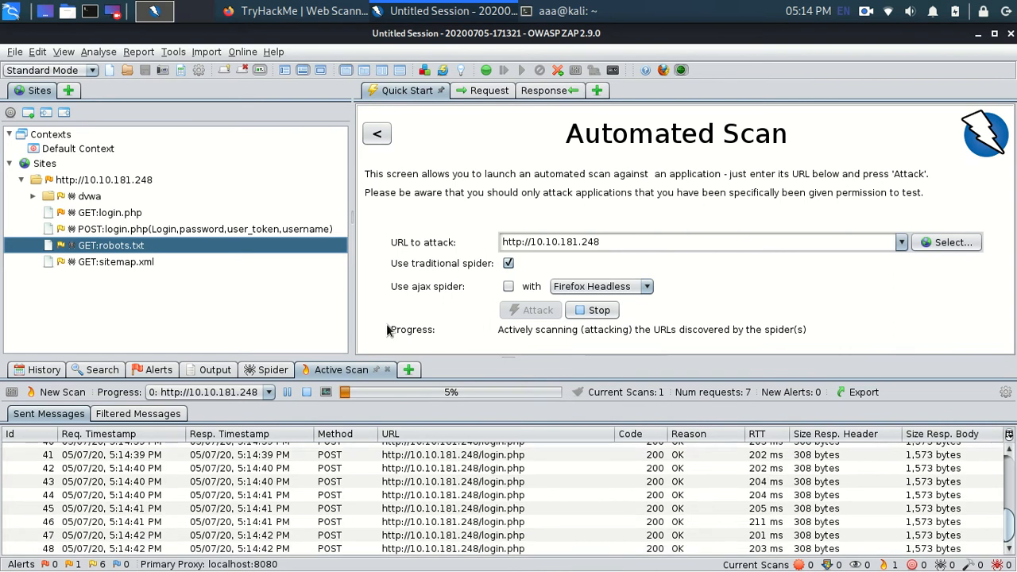
{"action": "key", "text": "alt+Tab"}
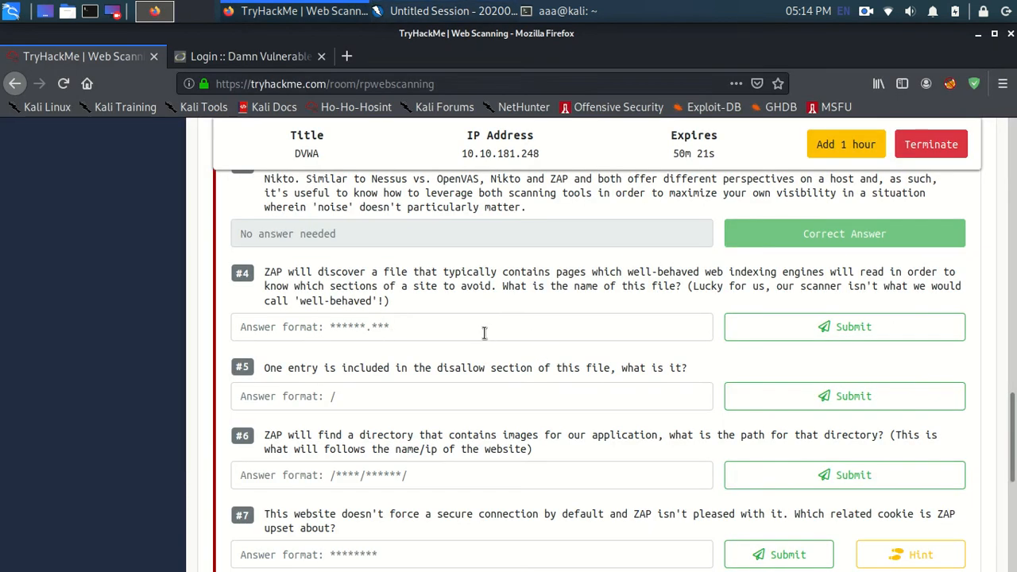
{"action": "key", "text": "alt+Tab"}
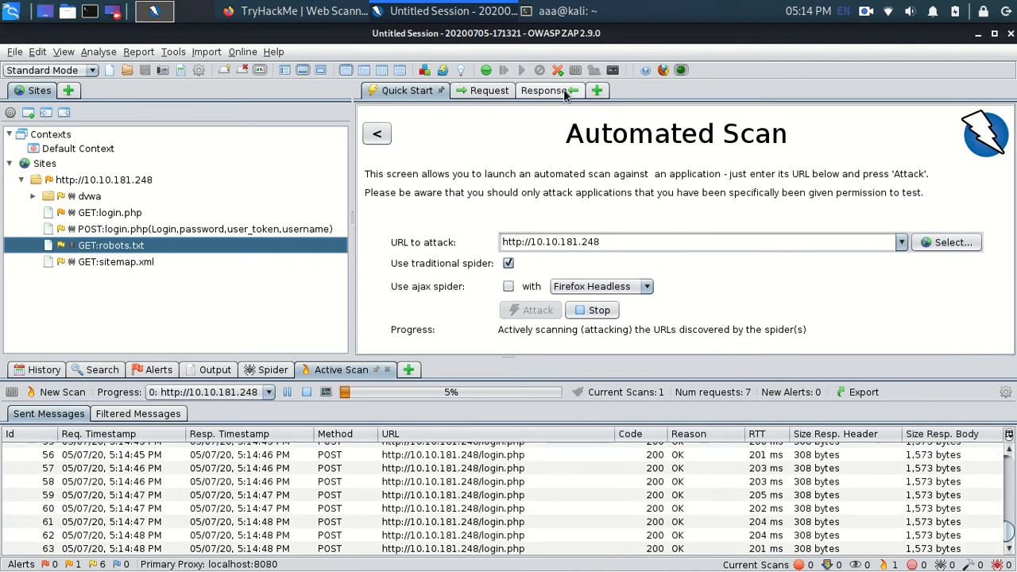
{"action": "left_click", "coordinate": [564, 91]}
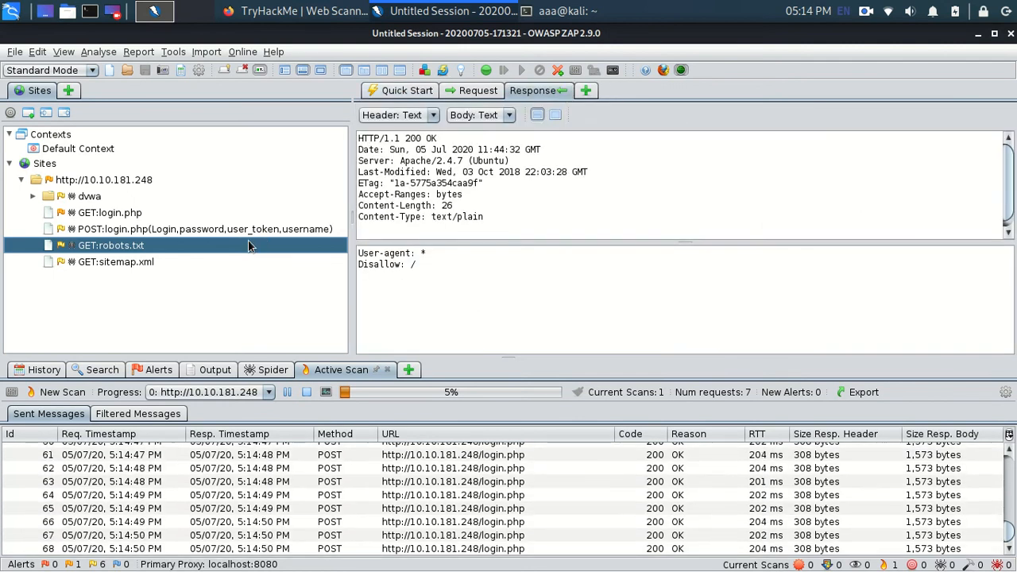
Step: Switch to the TryHackMe room in Firefox and submit "robots.txt" as the answer to ZAP question #4
{"action": "key", "text": "alt+Tab"}
{"action": "left_click", "coordinate": [381, 326]}
{"action": "type", "text": "robo"}
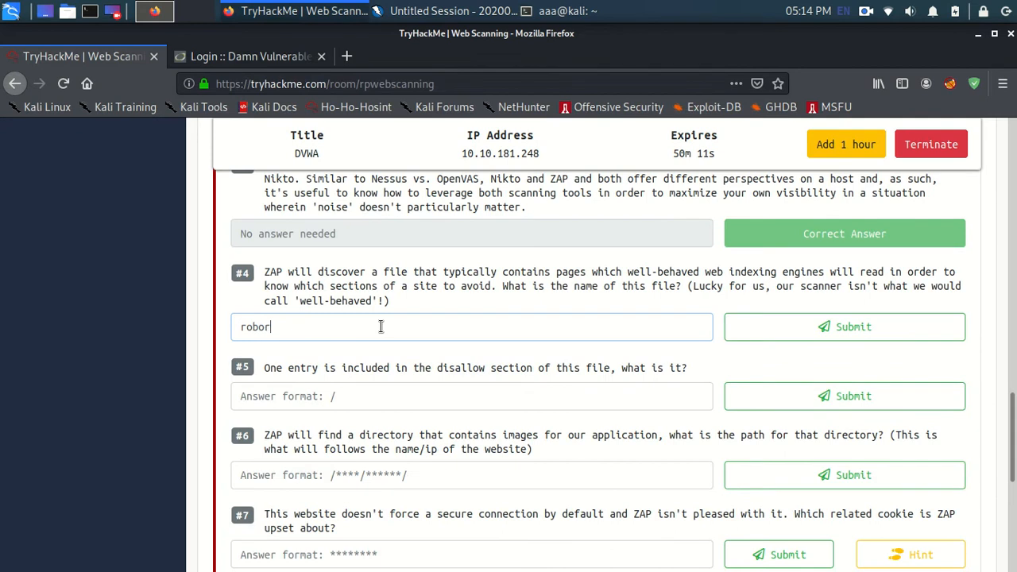
{"action": "key", "text": "alt+Tab"}
{"action": "key", "text": "alt+Tab"}
{"action": "type", "text": "bots"}
{"action": "key", "text": "alt+Tab"}
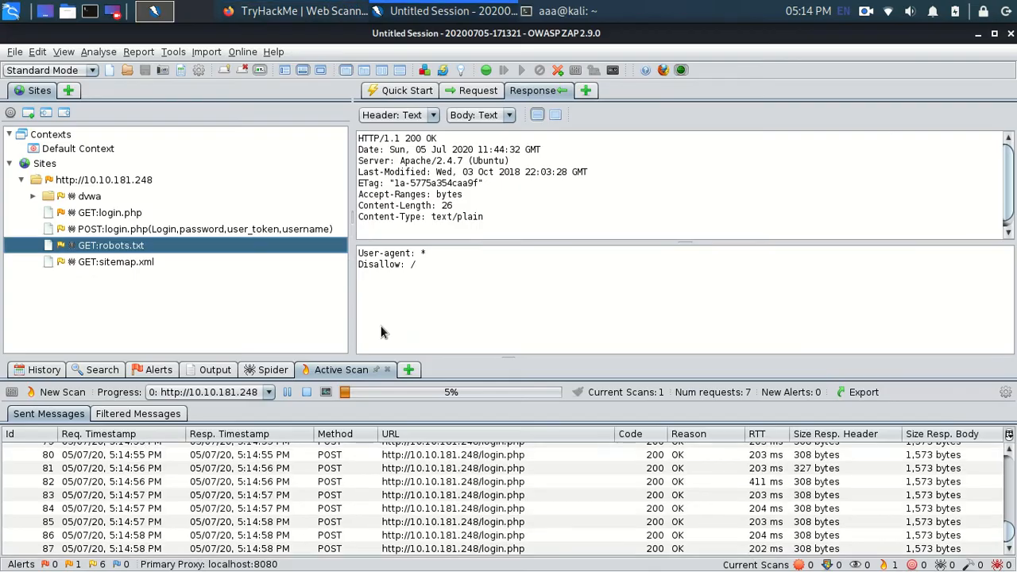
{"action": "key", "text": "alt+Tab"}
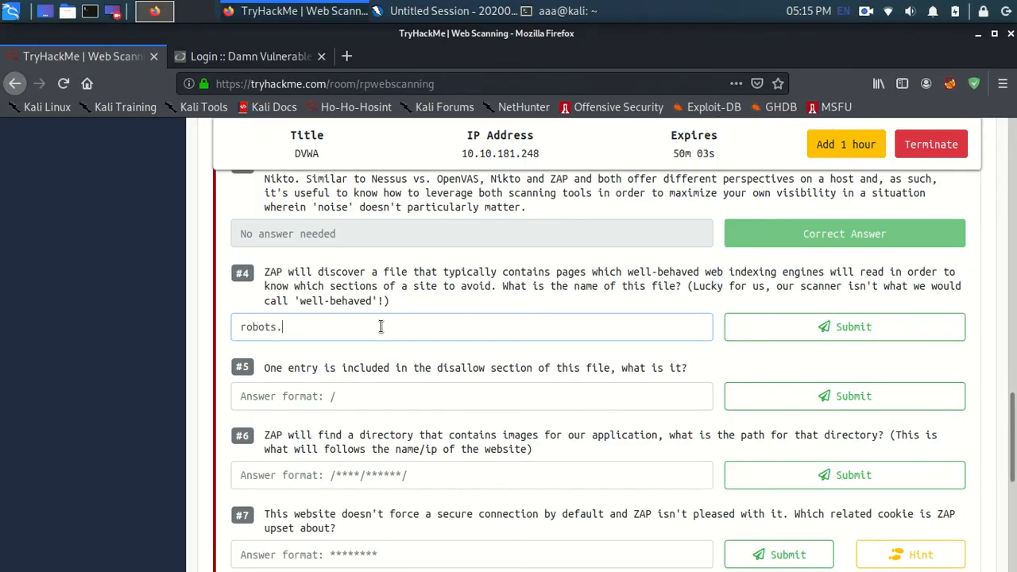
{"action": "left_click", "coordinate": [779, 324]}
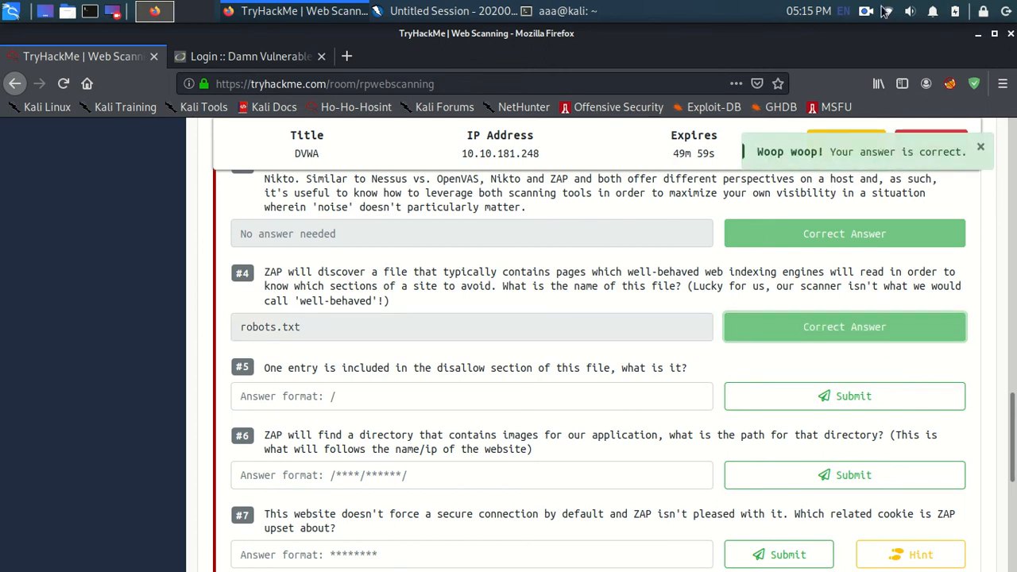
{"action": "left_click", "coordinate": [866, 11]}
{"action": "left_click", "coordinate": [876, 56]}
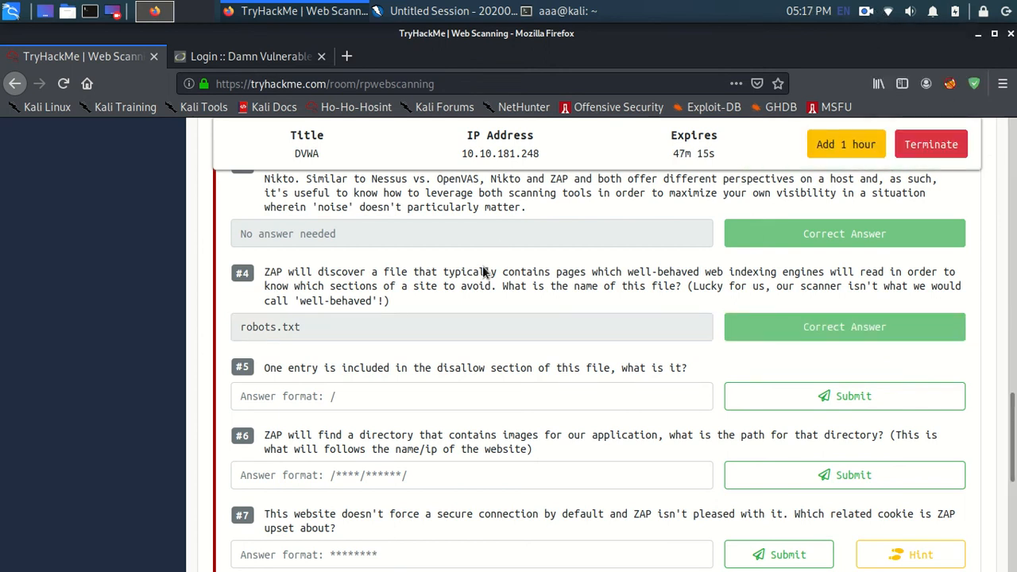
Step: Expand Task 2 in the room and activate the answer field of the unanswered question #9 about the indexed directory
{"action": "scroll", "coordinate": [445, 381], "scroll_direction": "up", "scroll_amount": 10}
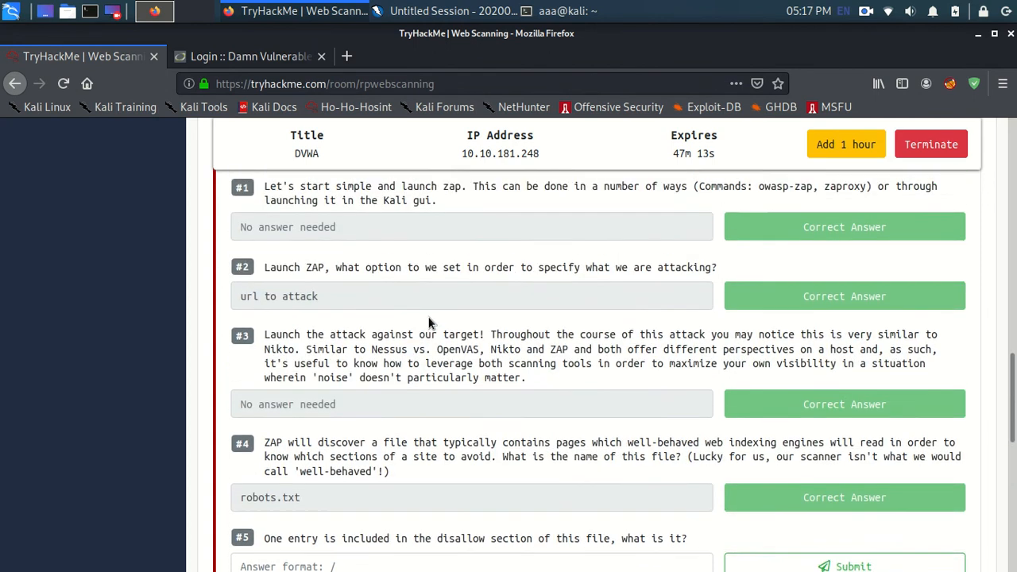
{"action": "scroll", "coordinate": [449, 408], "scroll_direction": "down", "scroll_amount": 3}
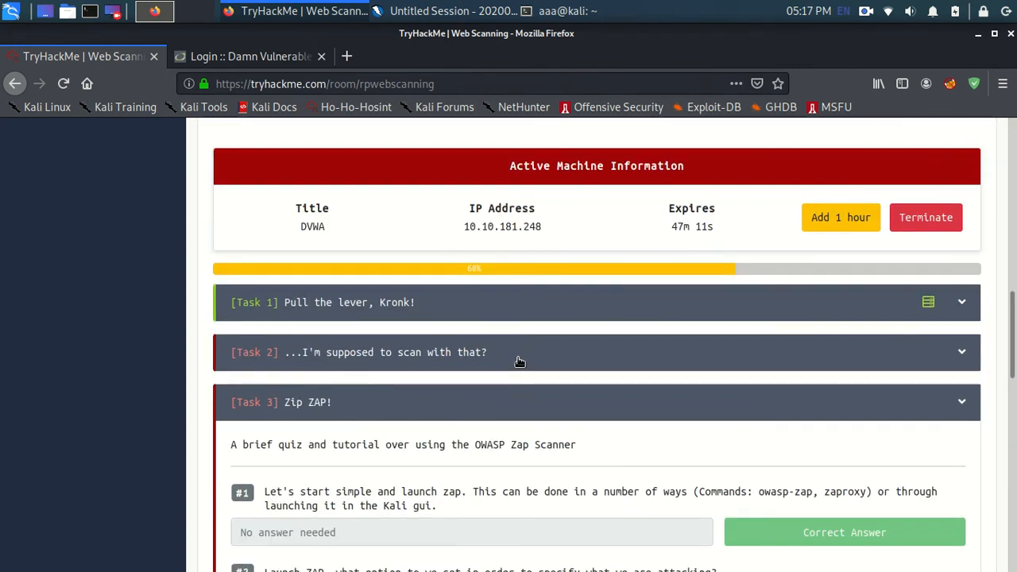
{"action": "left_click", "coordinate": [517, 358]}
{"action": "scroll", "coordinate": [461, 443], "scroll_direction": "down", "scroll_amount": 5}
{"action": "scroll", "coordinate": [445, 429], "scroll_direction": "down", "scroll_amount": 3}
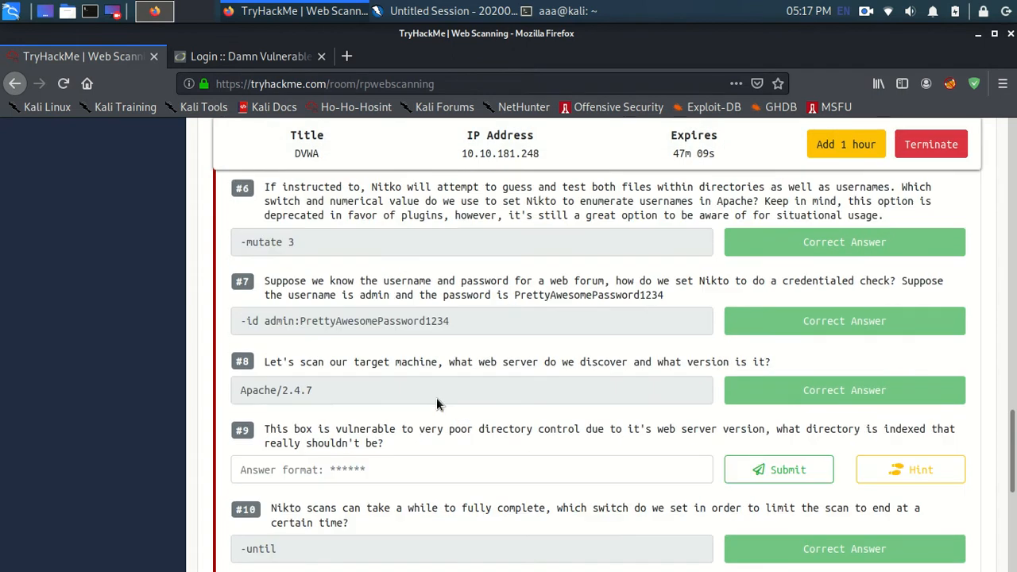
{"action": "left_click", "coordinate": [374, 391]}
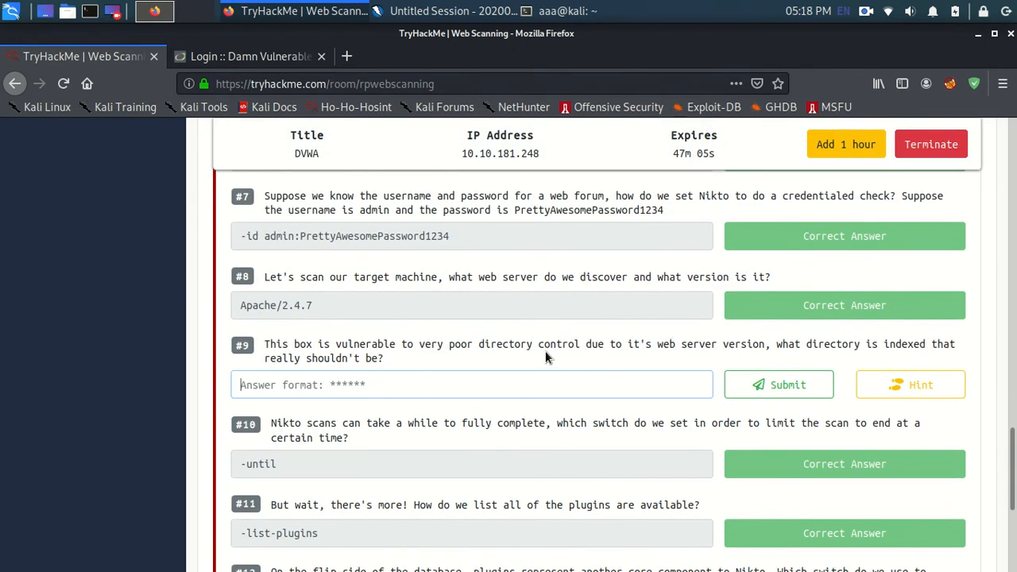
Step: Switch to the terminal and select the directory name "config/" in the Nikto scan output
{"action": "left_click", "coordinate": [551, 9]}
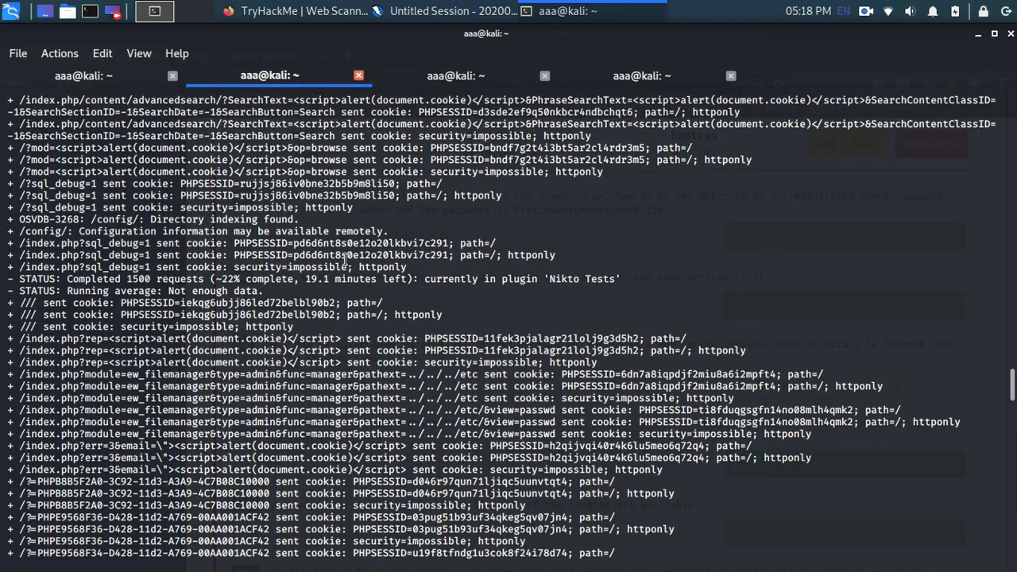
{"action": "scroll", "coordinate": [99, 260], "scroll_direction": "down", "scroll_amount": 10}
{"action": "scroll", "coordinate": [99, 262], "scroll_direction": "up", "scroll_amount": 9}
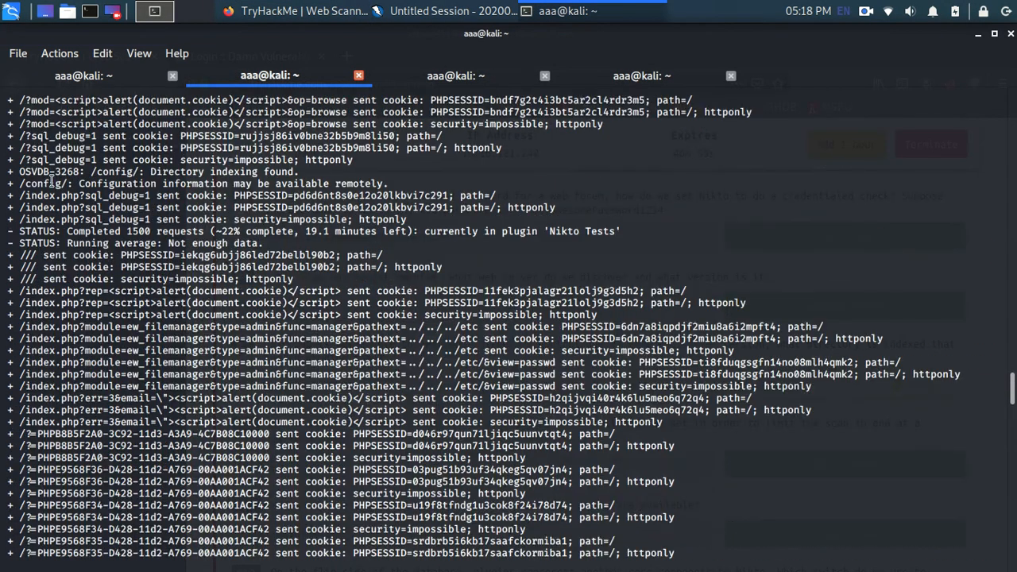
{"action": "double_click", "coordinate": [51, 183]}
{"action": "left_click", "coordinate": [51, 183]}
{"action": "triple_click", "coordinate": [121, 184]}
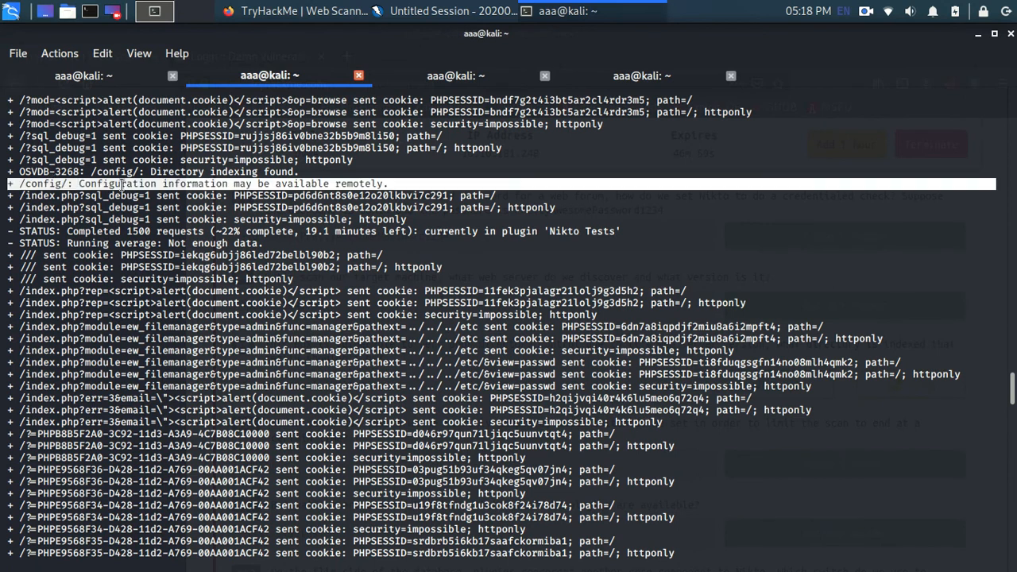
{"action": "left_click", "coordinate": [354, 182]}
{"action": "left_click_drag", "start_coordinate": [67, 184], "coordinate": [27, 188]}
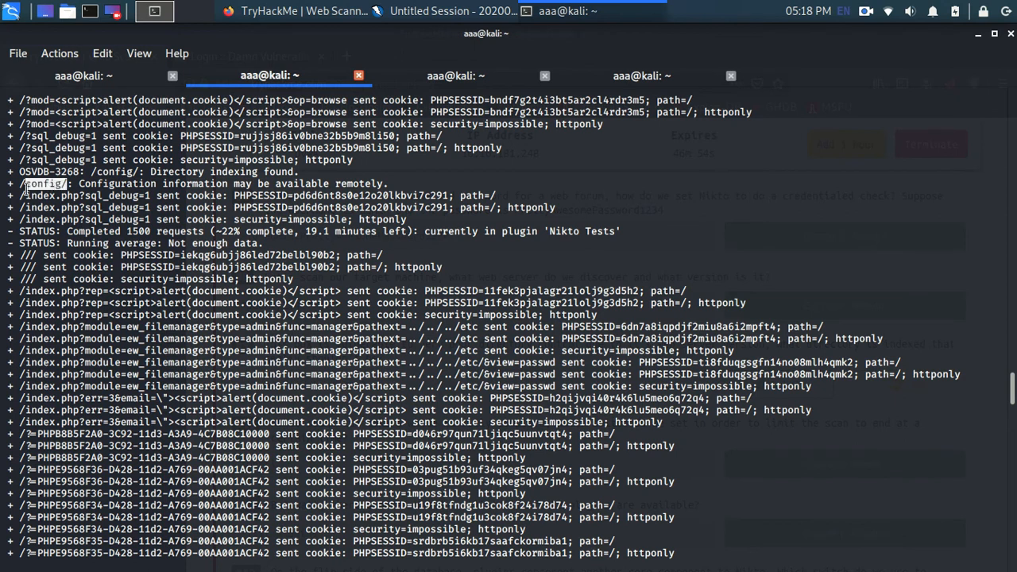
Step: Return to the TryHackMe room in Firefox and submit "config" as the answer to Task 2 question #9
{"action": "key", "text": "alt+Tab"}
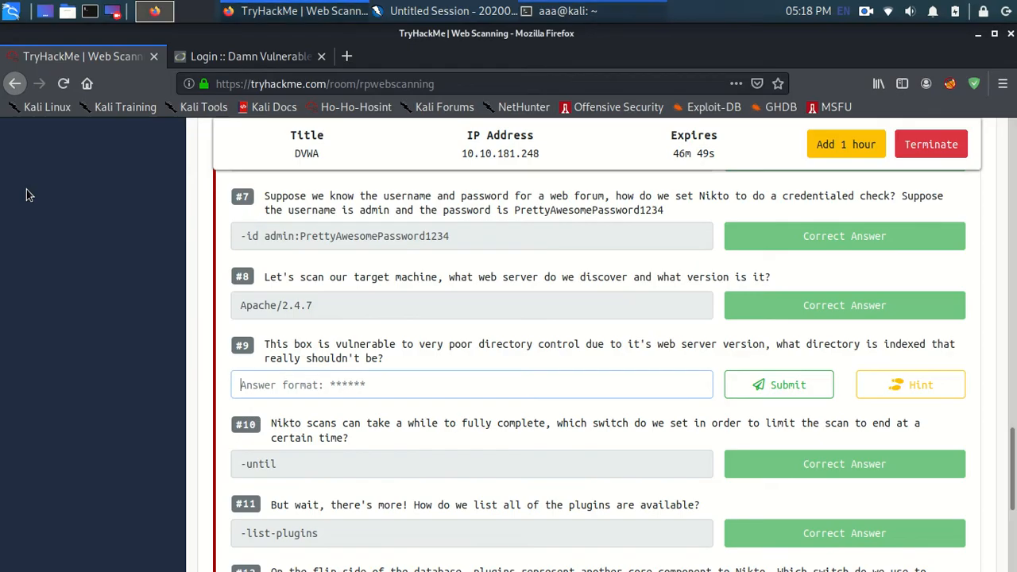
{"action": "middle_click", "coordinate": [315, 384]}
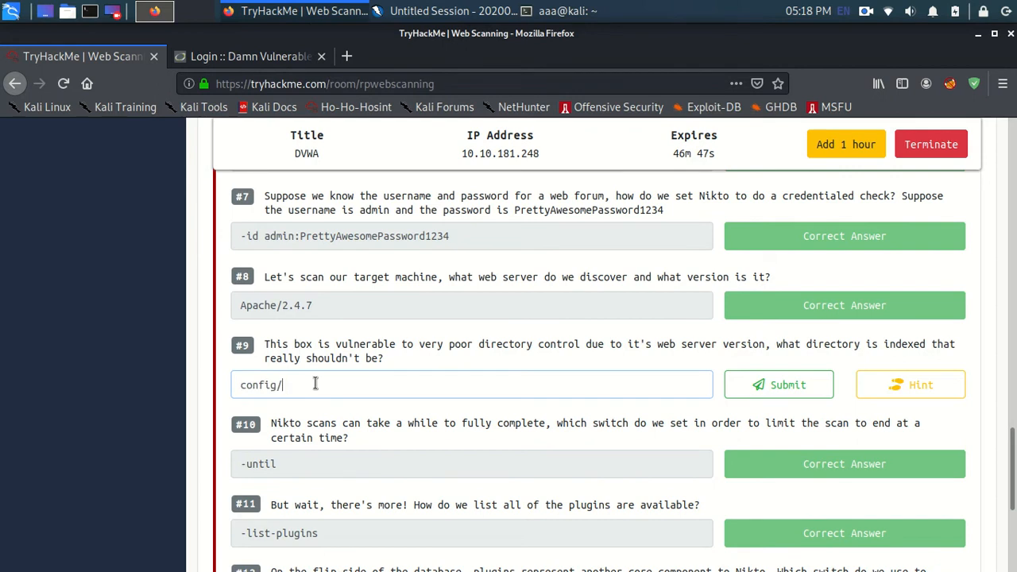
{"action": "key", "text": "Return"}
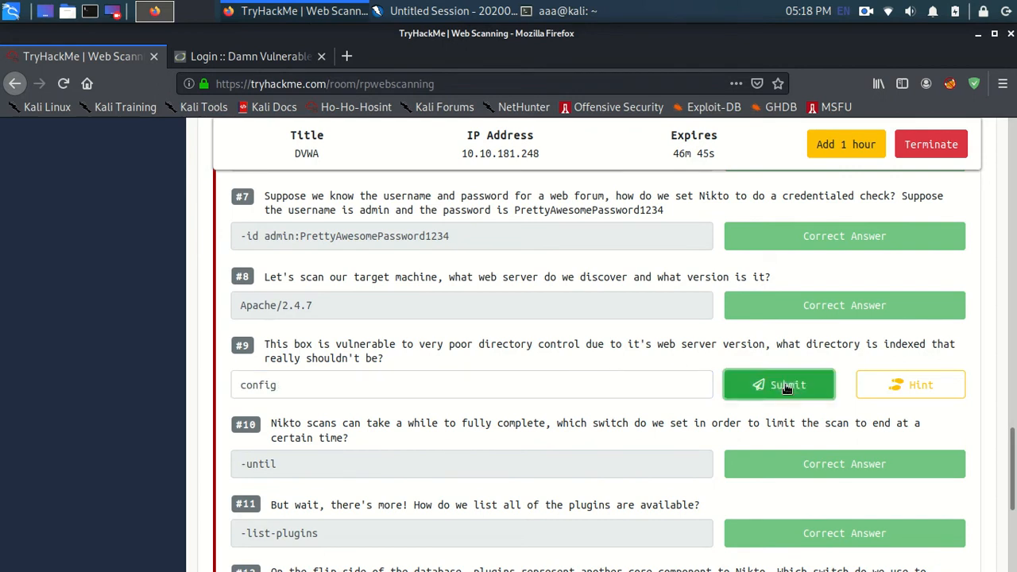
Step: Collapse Task 2 and expand Task 3, "Zip ZAP!", to reach its unanswered questions
{"action": "scroll", "coordinate": [576, 377], "scroll_direction": "up", "scroll_amount": 6}
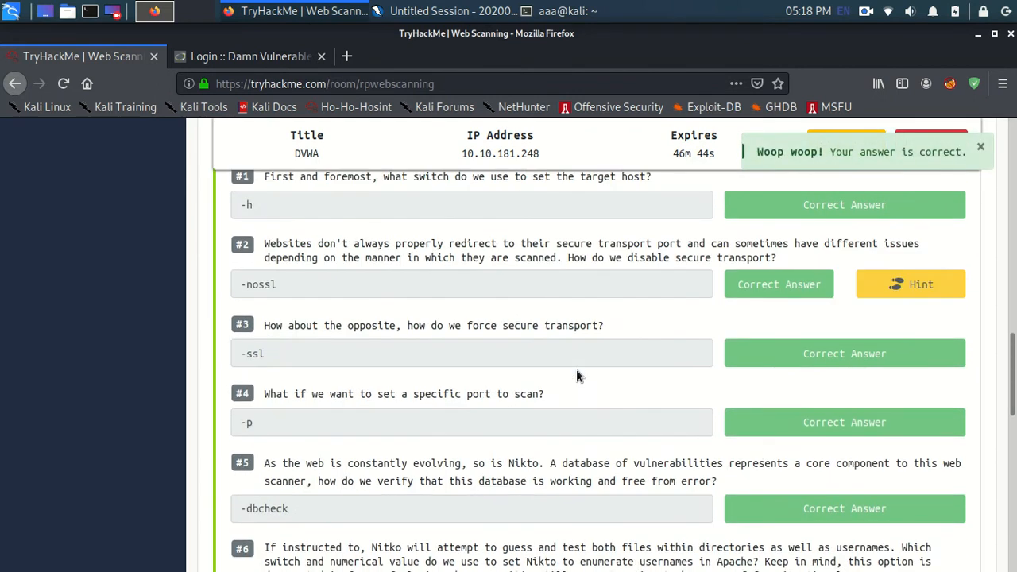
{"action": "scroll", "coordinate": [566, 436], "scroll_direction": "up", "scroll_amount": 3}
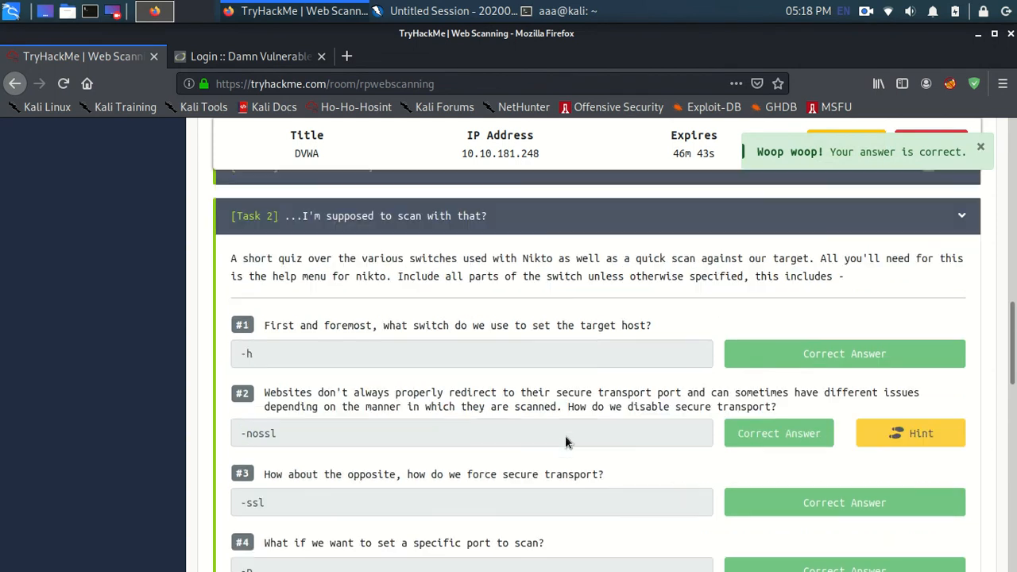
{"action": "left_click", "coordinate": [506, 218]}
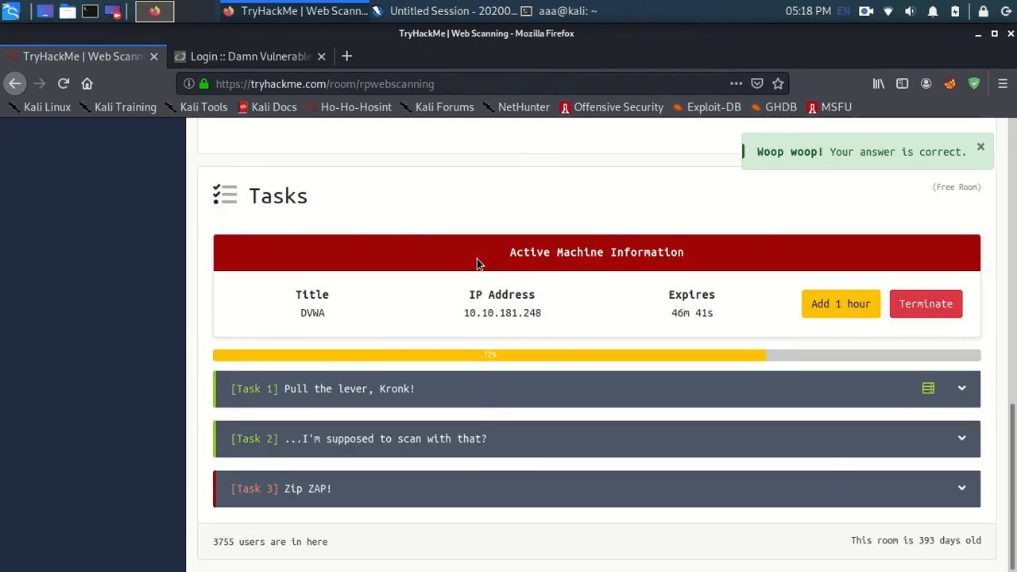
{"action": "left_click", "coordinate": [513, 490]}
{"action": "scroll", "coordinate": [512, 490], "scroll_direction": "down", "scroll_amount": 15}
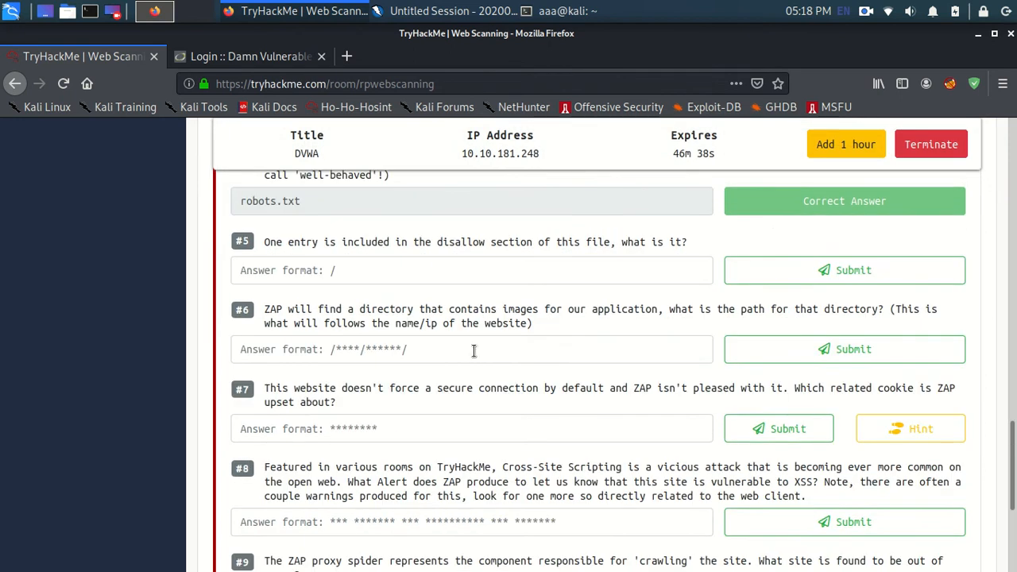
Step: Check the Disallow entry of robots.txt in ZAP, then submit "/" as the answer to question #5 in Firefox
{"action": "left_click", "coordinate": [472, 270]}
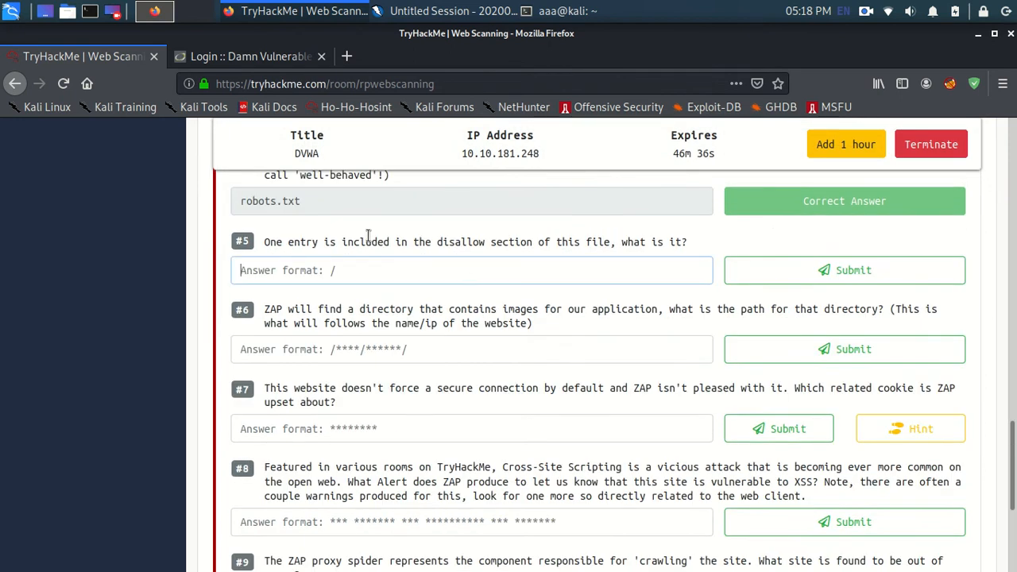
{"action": "scroll", "coordinate": [409, 247], "scroll_direction": "up", "scroll_amount": 1}
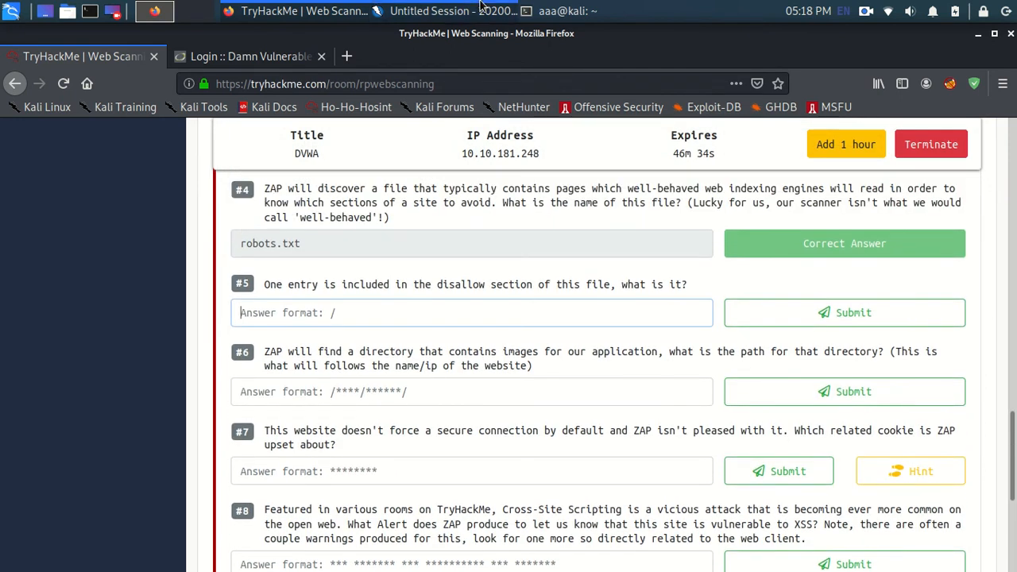
{"action": "left_click", "coordinate": [480, 10]}
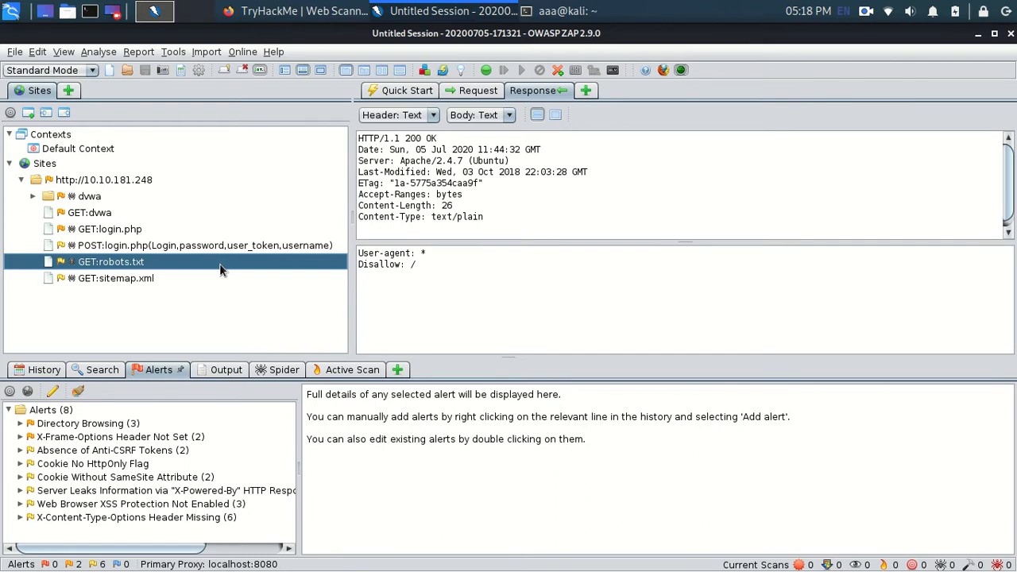
{"action": "key", "text": "alt+Tab"}
{"action": "key", "text": "alt+Tab"}
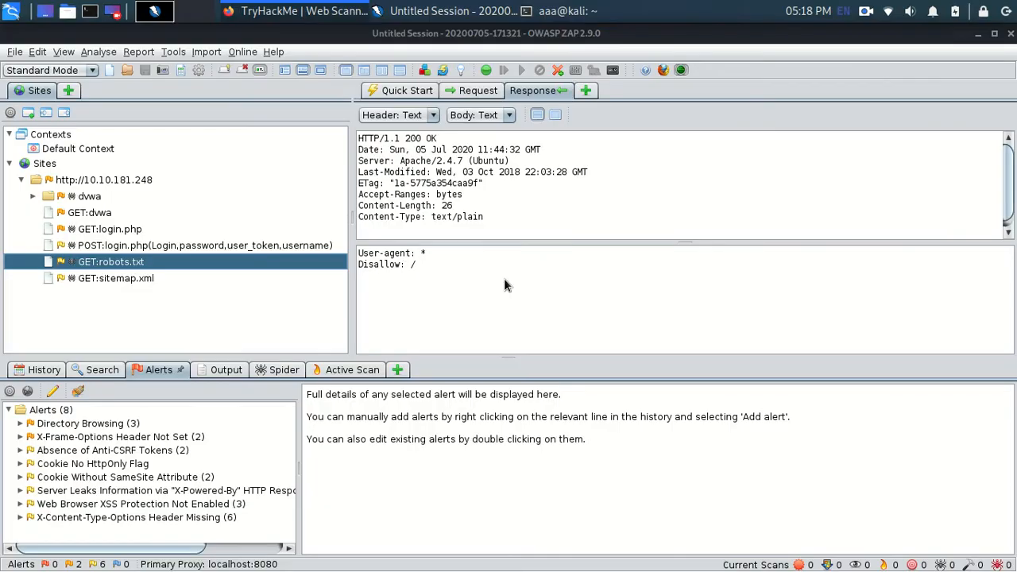
{"action": "key", "text": "alt+Tab"}
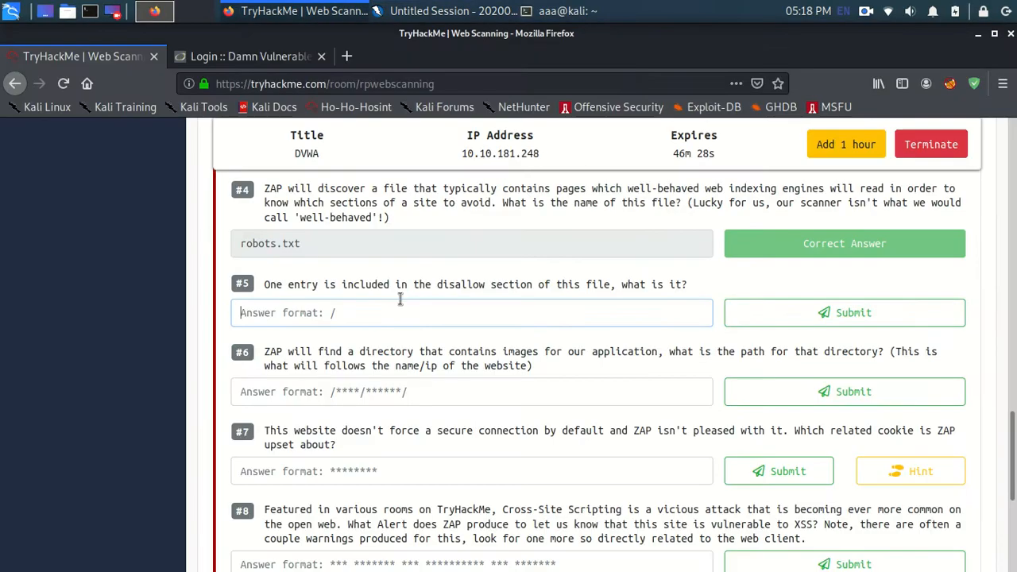
{"action": "left_click", "coordinate": [400, 305]}
{"action": "type", "text": "/"}
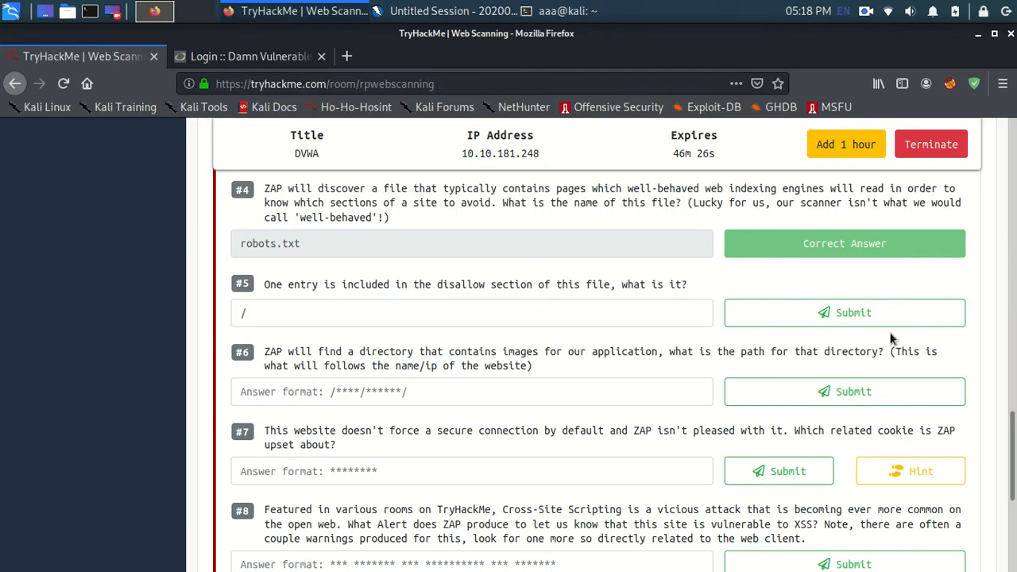
{"action": "left_click", "coordinate": [864, 315]}
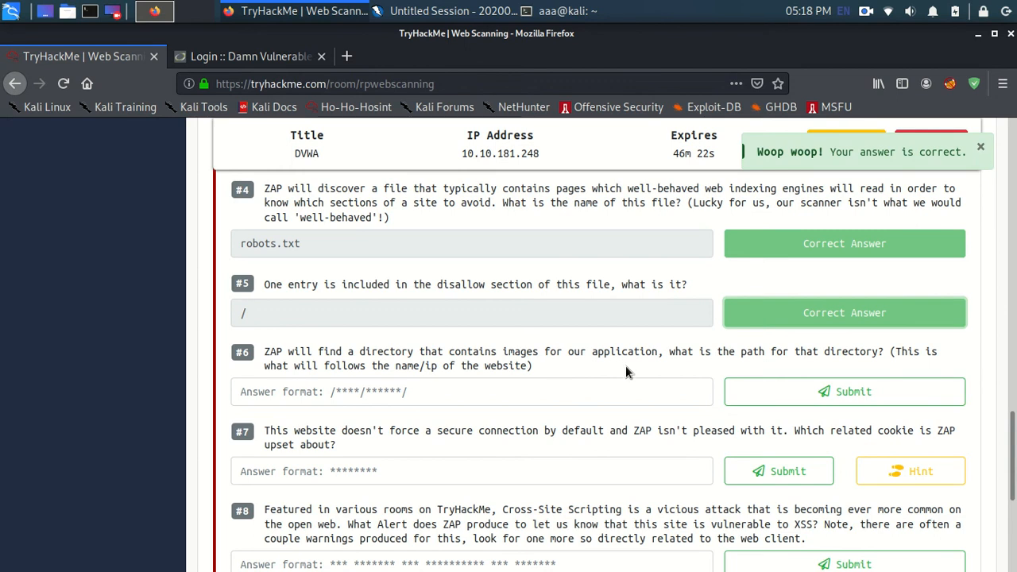
Step: Switch to ZAP and examine the spider's crawled URLs for the path of the application's images directory
{"action": "key", "text": "alt+Tab"}
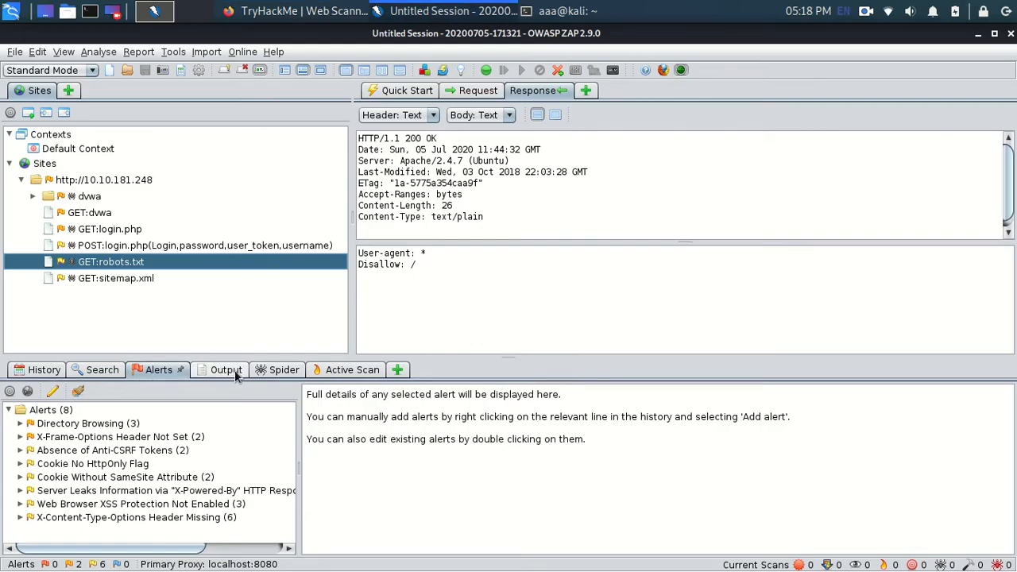
{"action": "left_click", "coordinate": [278, 371]}
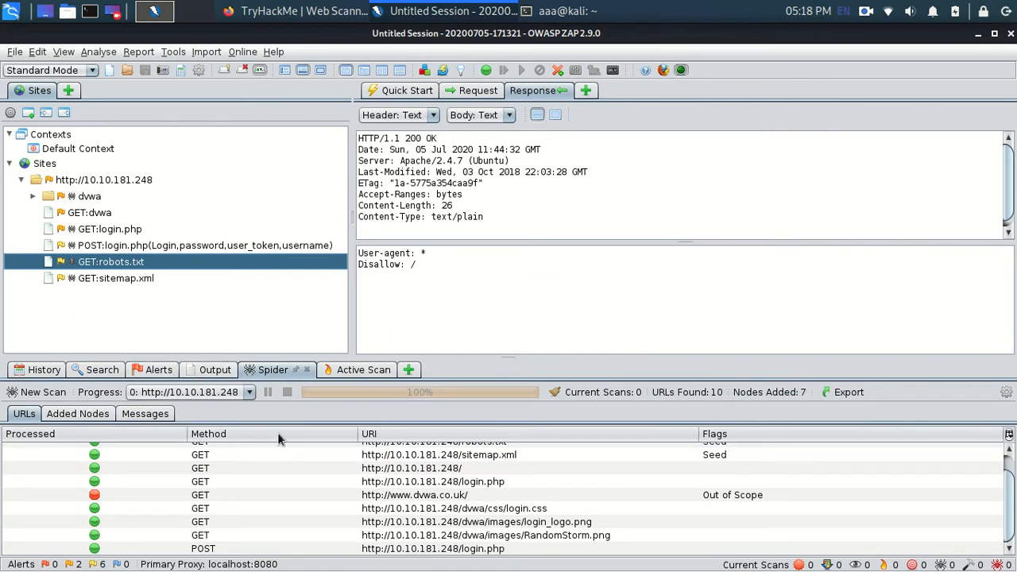
{"action": "scroll", "coordinate": [320, 481], "scroll_direction": "up", "scroll_amount": 2}
{"action": "scroll", "coordinate": [319, 481], "scroll_direction": "down", "scroll_amount": 2}
{"action": "left_click", "coordinate": [475, 522]}
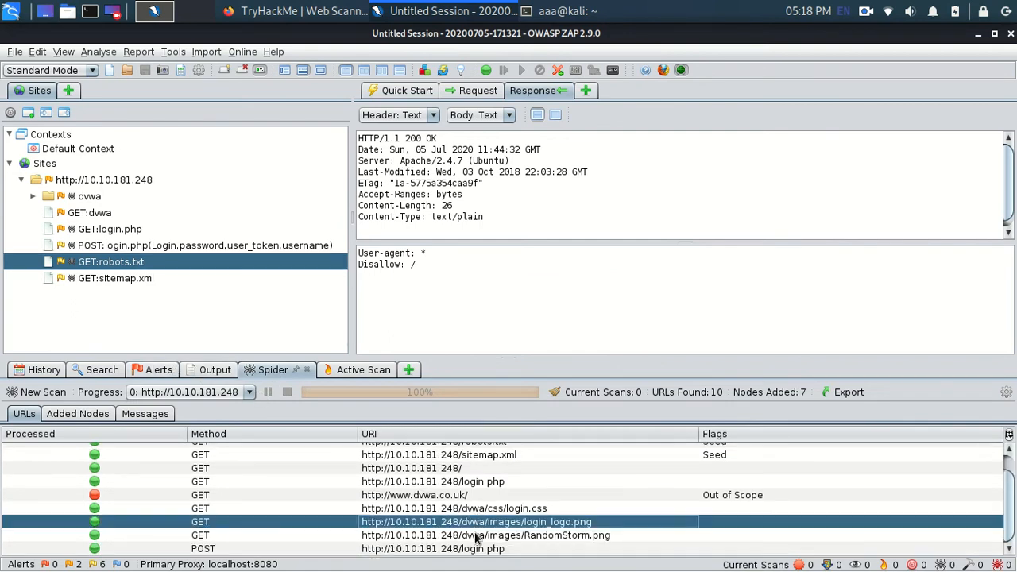
{"action": "left_click", "coordinate": [477, 536]}
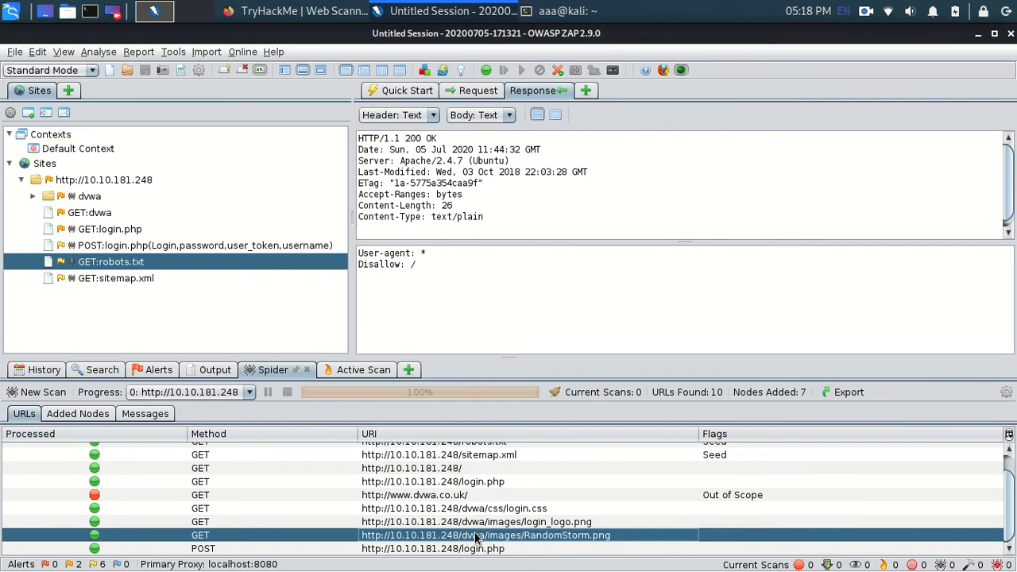
Step: Compare the image URLs in the spider results, then switch to Firefox and submit "/dvwa/images" as the answer to question #6
{"action": "left_click", "coordinate": [573, 525]}
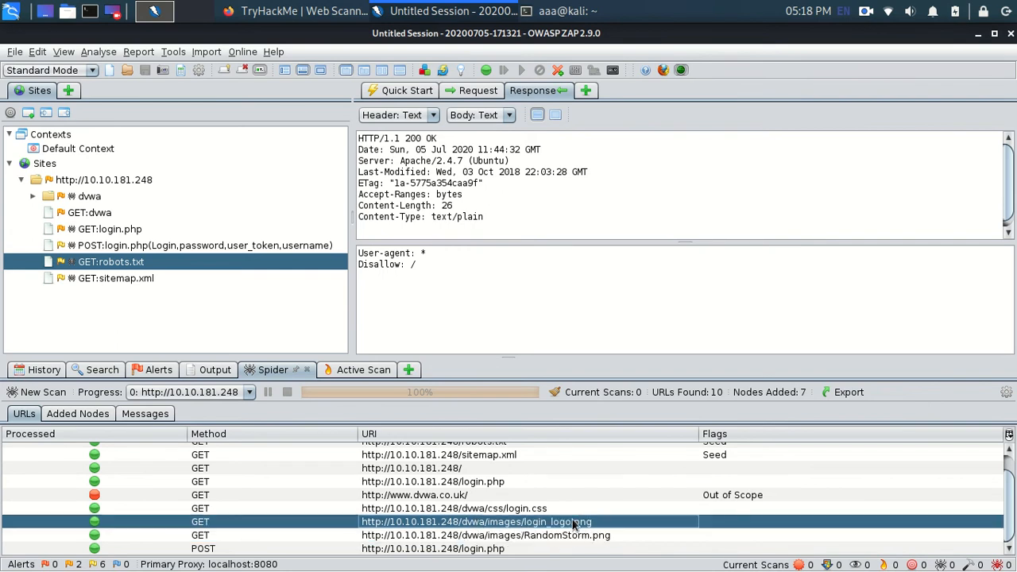
{"action": "left_click", "coordinate": [514, 537]}
{"action": "left_click", "coordinate": [483, 521]}
{"action": "key", "text": "alt+Tab"}
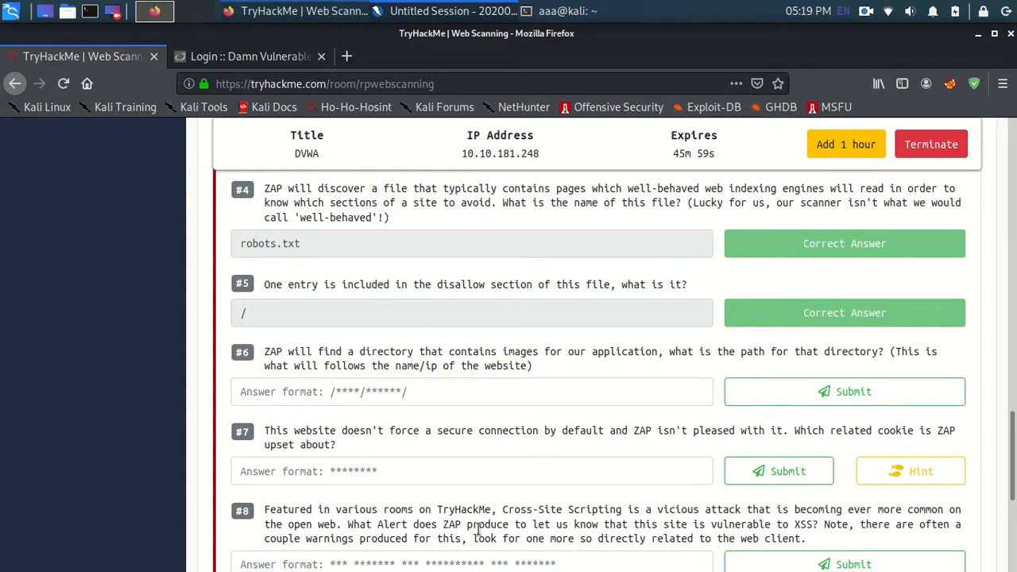
{"action": "left_click", "coordinate": [436, 397]}
{"action": "type", "text": "/"}
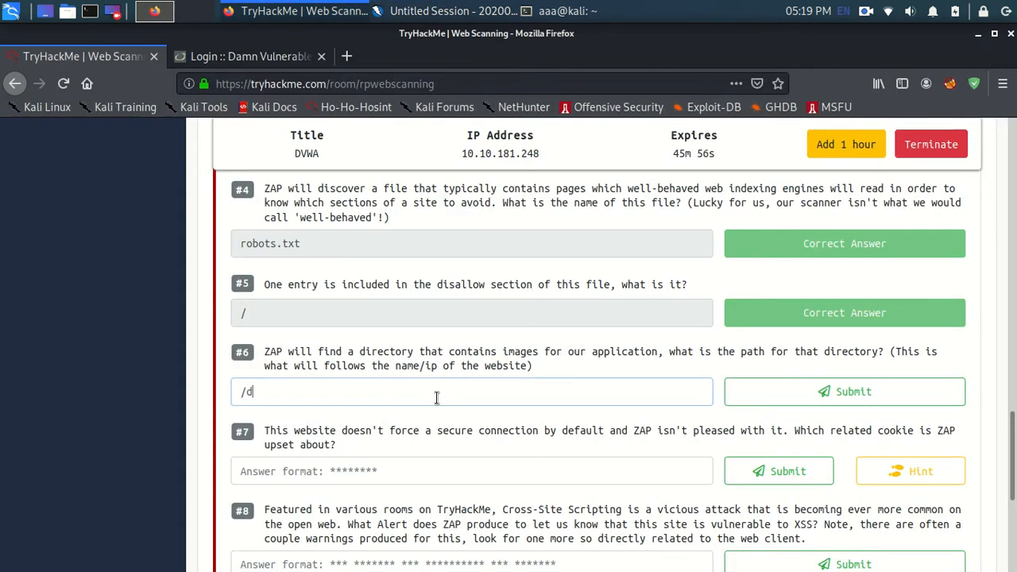
{"action": "type", "text": "dvwa/images"}
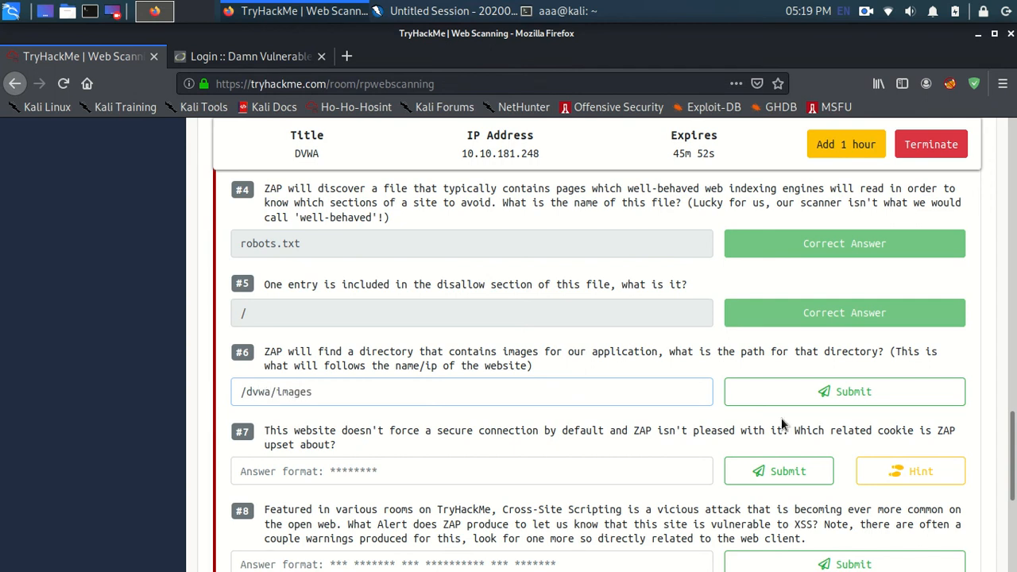
{"action": "left_click", "coordinate": [821, 397]}
{"action": "scroll", "coordinate": [527, 454], "scroll_direction": "down", "scroll_amount": 2}
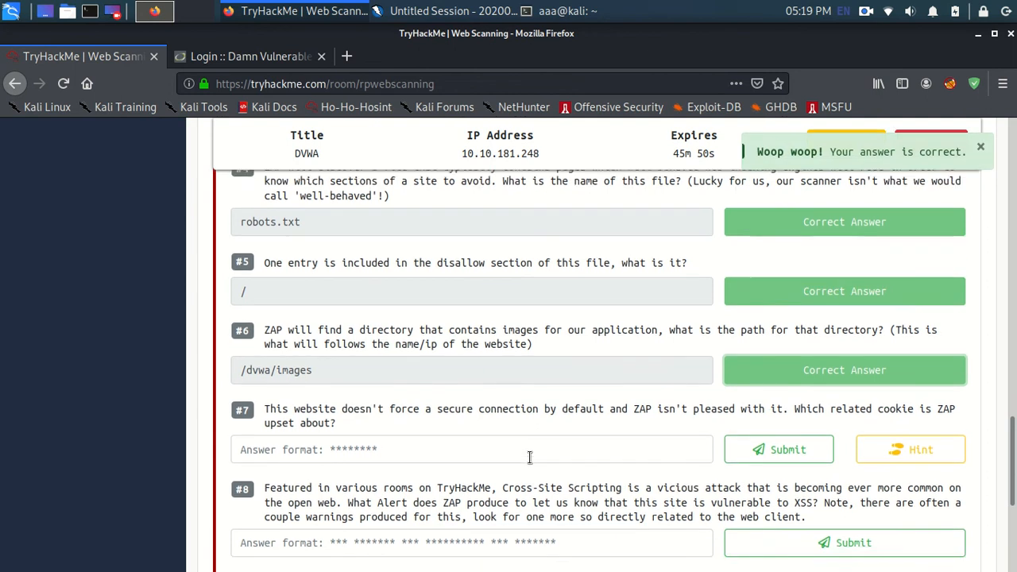
Step: For question #7, switch to ZAP and read the details and description of the "Cookie No HttpOnly Flag" alert
{"action": "left_click", "coordinate": [434, 386]}
{"action": "scroll", "coordinate": [371, 278], "scroll_direction": "down", "scroll_amount": 2}
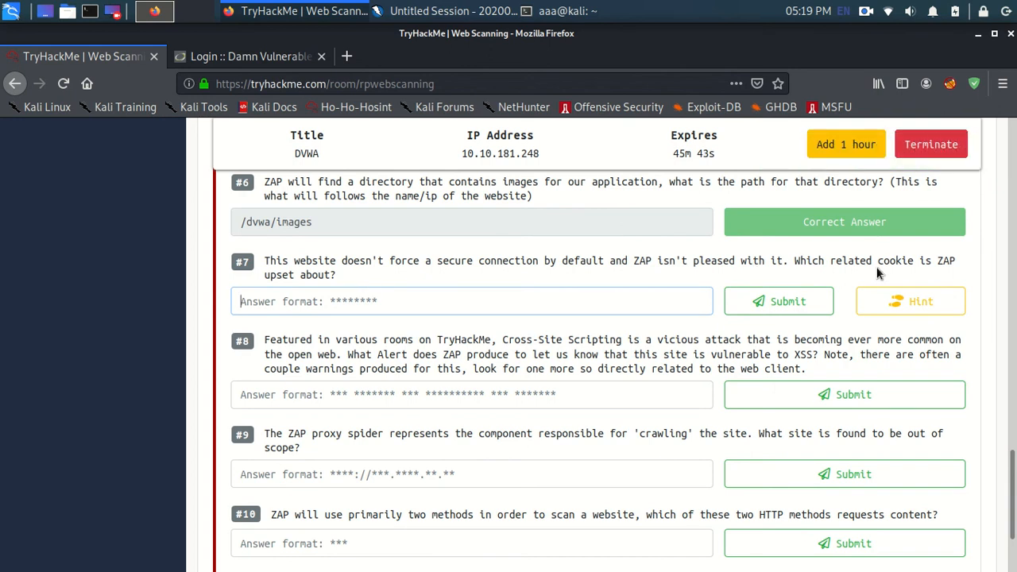
{"action": "key", "text": "alt+Tab"}
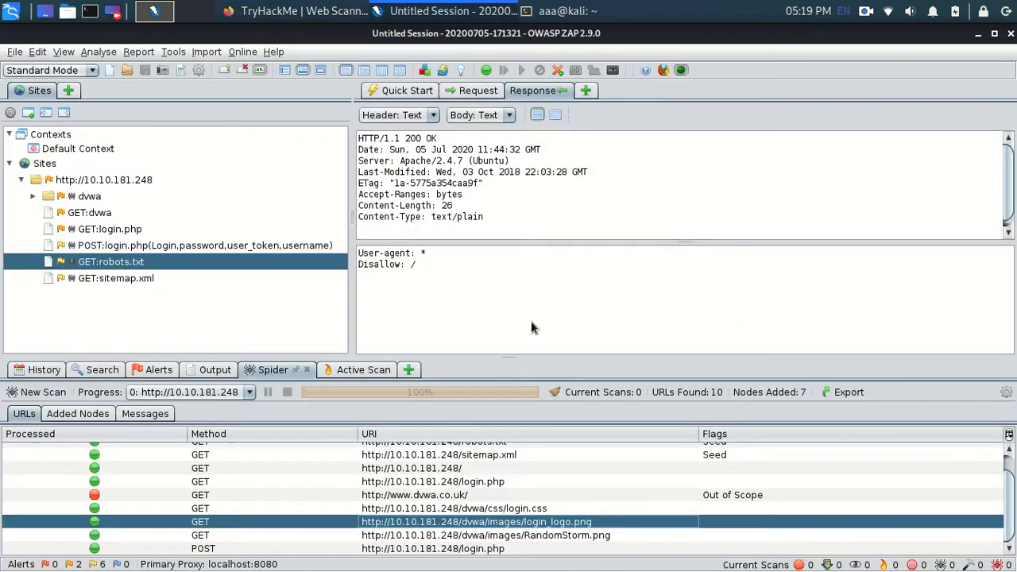
{"action": "left_click", "coordinate": [155, 370]}
{"action": "left_click", "coordinate": [96, 463]}
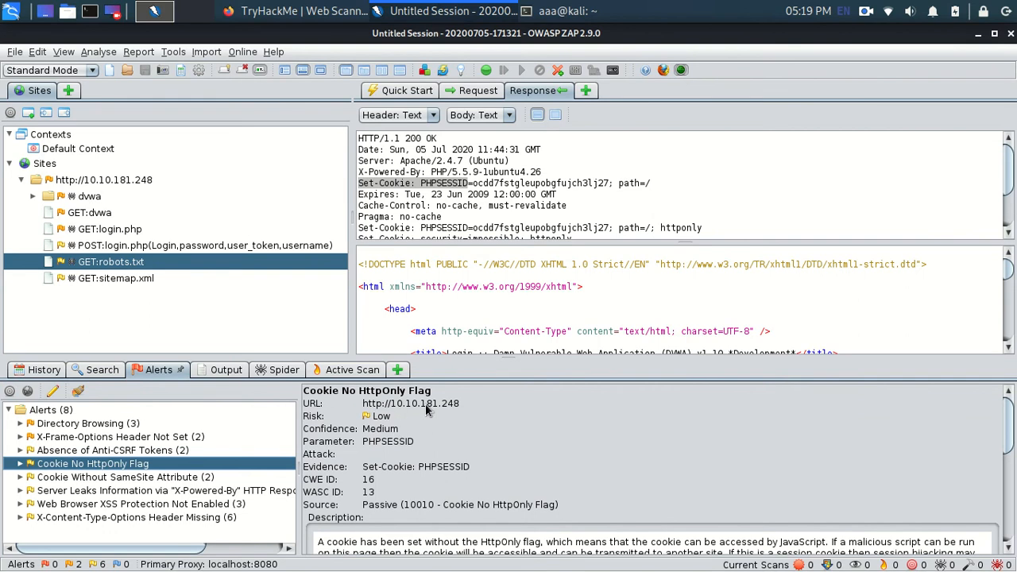
{"action": "scroll", "coordinate": [438, 464], "scroll_direction": "down", "scroll_amount": 3}
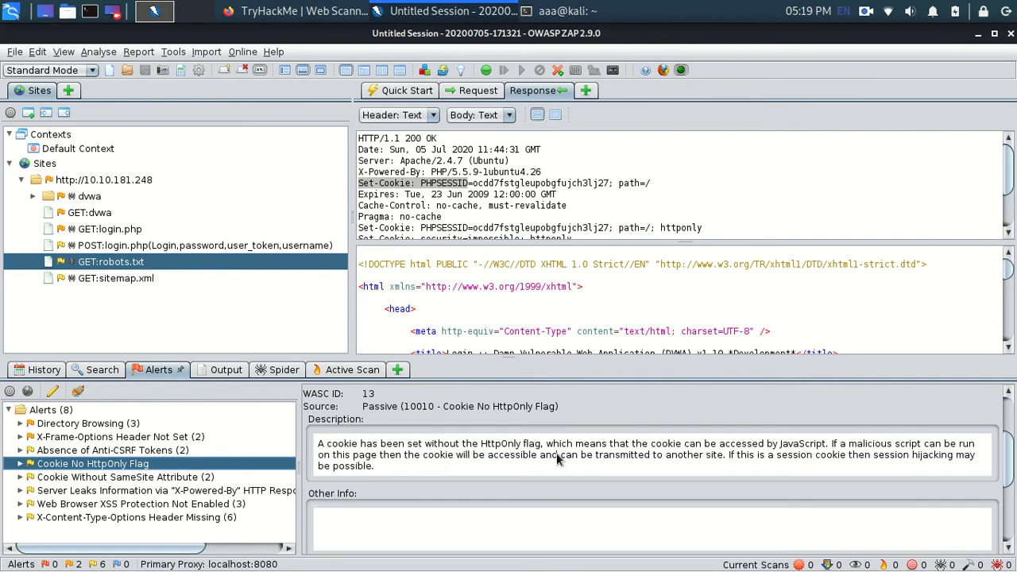
{"action": "left_click_drag", "start_coordinate": [650, 443], "coordinate": [828, 450]}
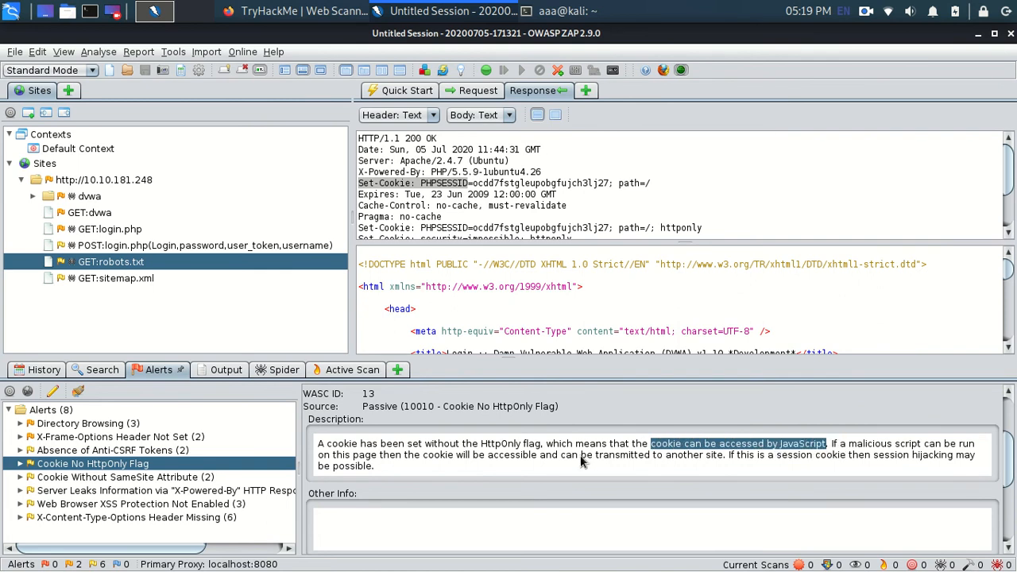
{"action": "left_click", "coordinate": [670, 469]}
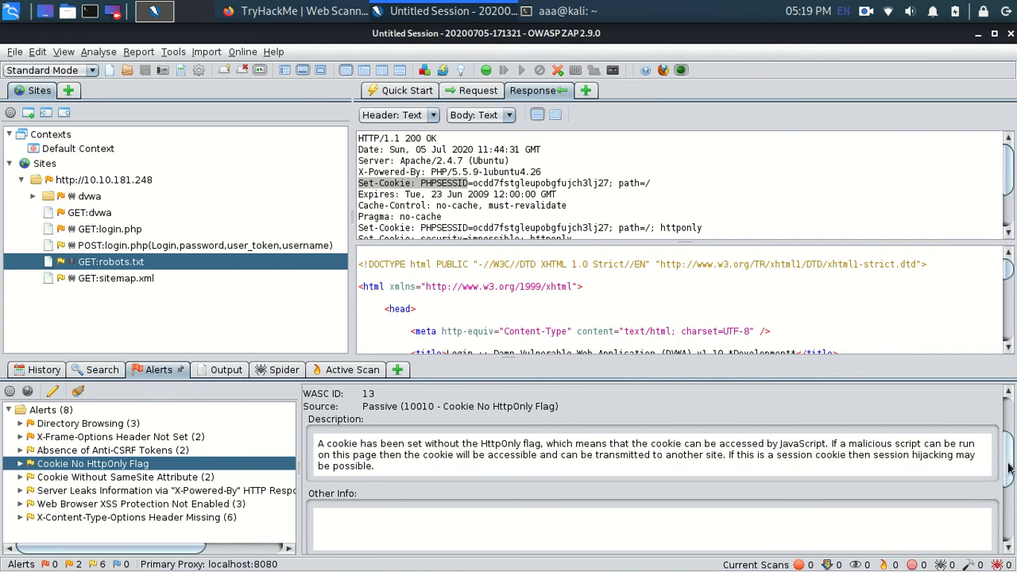
{"action": "left_click_drag", "start_coordinate": [1008, 465], "coordinate": [1007, 401]}
{"action": "left_click_drag", "start_coordinate": [433, 393], "coordinate": [347, 397]}
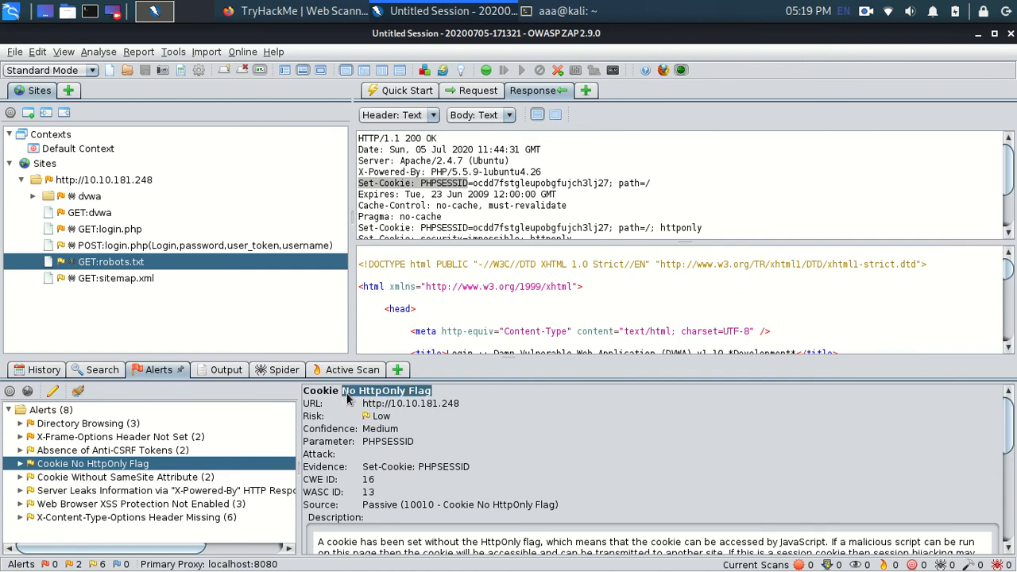
Step: Copy "HttpOnly" from the cookie alert's title in ZAP and submit it in Firefox as the answer to question #7
{"action": "key", "text": "alt+Tab"}
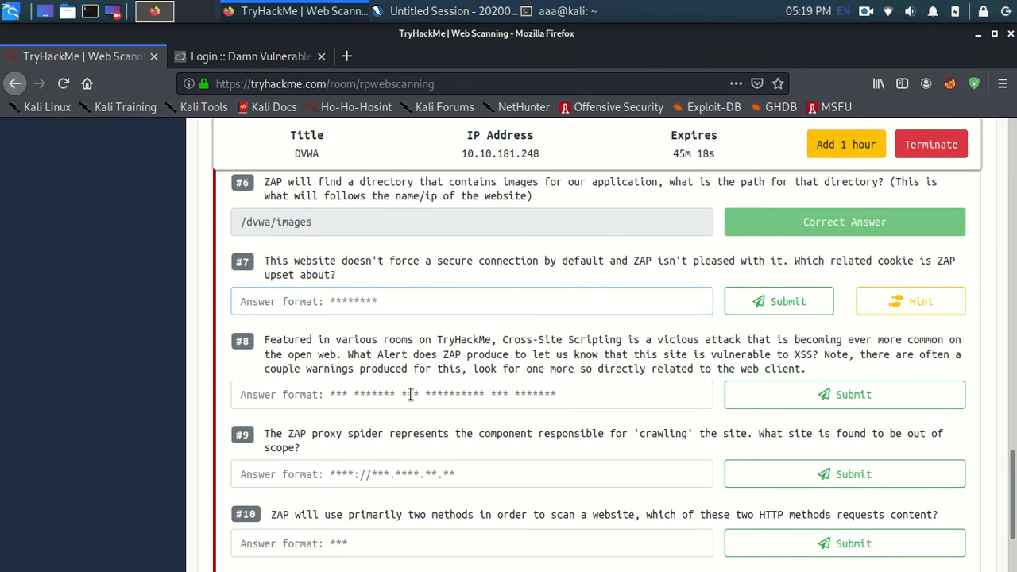
{"action": "key", "text": "alt+Tab"}
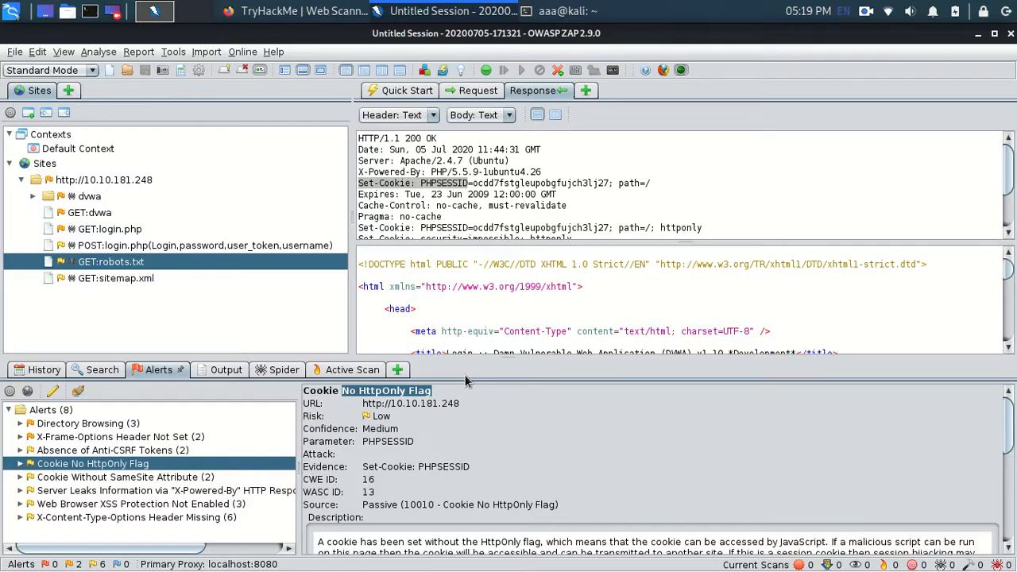
{"action": "left_click", "coordinate": [381, 396]}
{"action": "left_click_drag", "start_coordinate": [407, 395], "coordinate": [361, 398]}
{"action": "key", "text": "ctrl+c"}
{"action": "key", "text": "alt+Tab"}
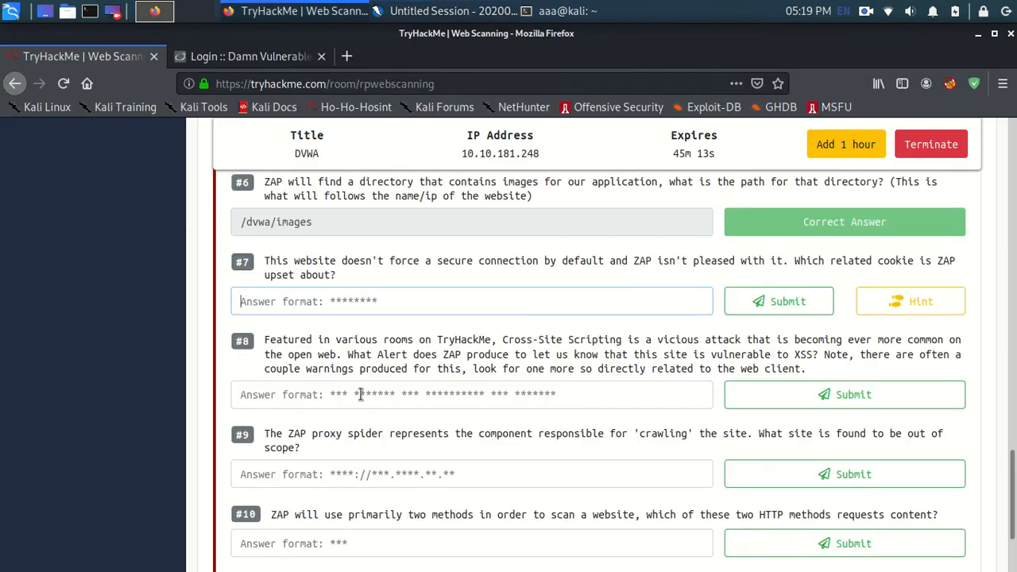
{"action": "key", "text": "ctrl+v"}
{"action": "left_click", "coordinate": [760, 302]}
Step: Switch to the terminal and examine the Nikto scan outputs and the ZAP log for cookie and header findings
{"action": "key", "text": "alt+Tab"}
{"action": "left_click", "coordinate": [556, 11]}
{"action": "scroll", "coordinate": [363, 374], "scroll_direction": "up", "scroll_amount": 15}
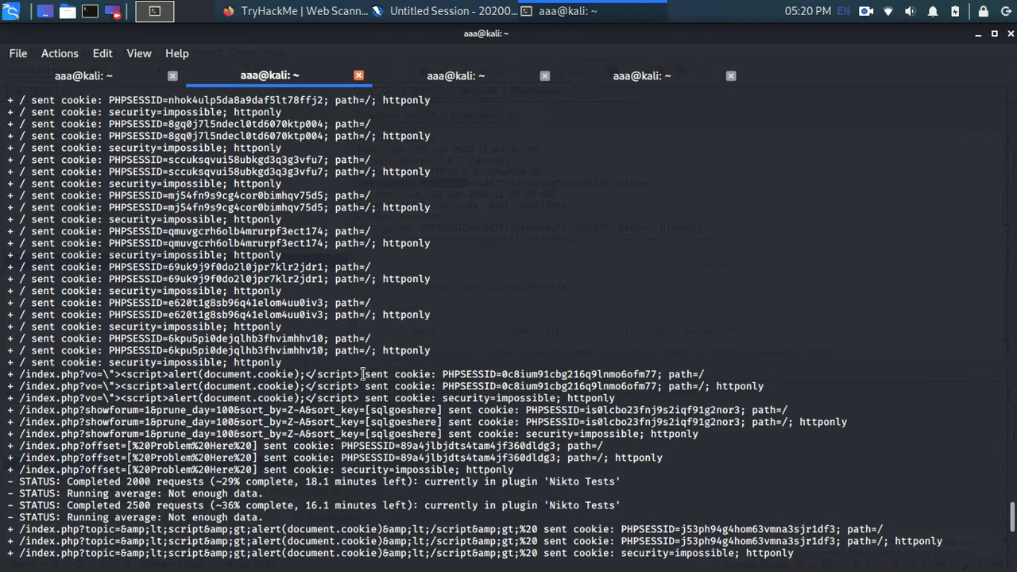
{"action": "left_click", "coordinate": [669, 78]}
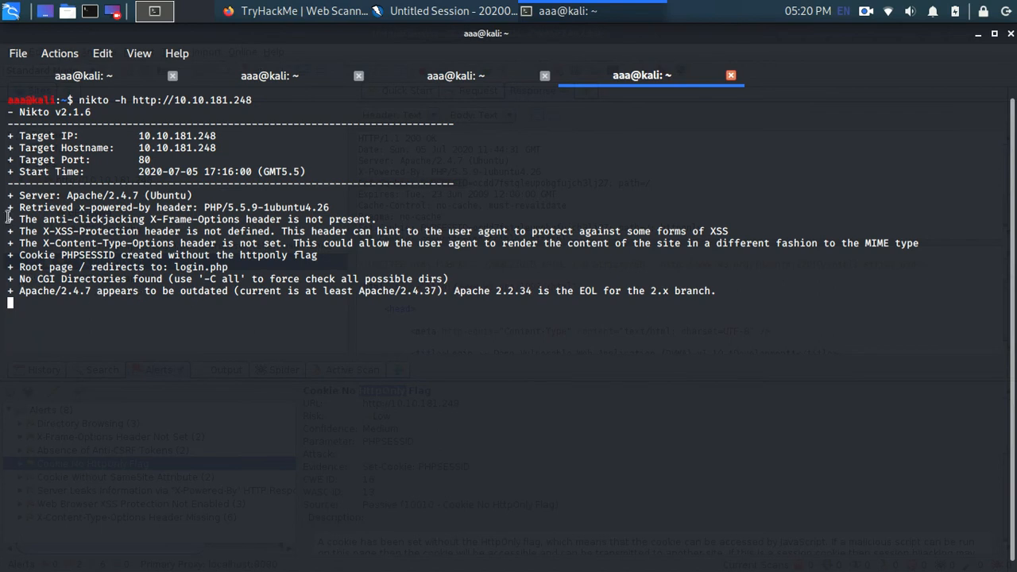
{"action": "left_click_drag", "start_coordinate": [8, 193], "coordinate": [96, 352]}
{"action": "left_click", "coordinate": [101, 350]}
{"action": "left_click", "coordinate": [462, 82]}
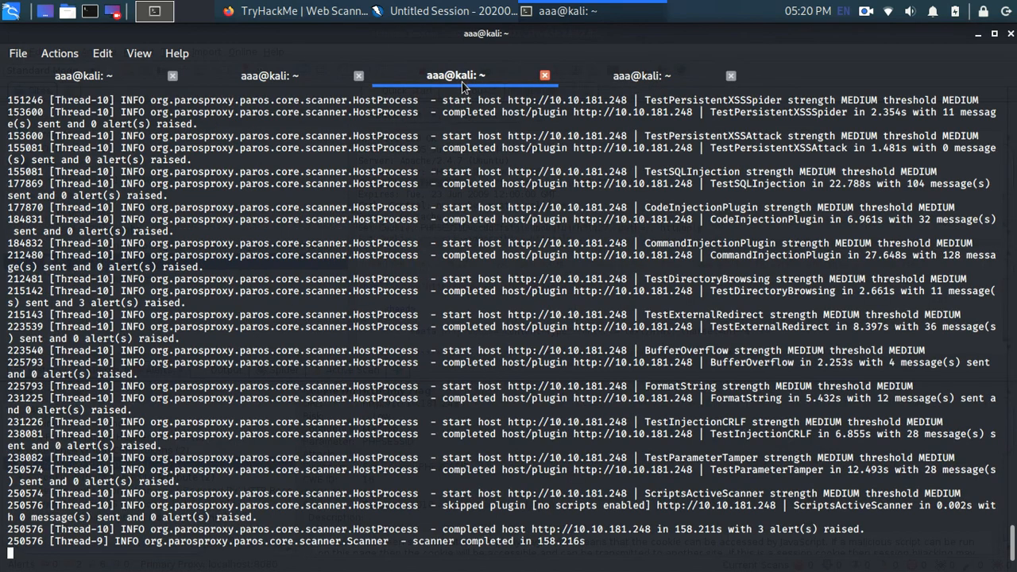
{"action": "left_click", "coordinate": [296, 78]}
{"action": "left_click", "coordinate": [628, 79]}
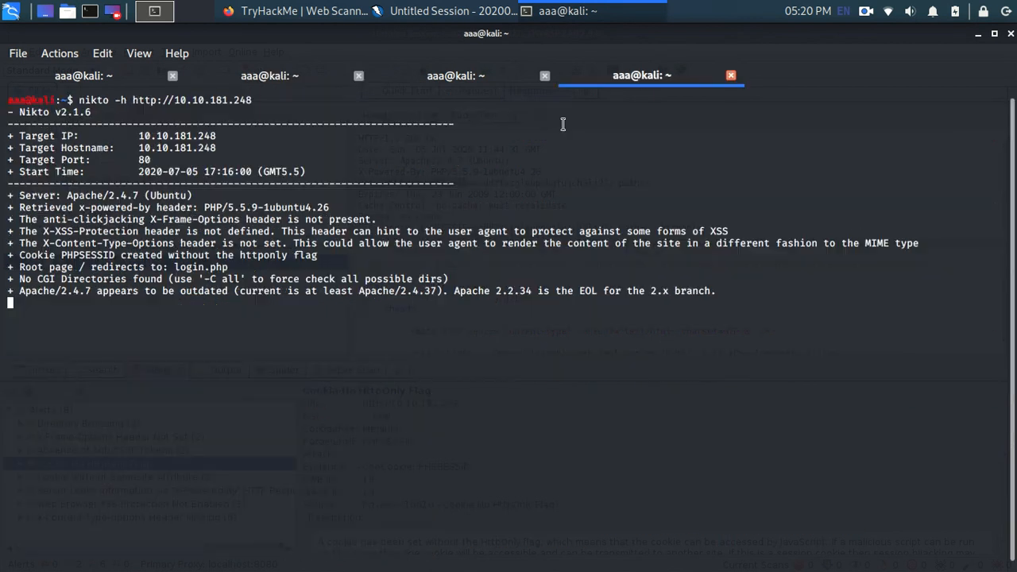
{"action": "left_click", "coordinate": [428, 84]}
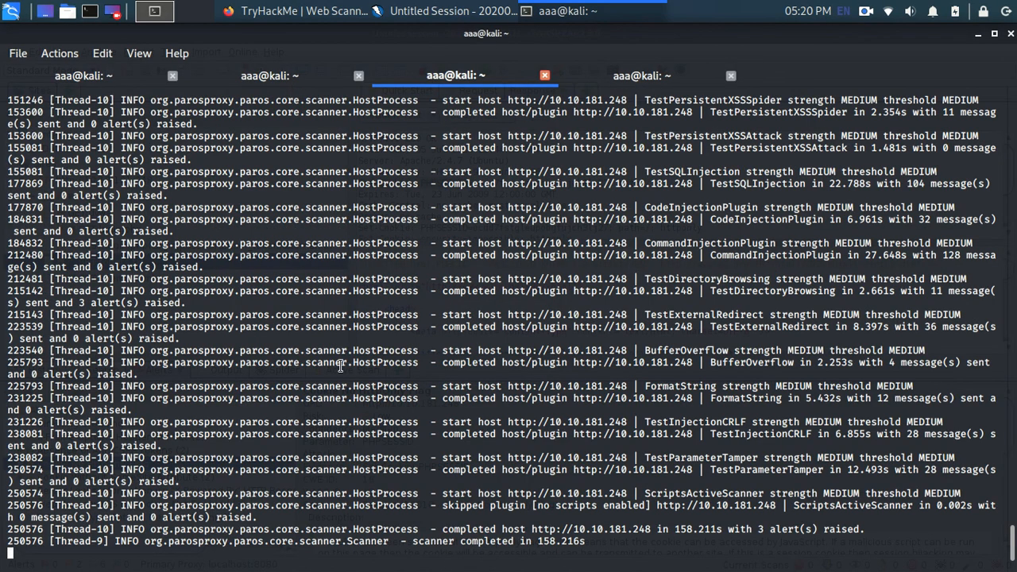
{"action": "scroll", "coordinate": [341, 366], "scroll_direction": "up", "scroll_amount": 20}
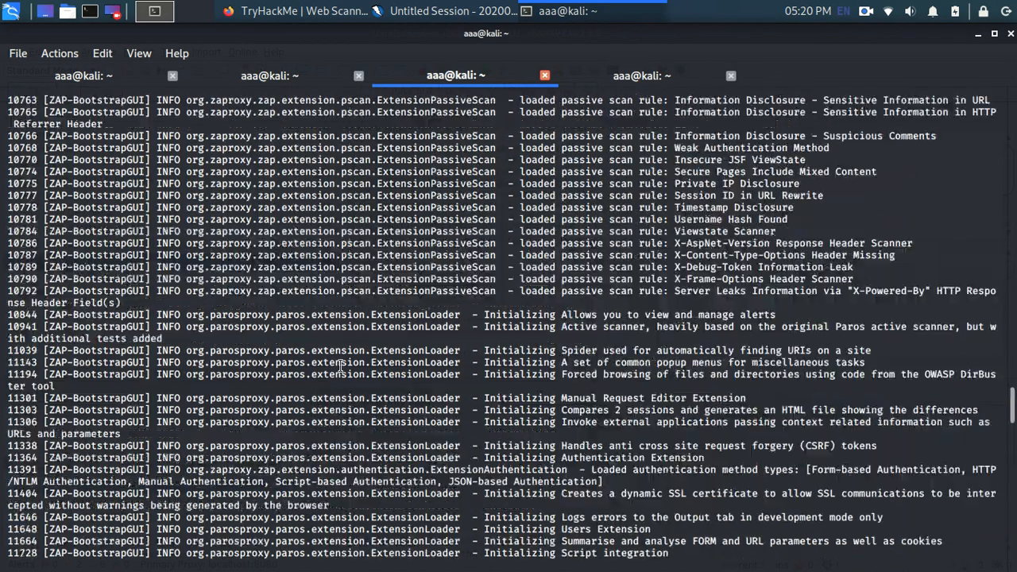
{"action": "scroll", "coordinate": [340, 365], "scroll_direction": "down", "scroll_amount": 20}
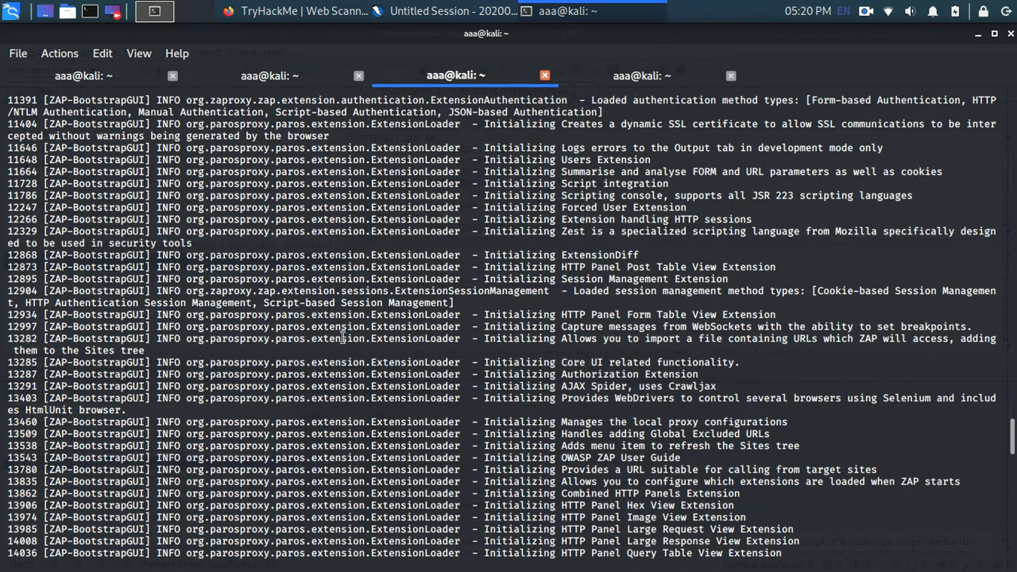
{"action": "left_click", "coordinate": [296, 75]}
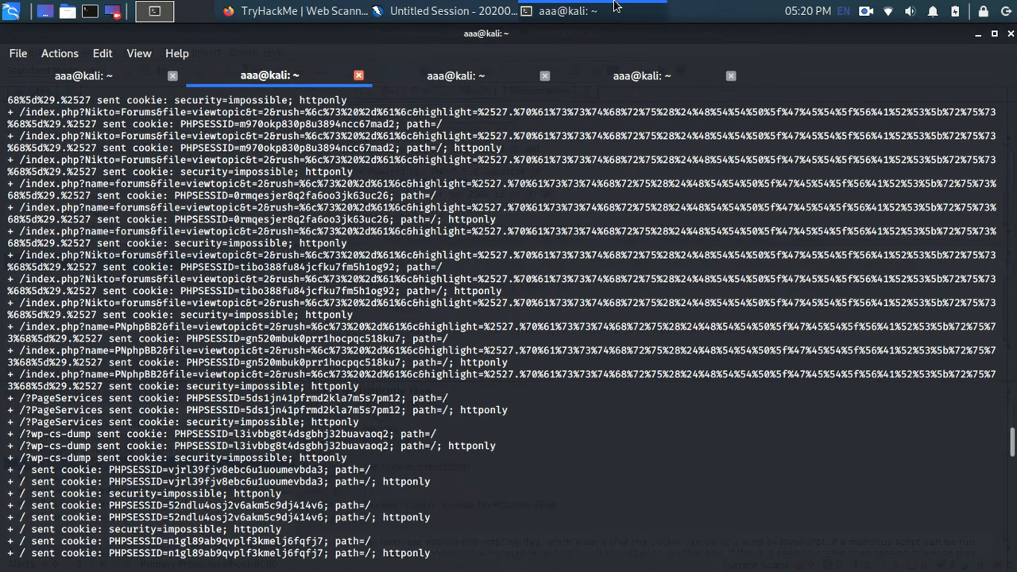
Step: Read question #8 in Firefox, copy the alert title "Web Browser XSS Protection Not Enabled" from ZAP, and submit it as the answer
{"action": "left_click", "coordinate": [472, 11]}
{"action": "left_click", "coordinate": [294, 11]}
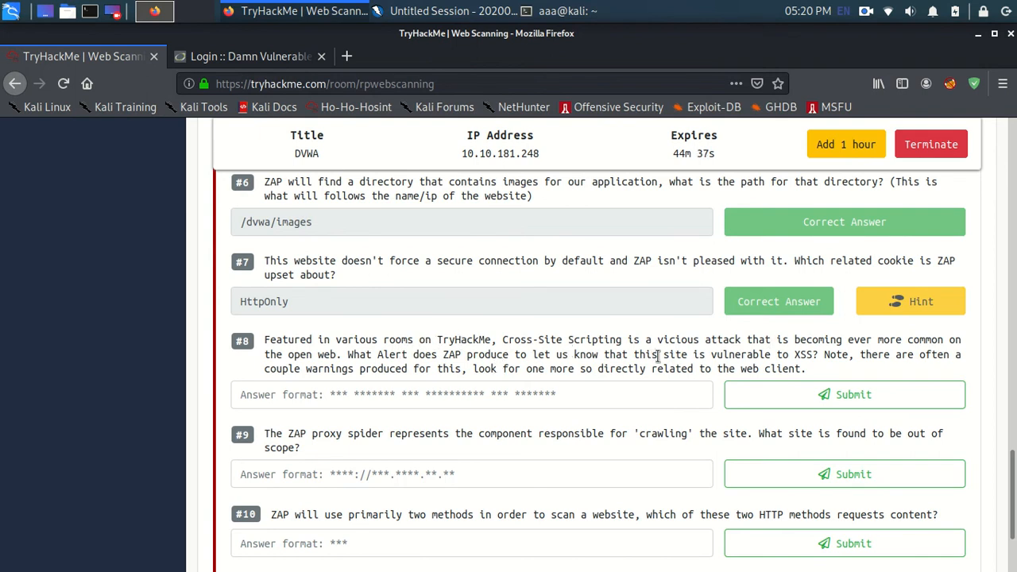
{"action": "left_click_drag", "start_coordinate": [709, 355], "coordinate": [820, 357]}
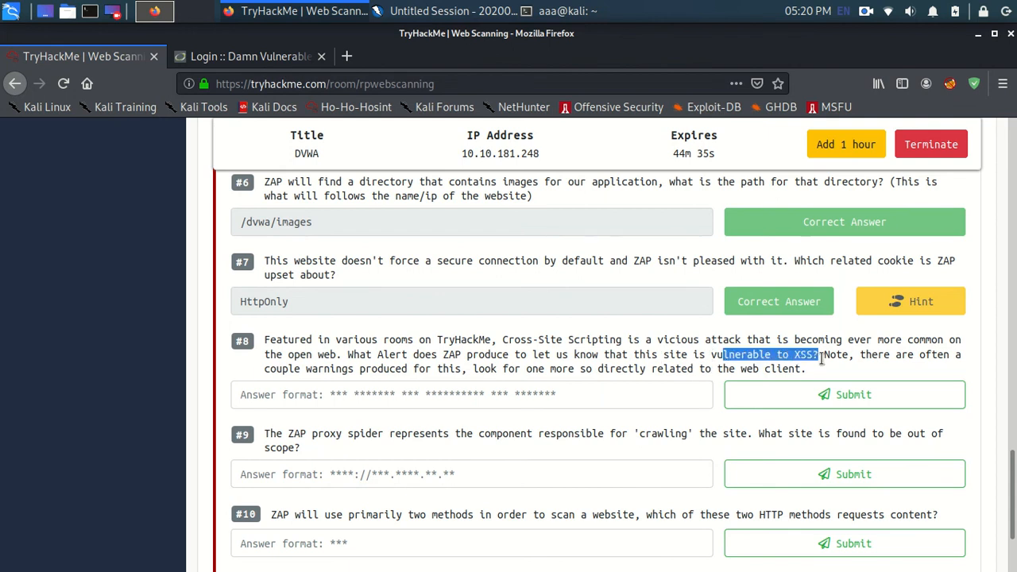
{"action": "left_click", "coordinate": [870, 369]}
{"action": "left_click_drag", "start_coordinate": [533, 371], "coordinate": [551, 373]}
{"action": "left_click", "coordinate": [587, 373]}
{"action": "left_click", "coordinate": [481, 10]}
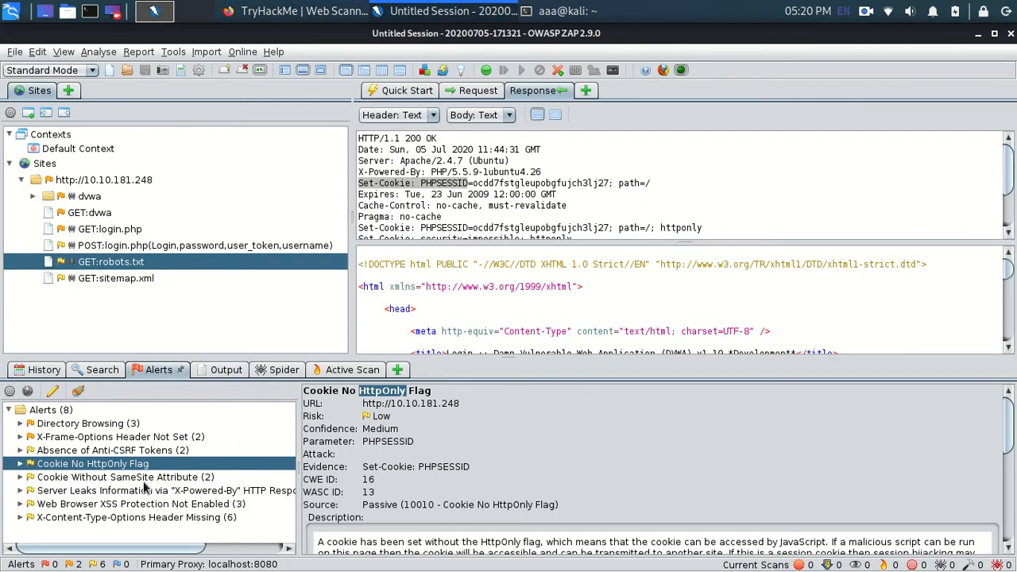
{"action": "left_click", "coordinate": [164, 505]}
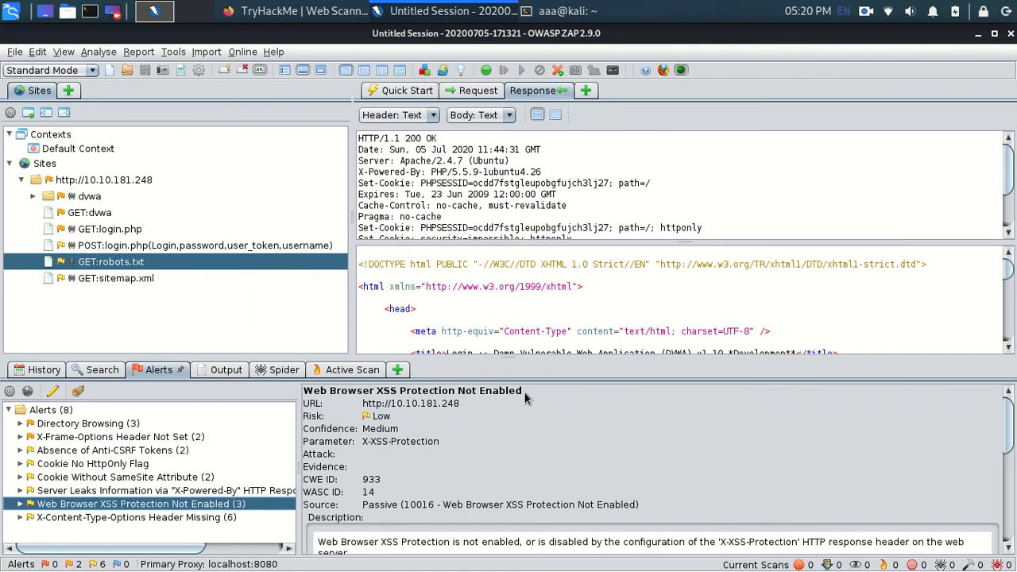
{"action": "left_click_drag", "start_coordinate": [521, 391], "coordinate": [302, 392]}
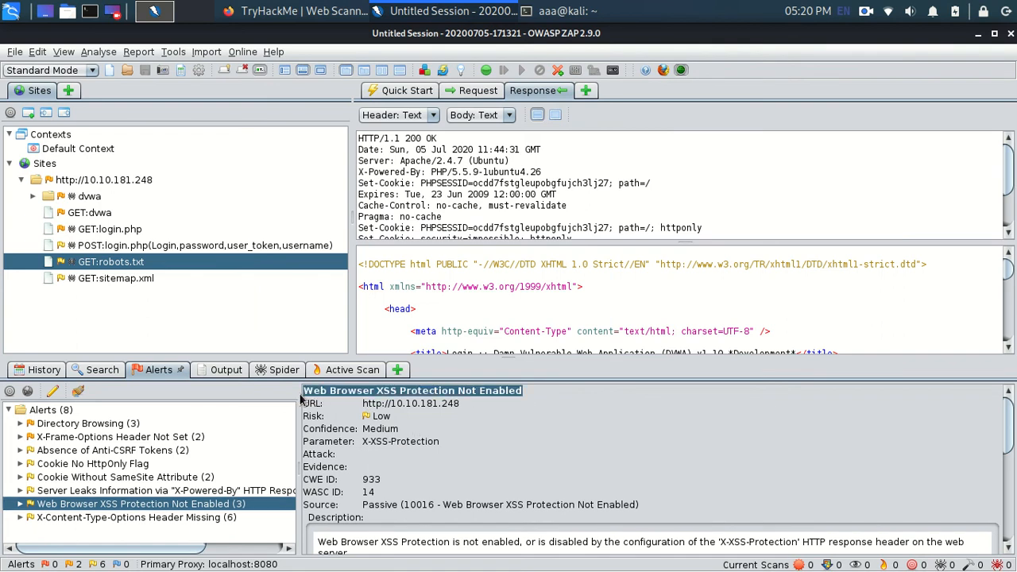
{"action": "key", "text": "alt+Tab"}
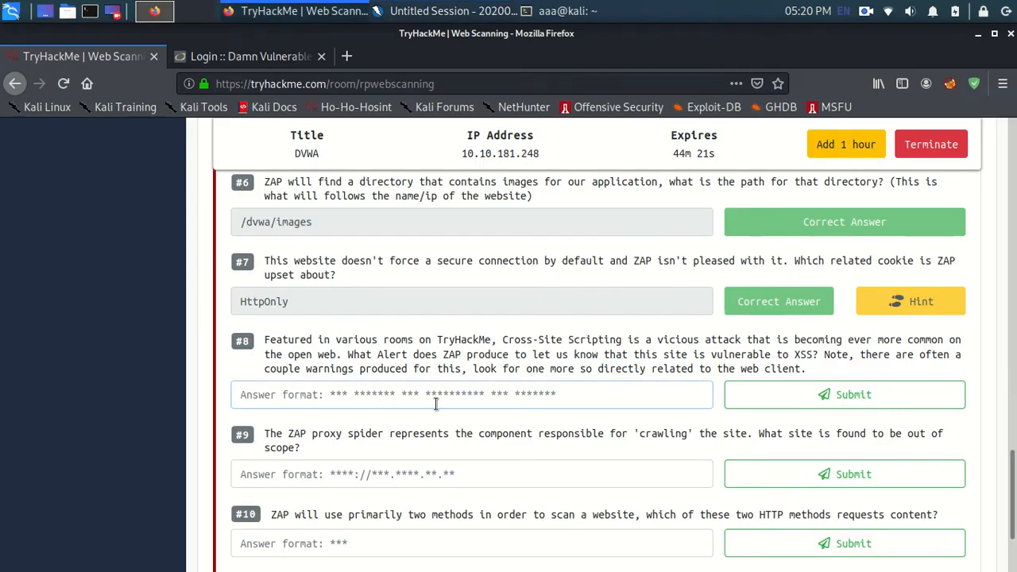
{"action": "key", "text": "ctrl+v"}
{"action": "key", "text": "Return"}
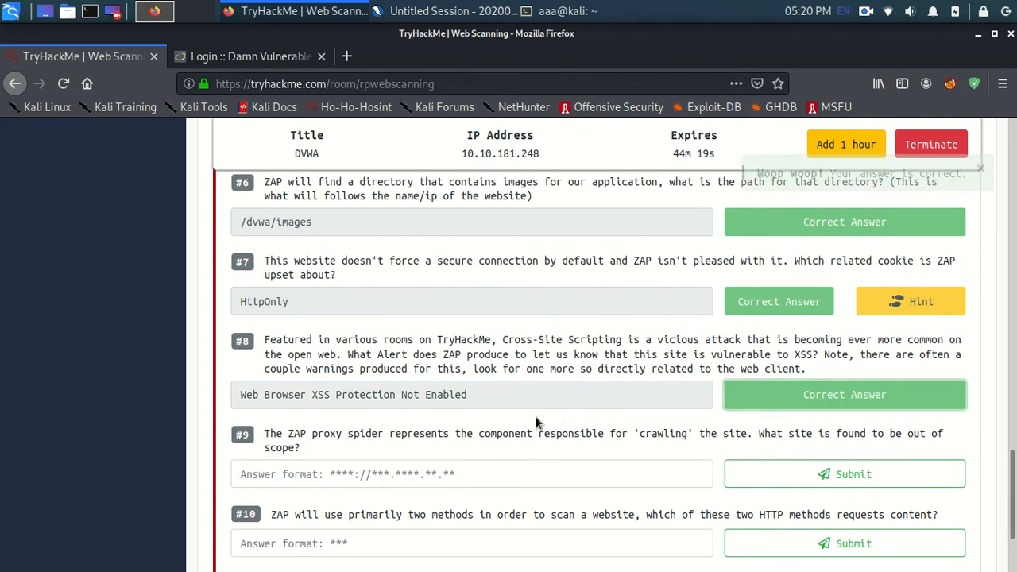
Step: For question #9, switch to ZAP and find the site flagged as out of scope among the spider's crawled URLs
{"action": "scroll", "coordinate": [477, 382], "scroll_direction": "down", "scroll_amount": 3}
{"action": "left_click", "coordinate": [418, 347]}
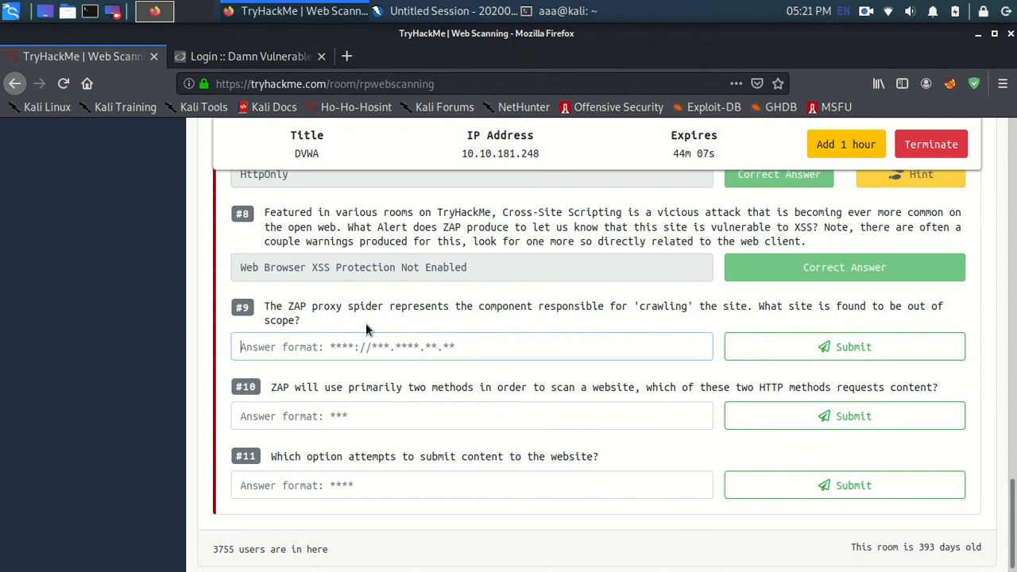
{"action": "left_click", "coordinate": [433, 11]}
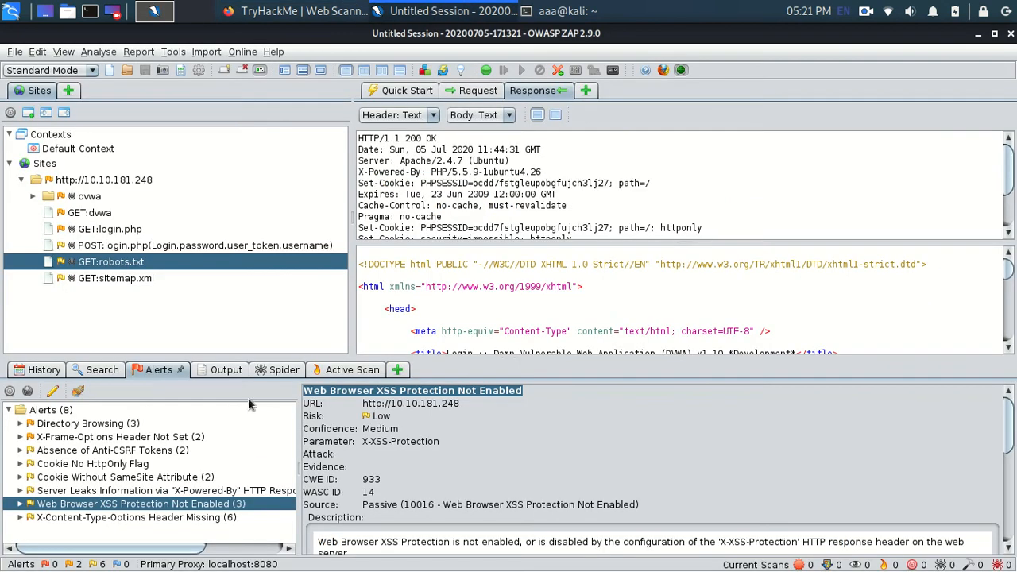
{"action": "left_click", "coordinate": [276, 372]}
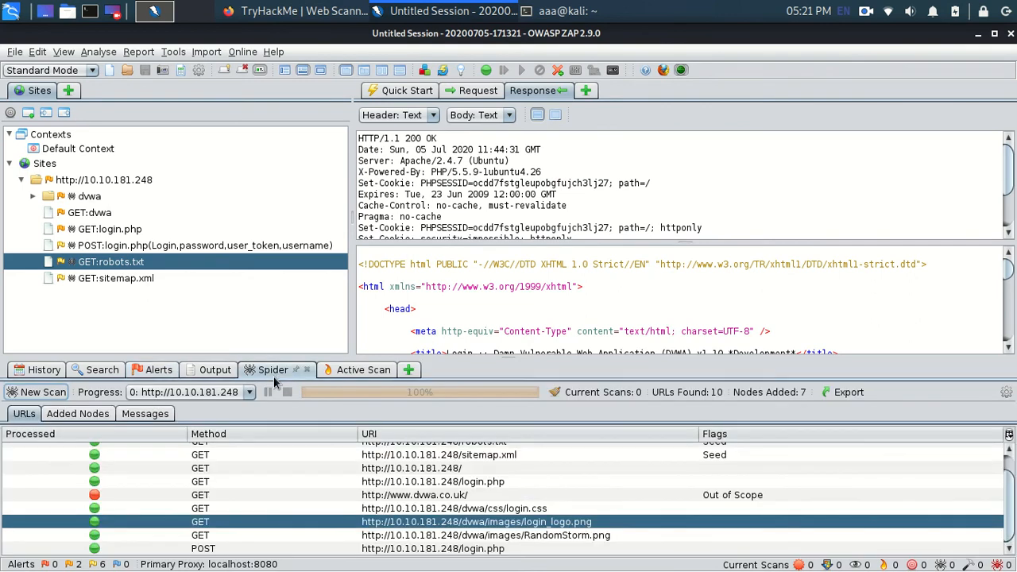
{"action": "scroll", "coordinate": [167, 477], "scroll_direction": "up", "scroll_amount": 1}
{"action": "scroll", "coordinate": [163, 479], "scroll_direction": "down", "scroll_amount": 1}
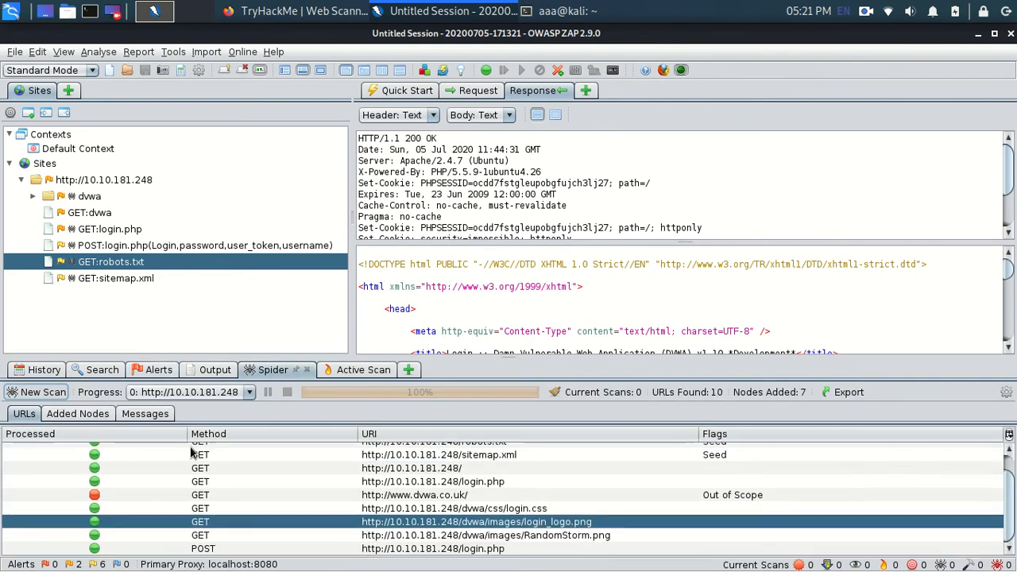
{"action": "left_click", "coordinate": [157, 494]}
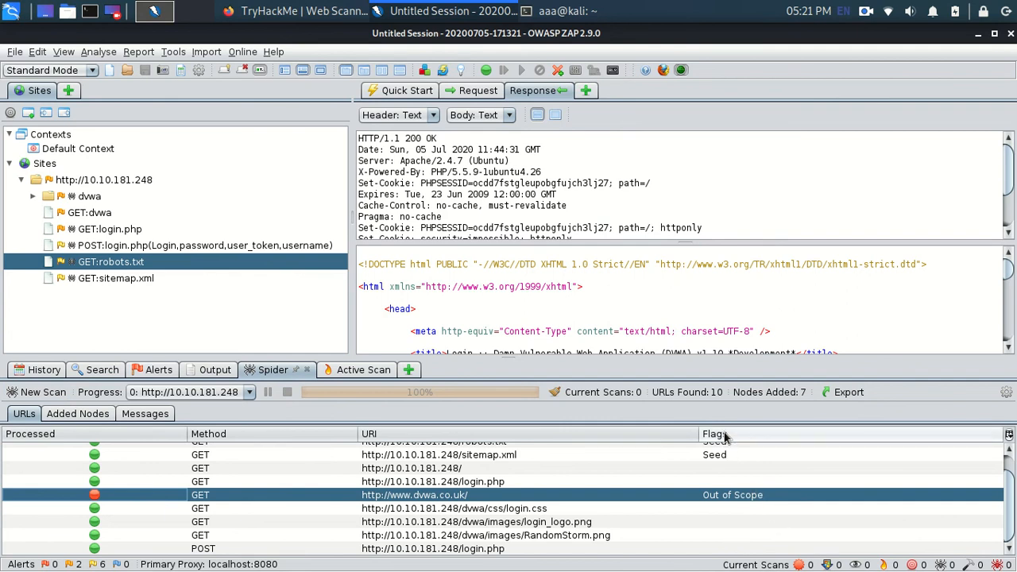
{"action": "left_click", "coordinate": [475, 500]}
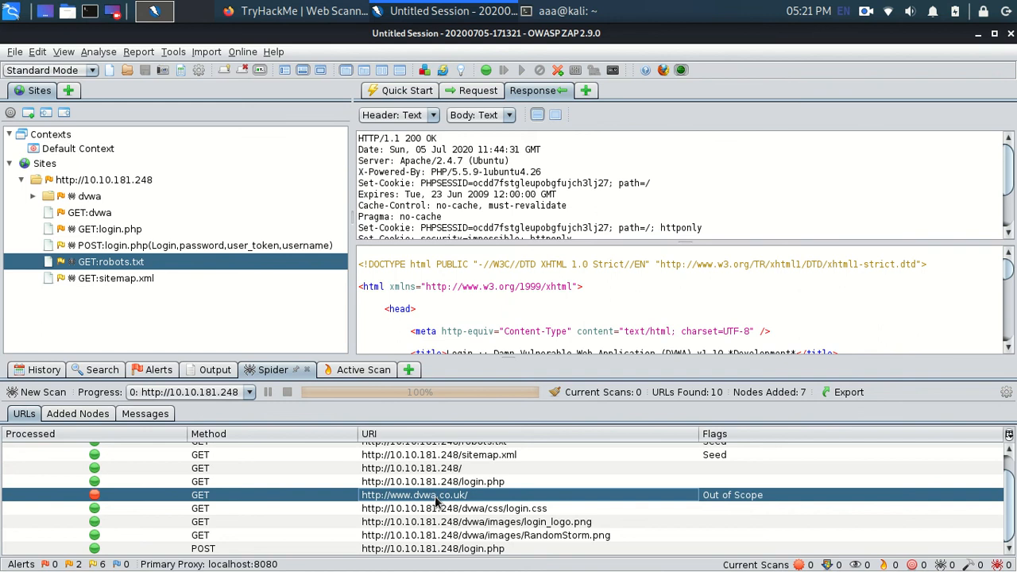
{"action": "key", "text": "alt+Tab"}
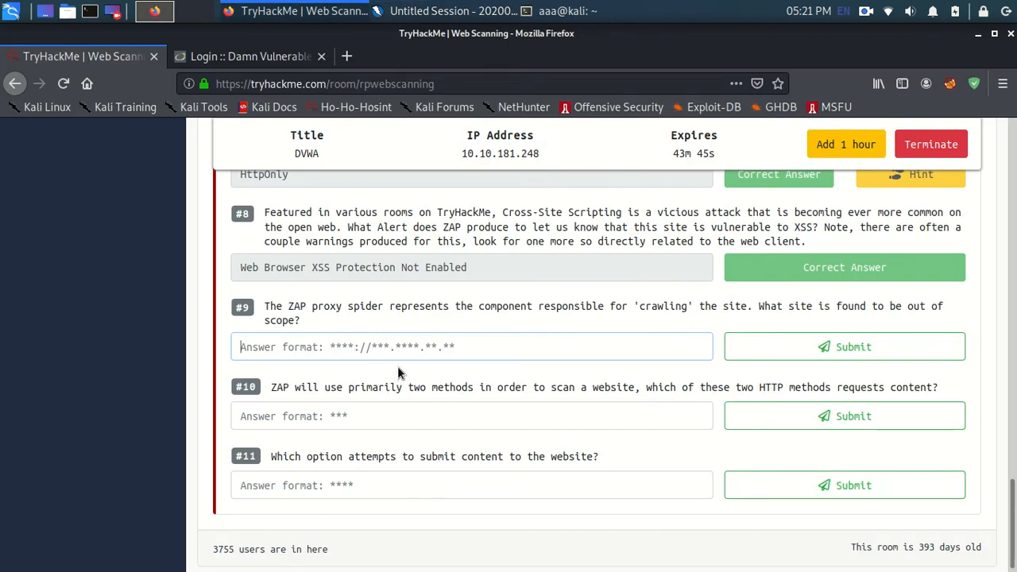
{"action": "type", "text": "false\tGET\thttp://www.dvwa.co.uk/\tOut of Scope"}
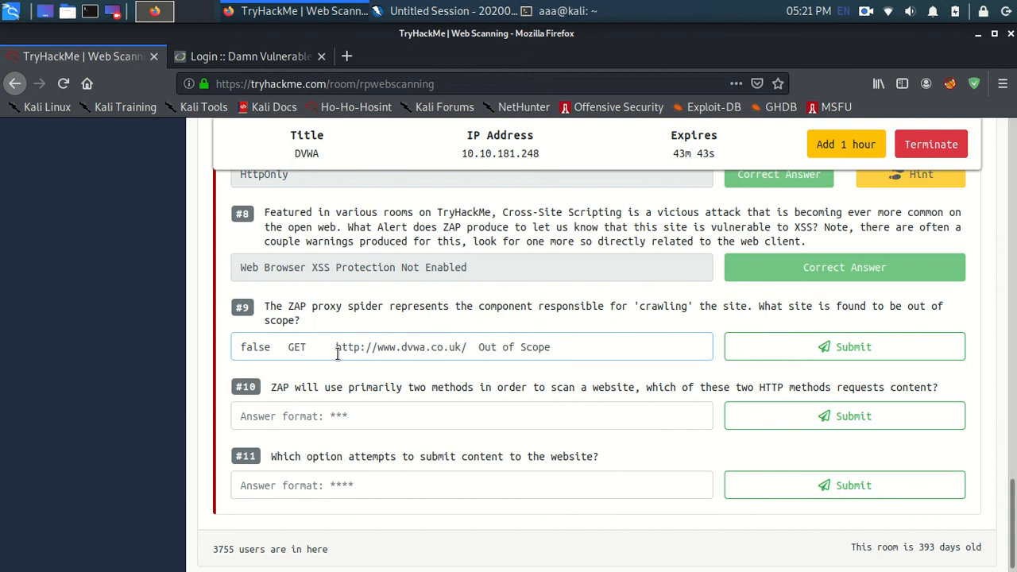
{"action": "key", "text": "BackSpace"}
{"action": "key", "text": "BackSpace"}
{"action": "key", "text": "BackSpace"}
{"action": "key", "text": "BackSpace"}
{"action": "key", "text": "BackSpace"}
{"action": "key", "text": "BackSpace"}
{"action": "key", "text": "BackSpace"}
{"action": "key", "text": "BackSpace"}
{"action": "key", "text": "BackSpace"}
{"action": "key", "text": "BackSpace"}
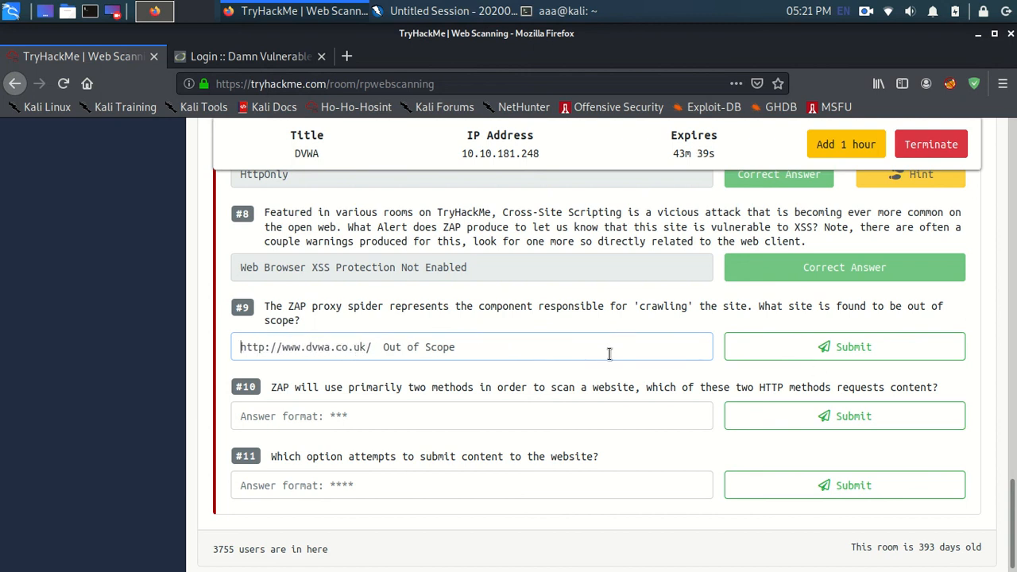
{"action": "key", "text": "BackSpace"}
{"action": "key", "text": "BackSpace"}
{"action": "key", "text": "BackSpace"}
{"action": "key", "text": "BackSpace"}
{"action": "key", "text": "BackSpace"}
{"action": "key", "text": "BackSpace"}
{"action": "key", "text": "BackSpace"}
{"action": "key", "text": "BackSpace"}
{"action": "key", "text": "BackSpace"}
{"action": "key", "text": "BackSpace"}
{"action": "key", "text": "BackSpace"}
{"action": "left_click_drag", "start_coordinate": [381, 350], "coordinate": [236, 346]}
{"action": "key", "text": "ctrl+c"}
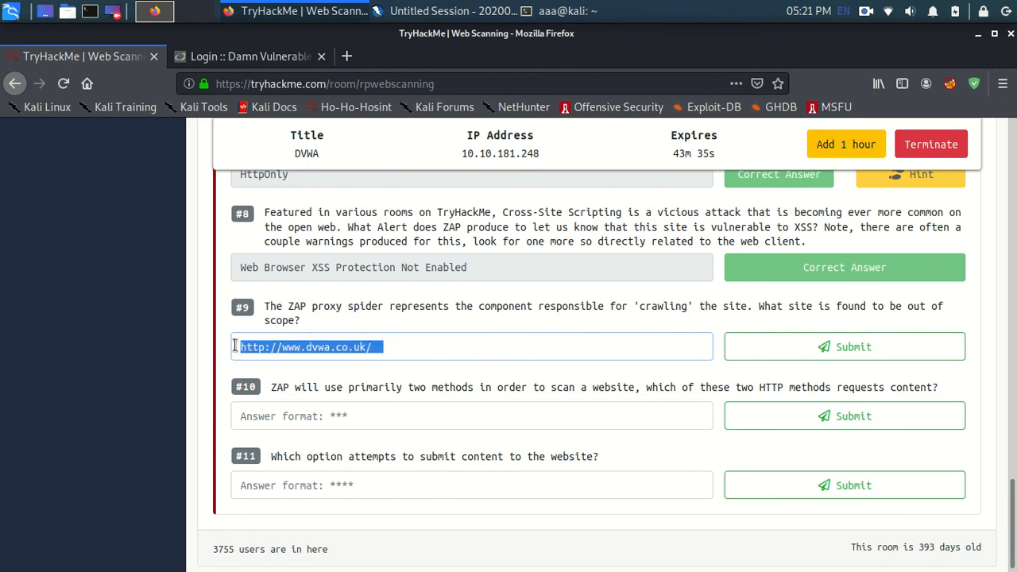
{"action": "key", "text": "BackSpace"}
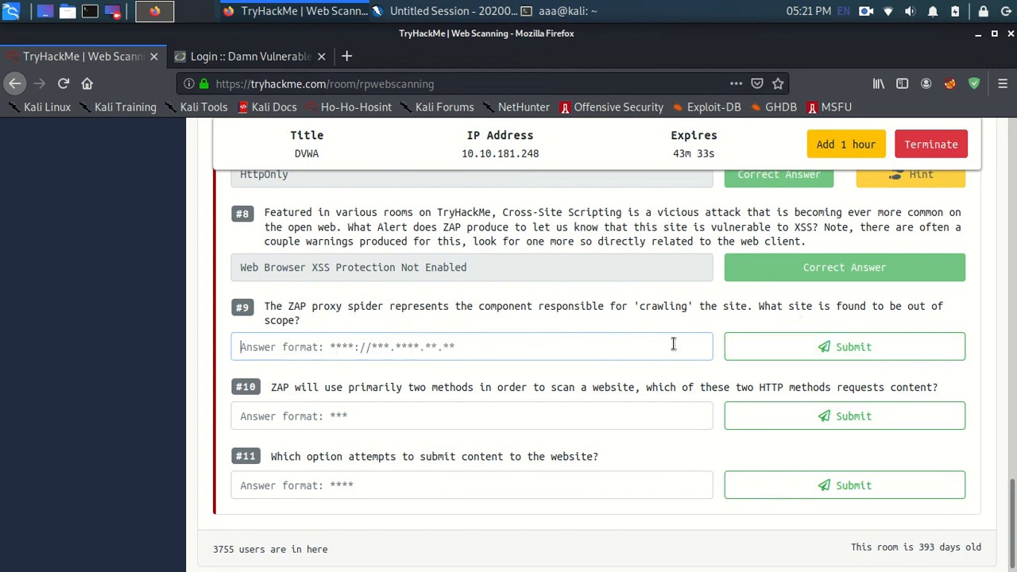
{"action": "key", "text": "ctrl+v"}
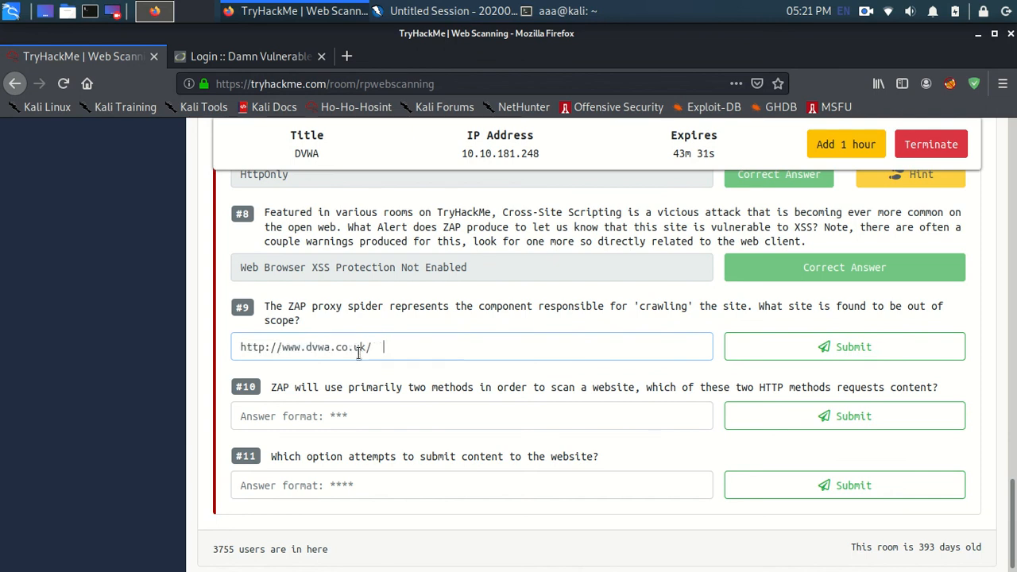
{"action": "left_click", "coordinate": [761, 356]}
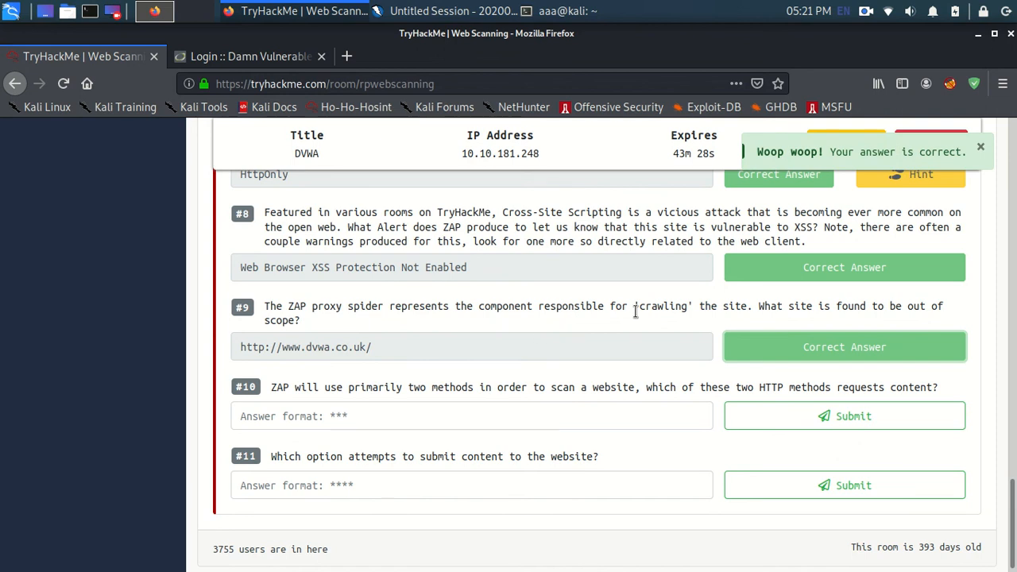
Step: Check the HTTP methods in ZAP's spider results, return to Firefox, and submit "get" as the answer to question #10
{"action": "key", "text": "alt+Tab"}
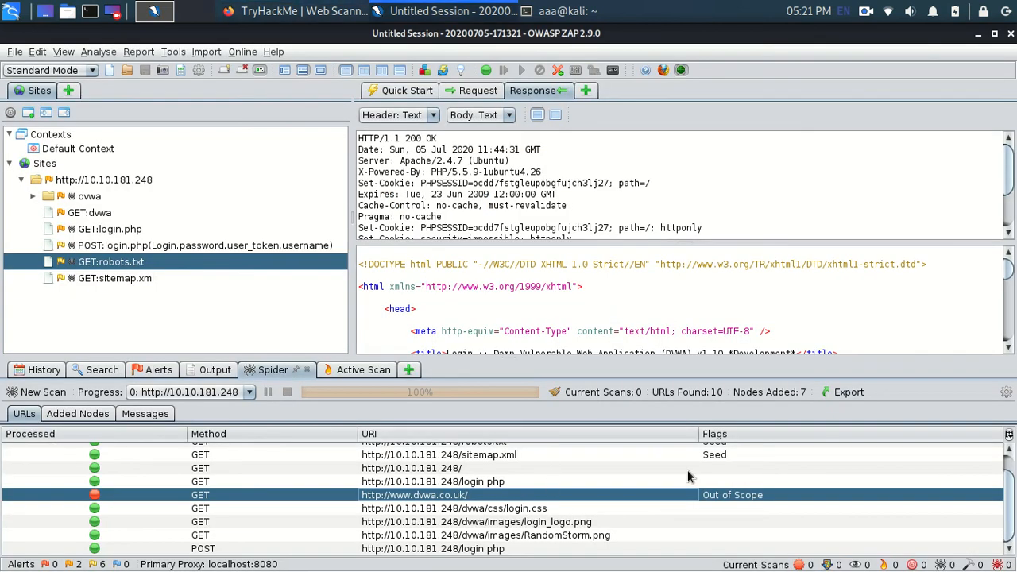
{"action": "key", "text": "alt+Tab"}
{"action": "double_click", "coordinate": [457, 390]}
{"action": "left_click", "coordinate": [357, 388]}
{"action": "triple_click", "coordinate": [541, 388]}
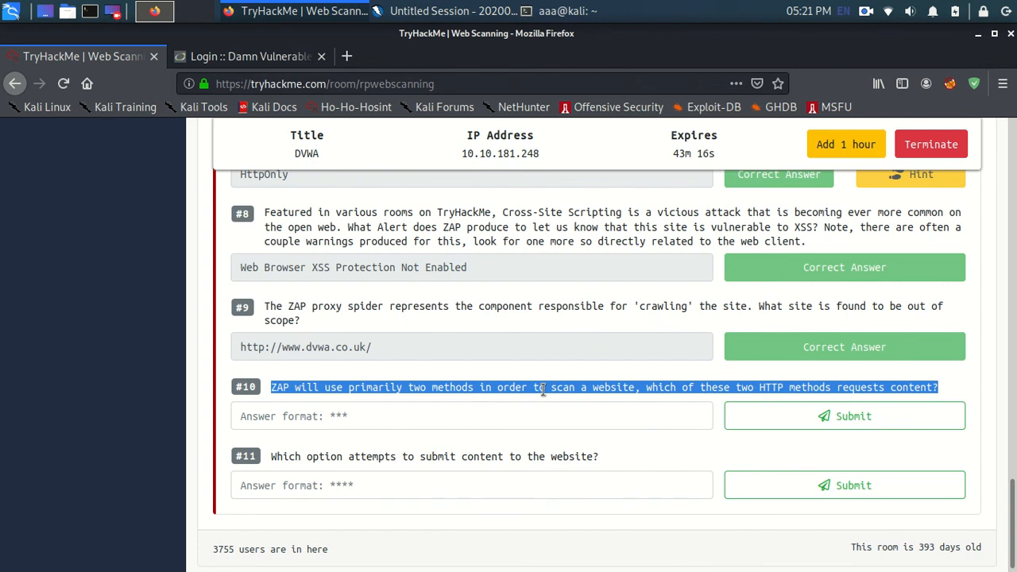
{"action": "left_click", "coordinate": [492, 406]}
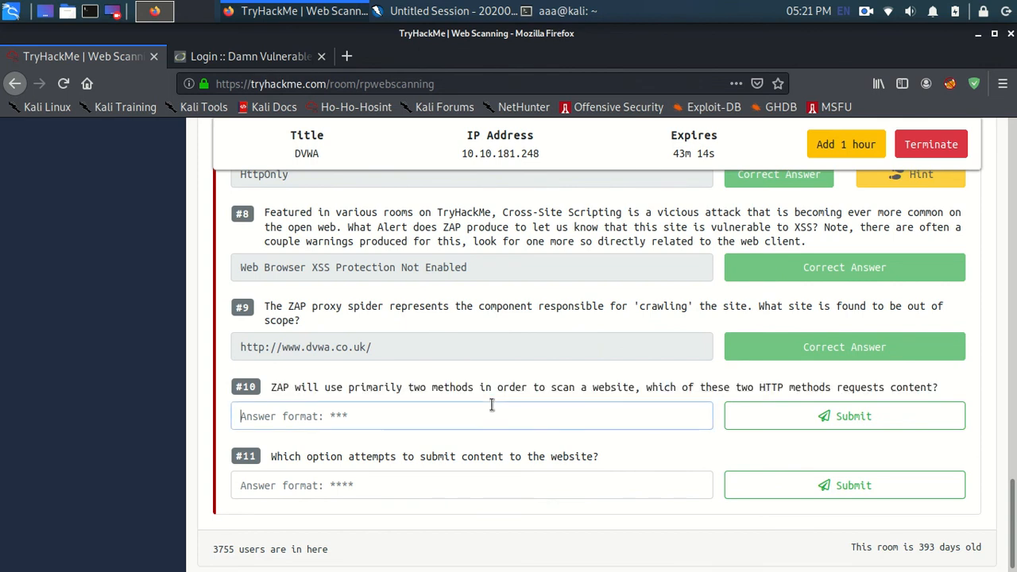
{"action": "type", "text": "get"}
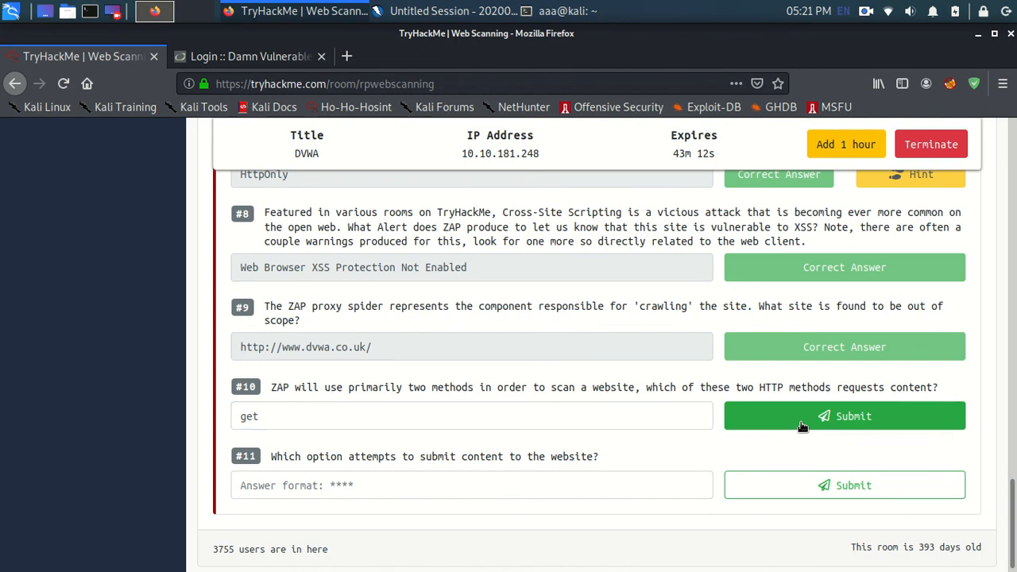
{"action": "left_click", "coordinate": [799, 420]}
Step: Submit "post" as the answer to question #11 and close the room completion popup
{"action": "left_click", "coordinate": [480, 484]}
{"action": "type", "text": "post"}
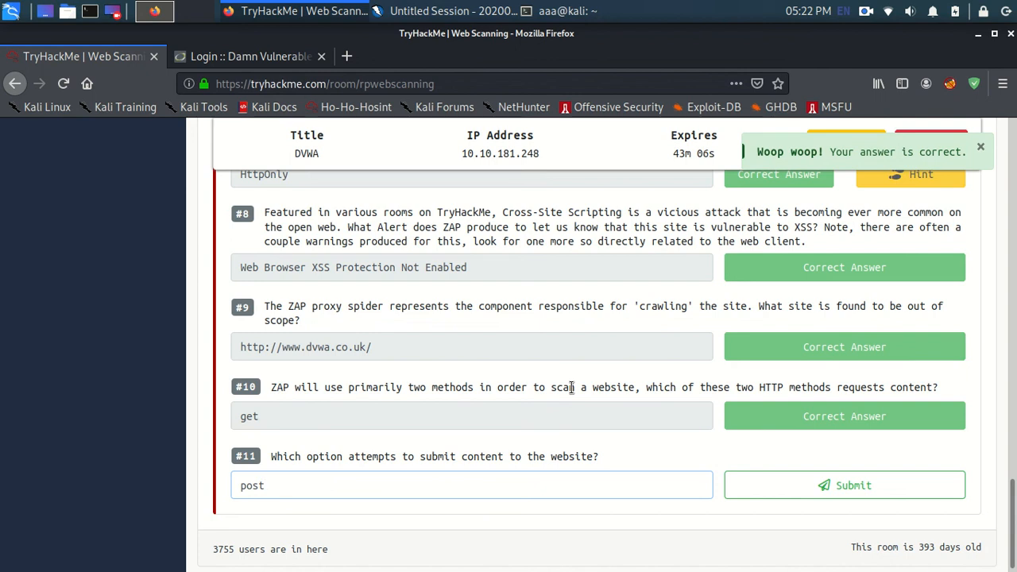
{"action": "double_click", "coordinate": [464, 458]}
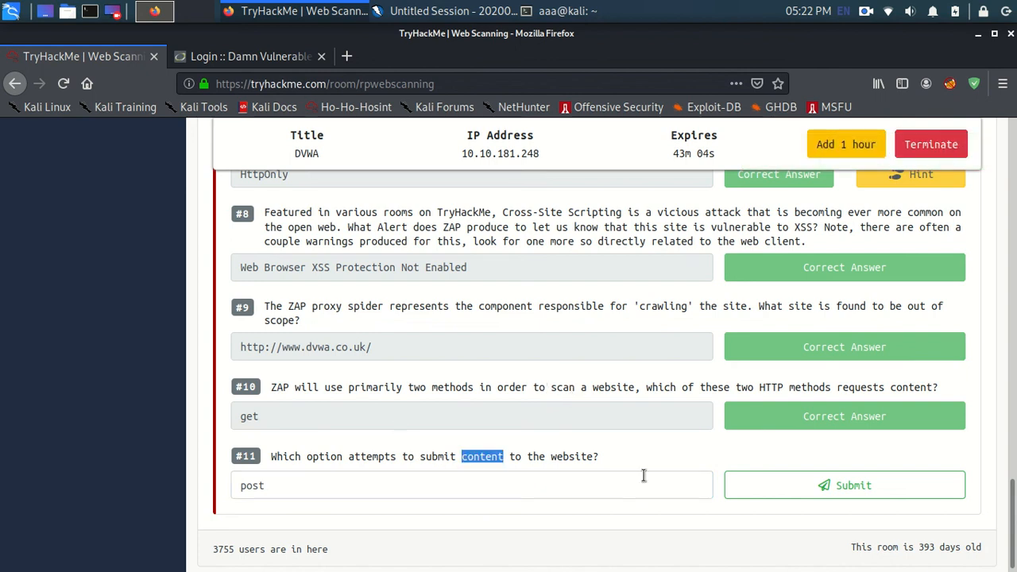
{"action": "left_click", "coordinate": [735, 485]}
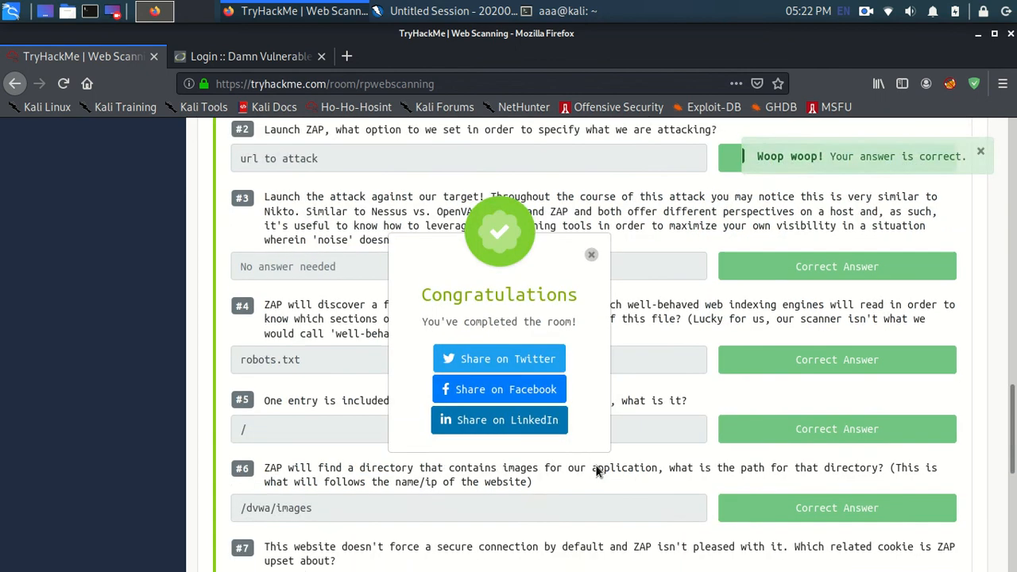
{"action": "scroll", "coordinate": [598, 471], "scroll_direction": "down", "scroll_amount": 2}
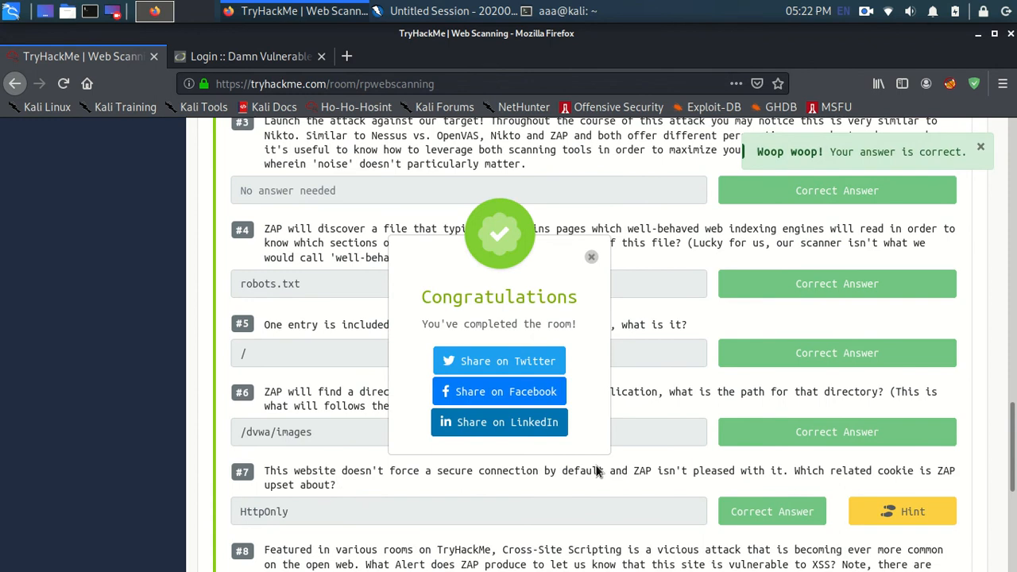
{"action": "left_click", "coordinate": [591, 257]}
Step: Collapse Task 3, expand Task 2, and review its questions and answers about Nikto switches and scan results
{"action": "scroll", "coordinate": [592, 257], "scroll_direction": "up", "scroll_amount": 11}
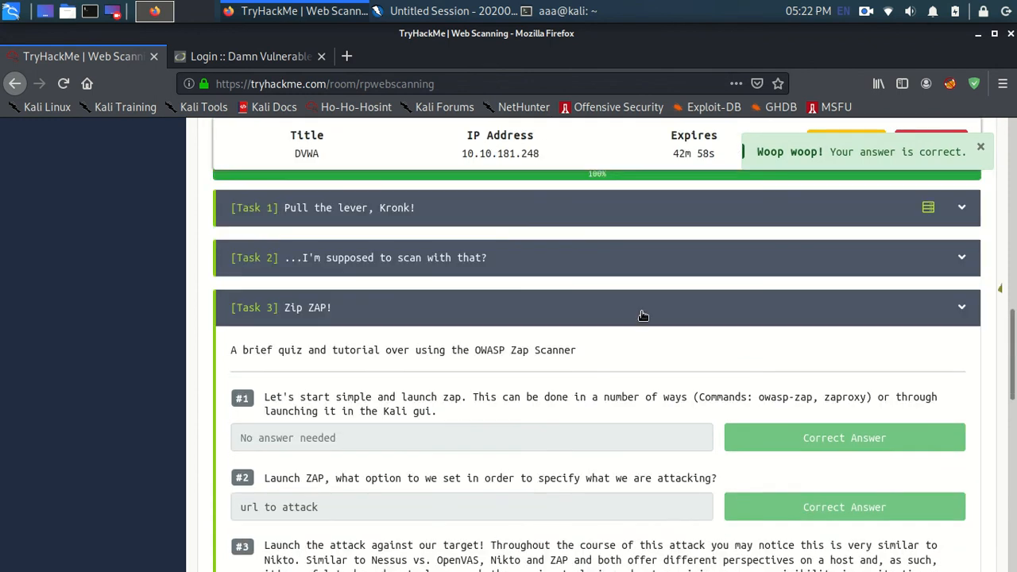
{"action": "left_click", "coordinate": [635, 311]}
{"action": "left_click", "coordinate": [579, 257]}
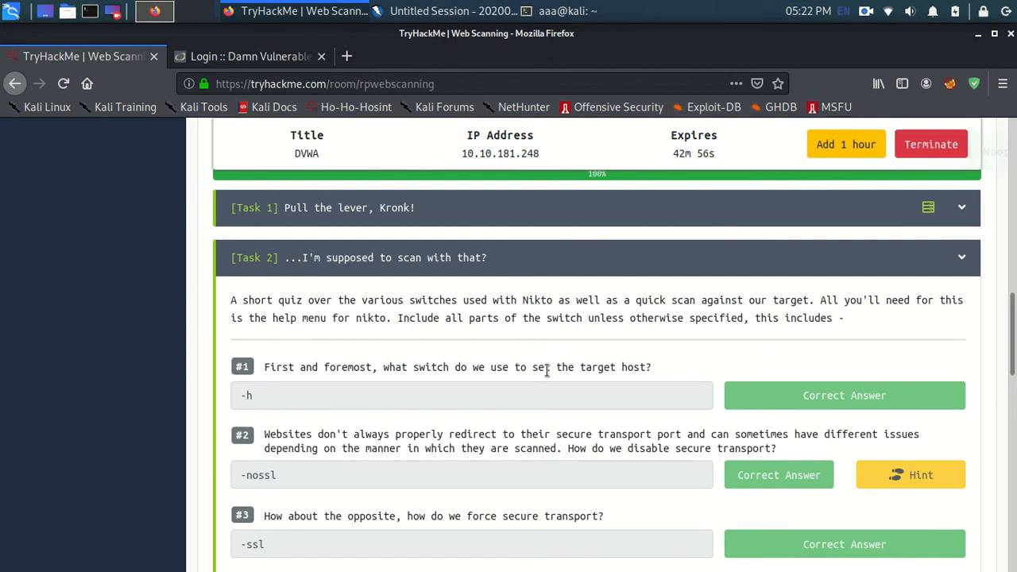
{"action": "scroll", "coordinate": [547, 371], "scroll_direction": "down", "scroll_amount": 8}
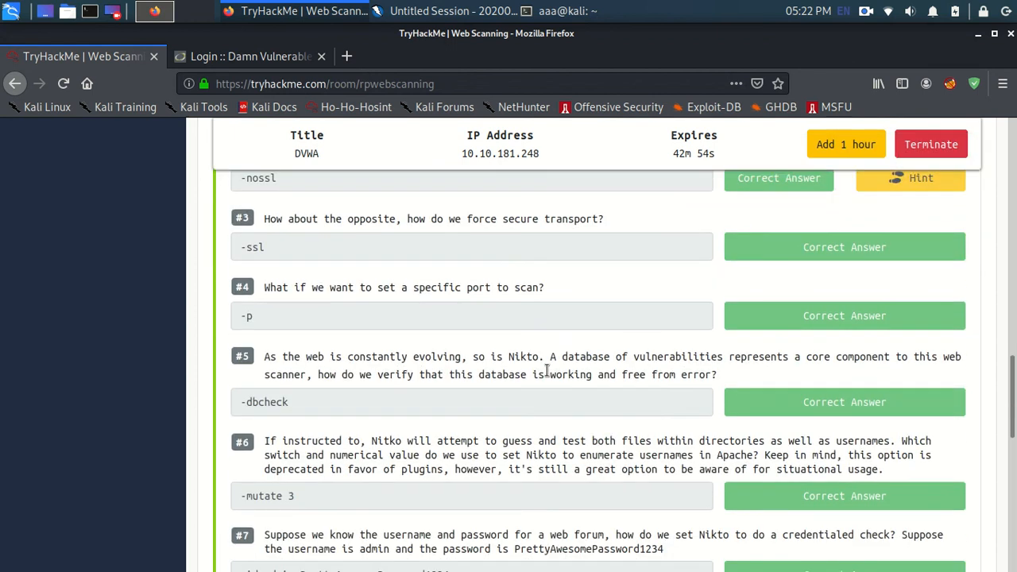
{"action": "scroll", "coordinate": [547, 371], "scroll_direction": "down", "scroll_amount": 10}
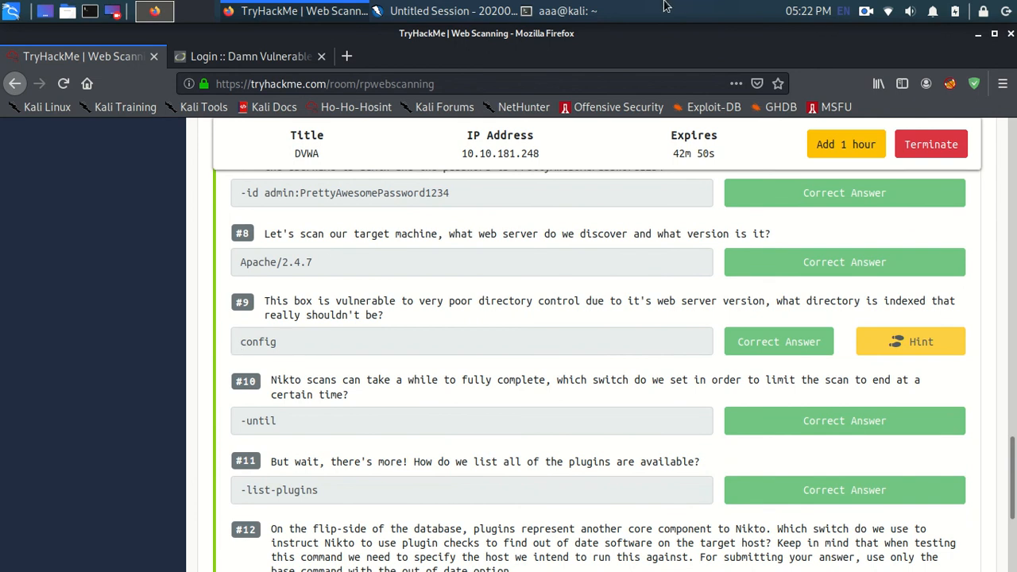
{"action": "left_click", "coordinate": [564, 10]}
{"action": "left_click", "coordinate": [636, 77]}
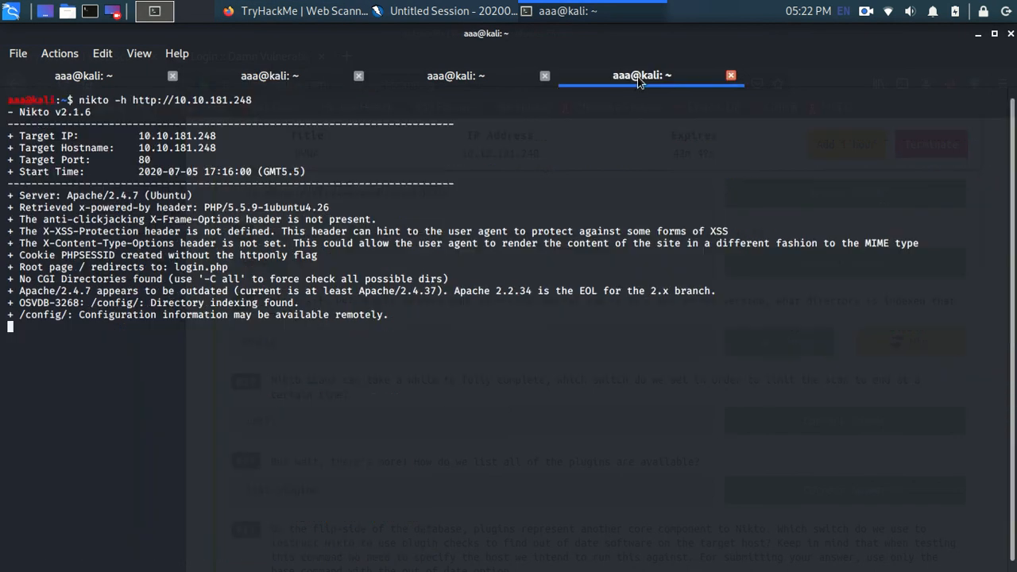
{"action": "left_click_drag", "start_coordinate": [10, 314], "coordinate": [386, 314]}
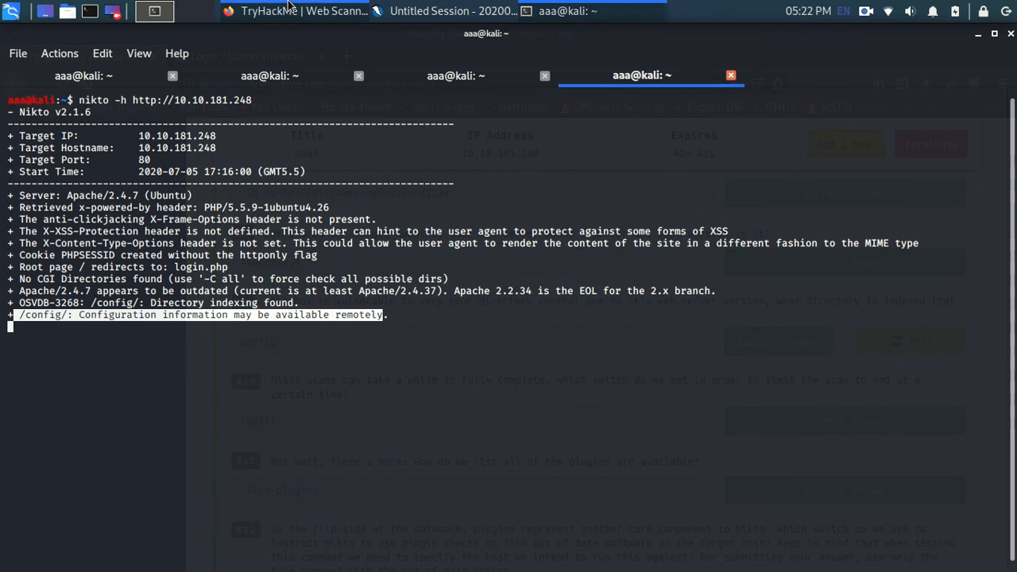
Step: Return to Firefox, review the remaining Nikto answers in Task 2, and collapse the task
{"action": "left_click", "coordinate": [364, 8]}
{"action": "scroll", "coordinate": [390, 385], "scroll_direction": "down", "scroll_amount": 1}
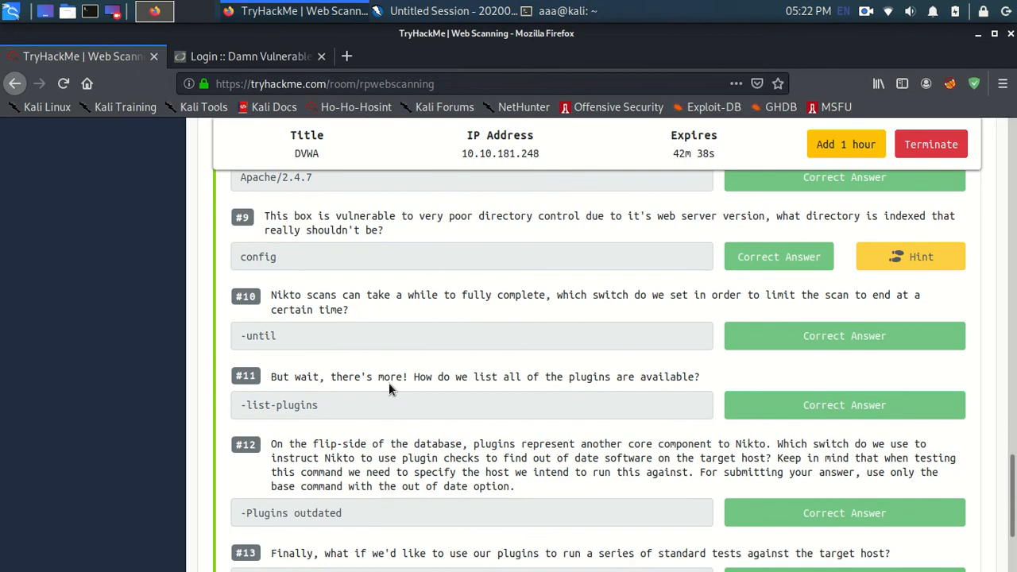
{"action": "scroll", "coordinate": [389, 383], "scroll_direction": "down", "scroll_amount": 4}
{"action": "scroll", "coordinate": [388, 382], "scroll_direction": "up", "scroll_amount": 20}
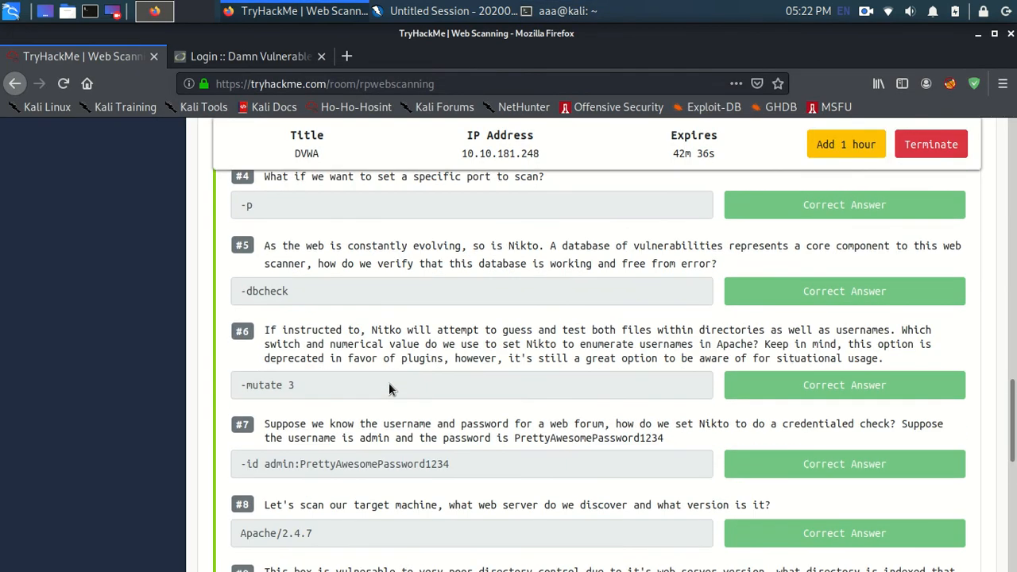
{"action": "left_click", "coordinate": [538, 332]}
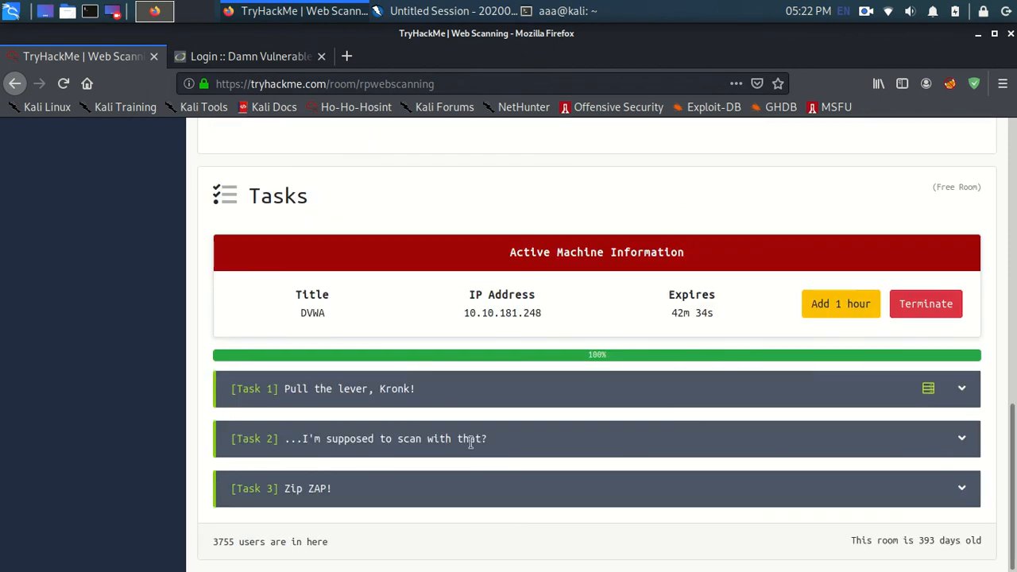